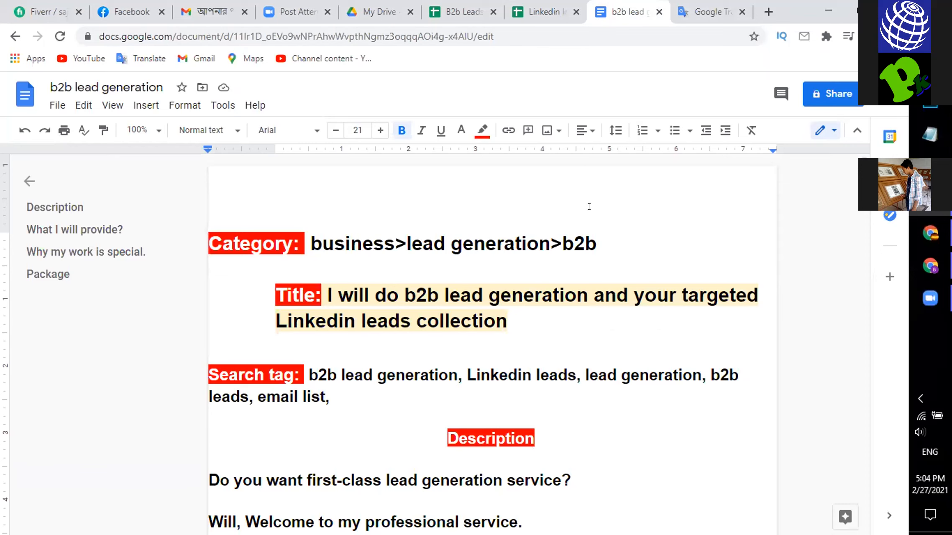
- Remove the redundant "in" after "linkedin" from the "Also do web research" paragraph of the description
scroll(594, 211, down, 2)
scroll(608, 226, up, 2)
click(598, 239)
scroll(562, 321, down, 3)
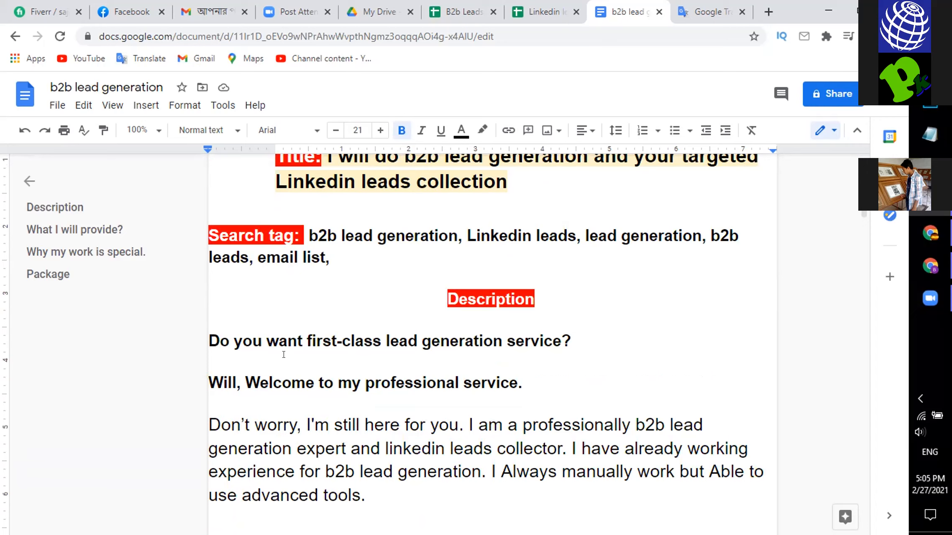
scroll(495, 329, down, 3)
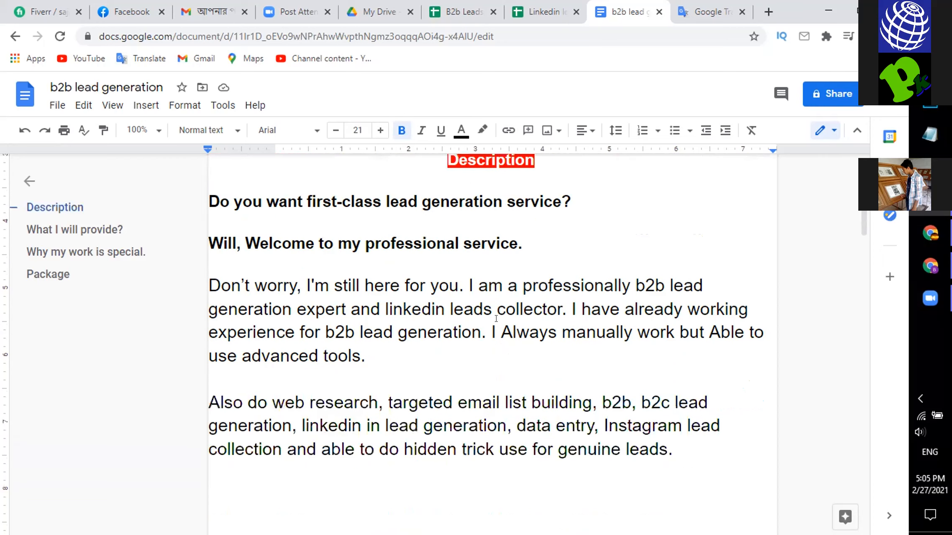
scroll(496, 319, down, 2)
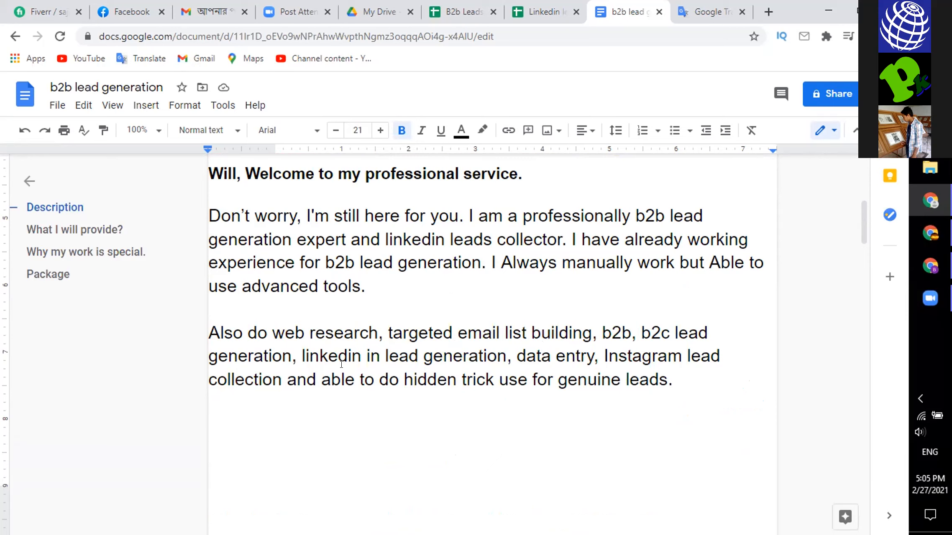
click(366, 358)
key(Delete)
key(Delete)
key(Delete)
key(BackSpace)
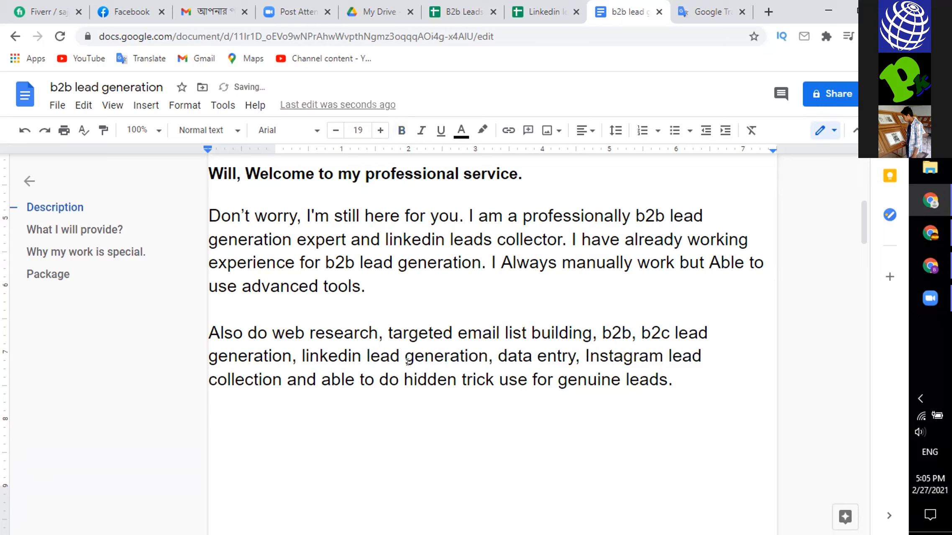
- Change "trick" to "tricks" in the last line of the "Also do web research" paragraph
click(578, 377)
click(495, 375)
text(s)
click(681, 373)
scroll(677, 373, down, 1)
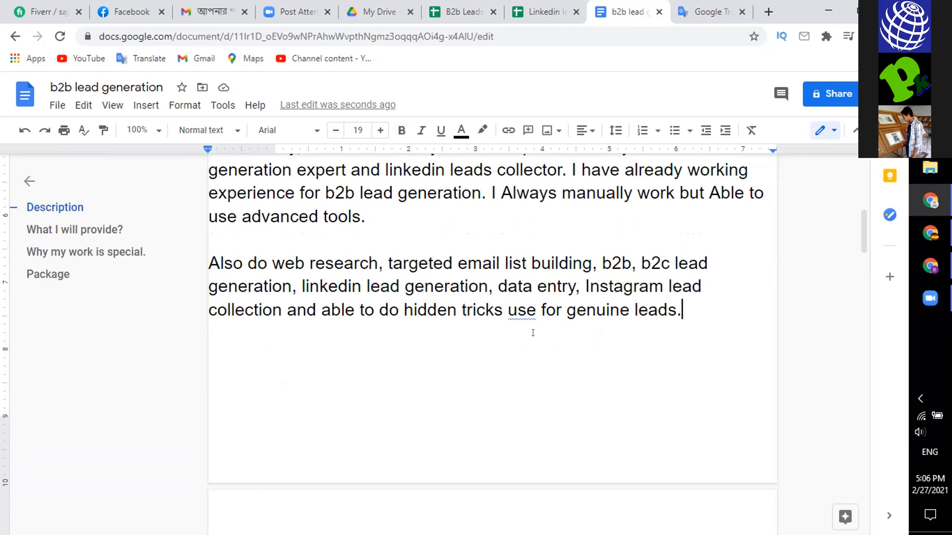
- Colour the description text red from "Do you want first-class lead generation service?" through "use advanced tools."
scroll(532, 333, up, 1)
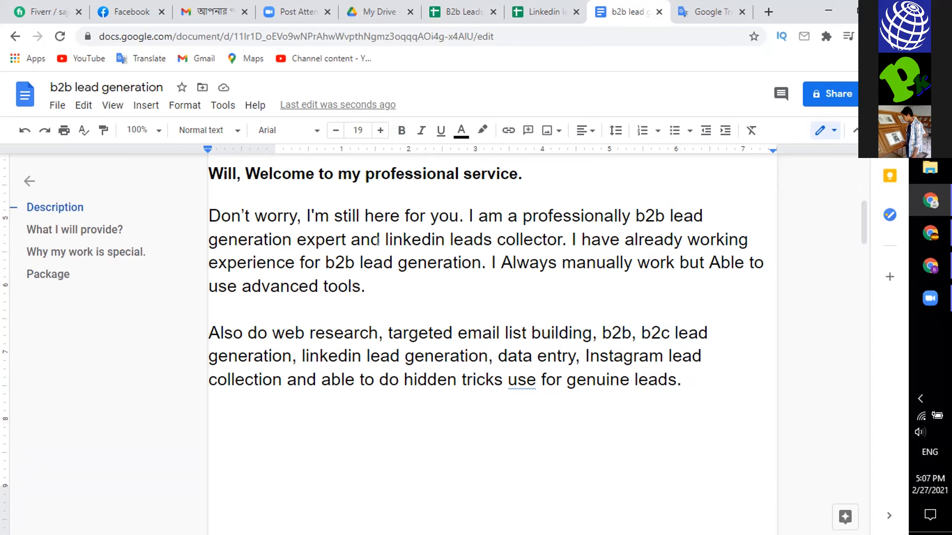
scroll(461, 233, up, 2)
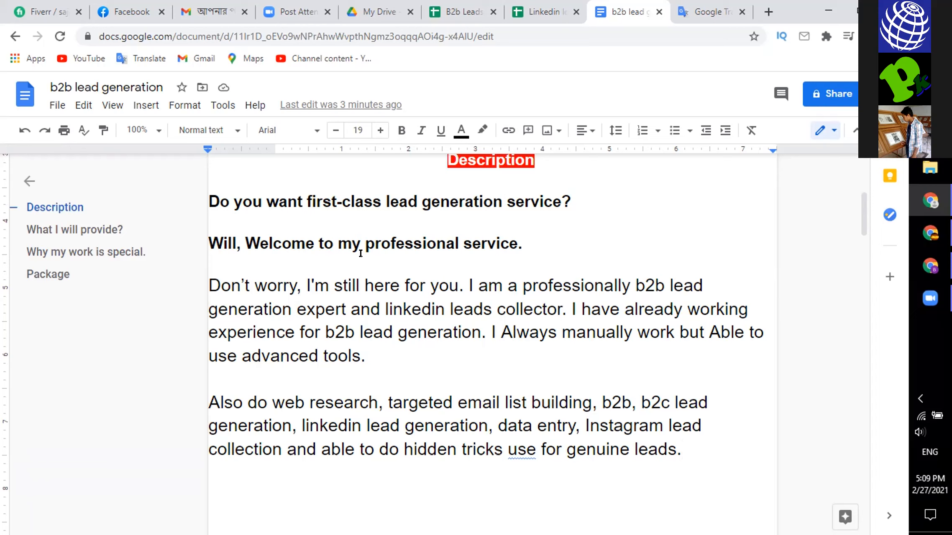
drag(463, 286, 208, 200)
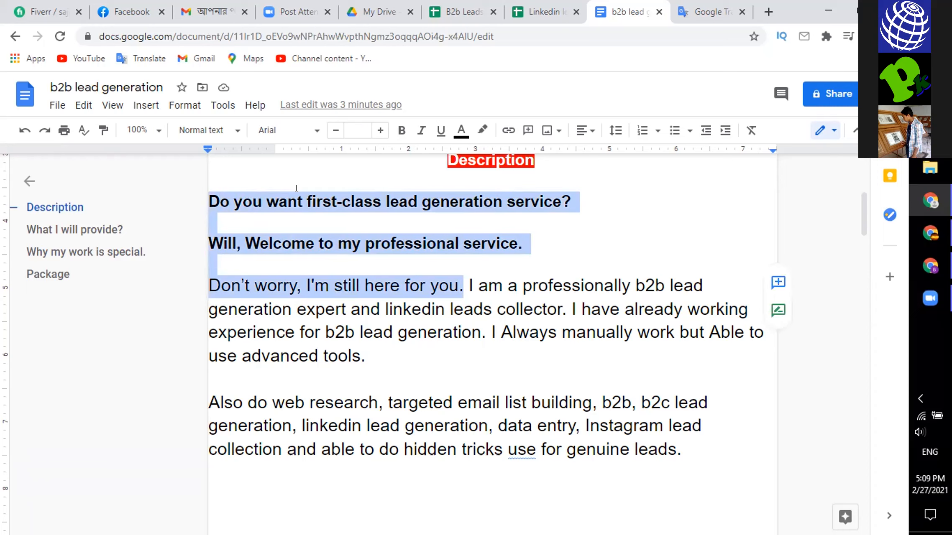
click(631, 234)
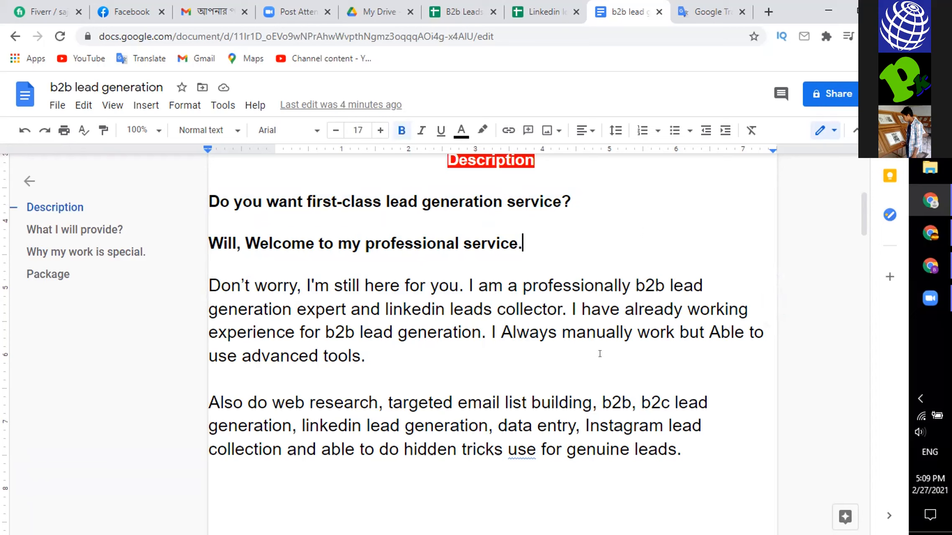
click(376, 355)
drag(367, 356, 205, 187)
click(488, 127)
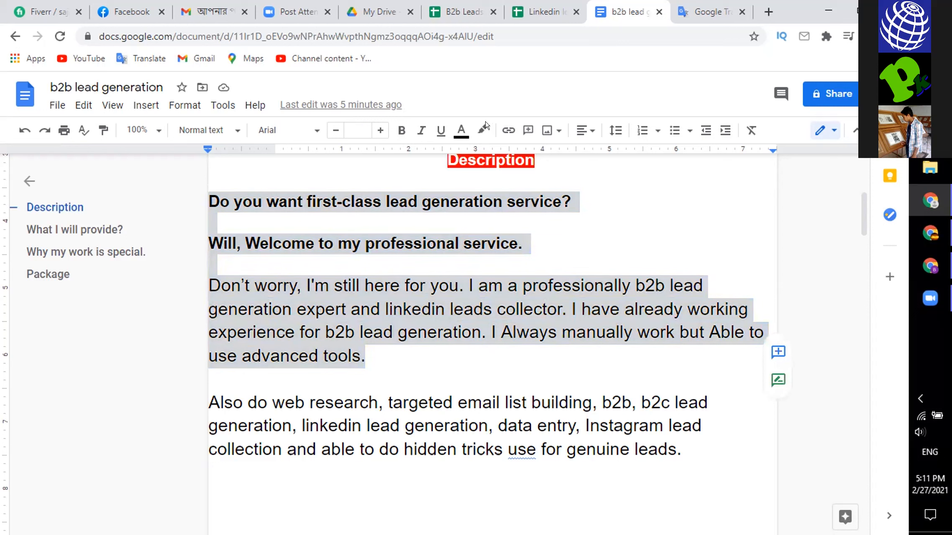
click(461, 130)
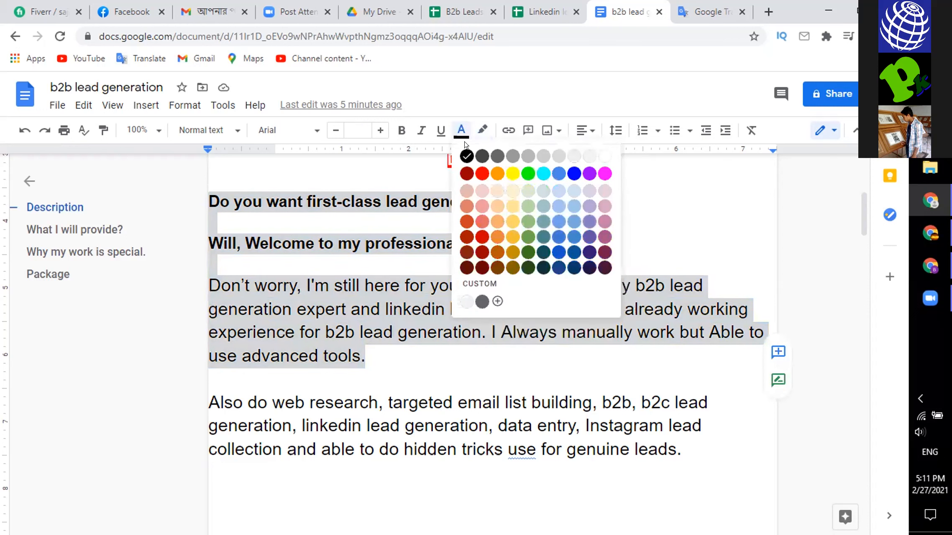
click(481, 173)
click(414, 284)
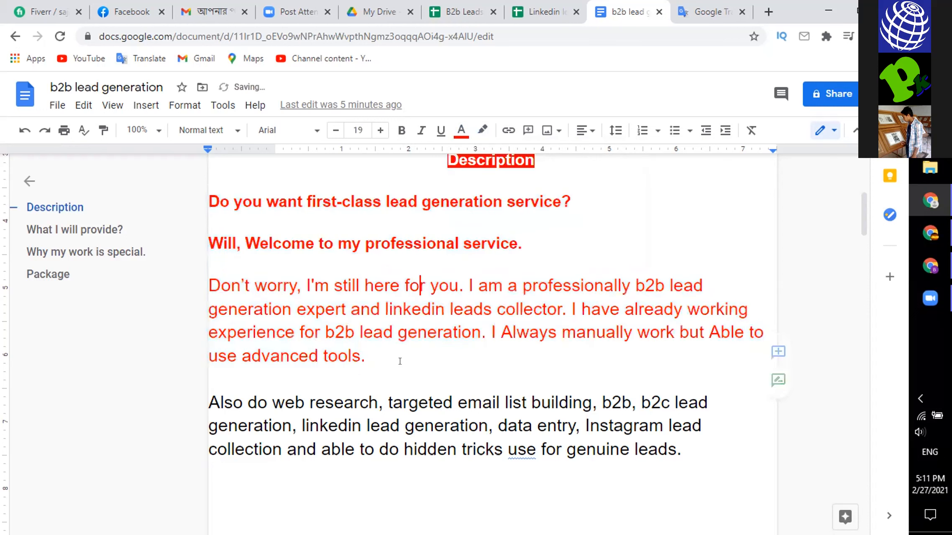
- Replace the question mark at the end of the "What I will provide" heading with a colon
scroll(418, 339, down, 2)
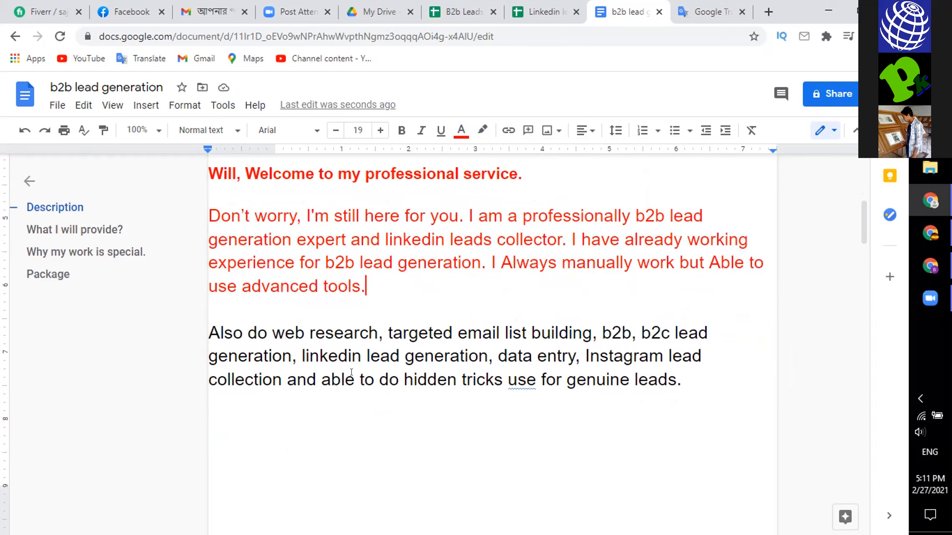
scroll(437, 304, down, 3)
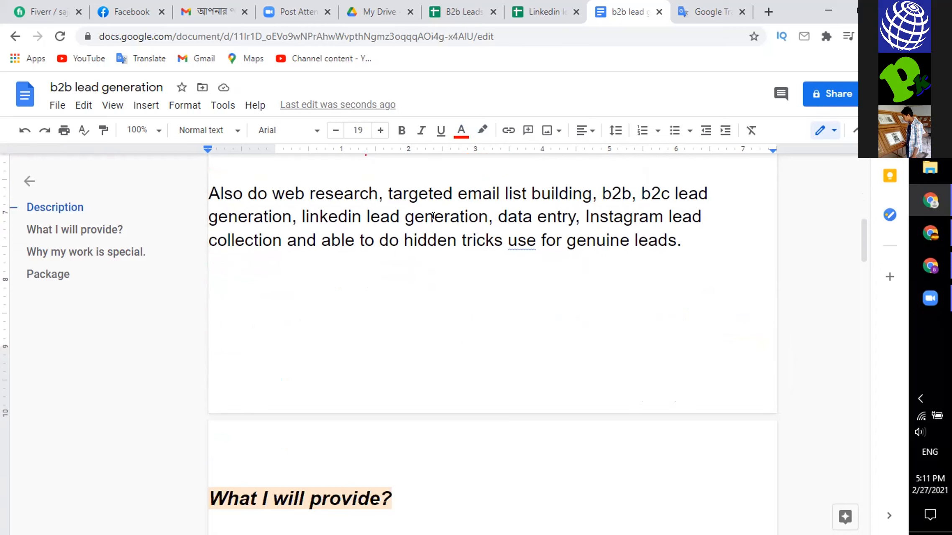
scroll(438, 318, down, 2)
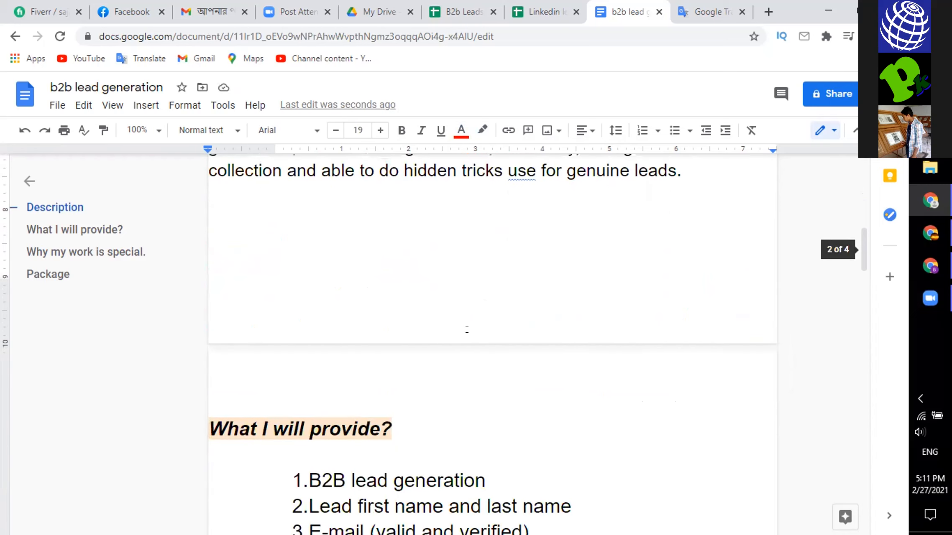
scroll(460, 334, down, 2)
scroll(456, 340, down, 4)
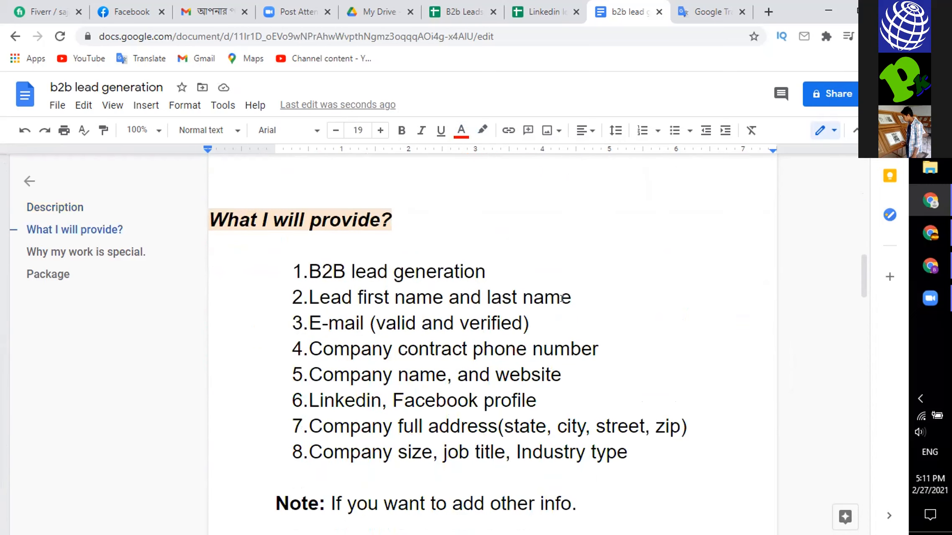
scroll(561, 297, up, 1)
click(393, 216)
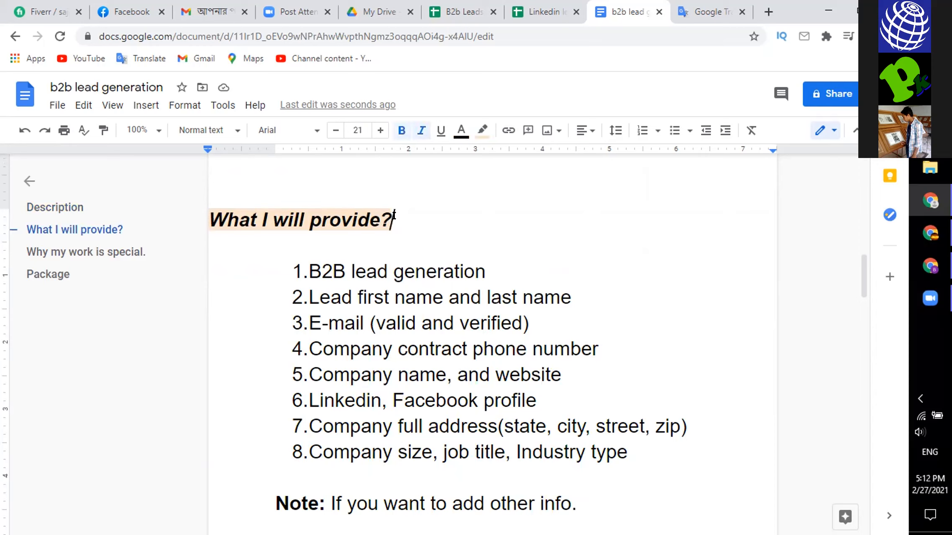
key(BackSpace)
click(499, 254)
click(489, 266)
click(398, 216)
text(!)
key(BackSpace)
text(:)
click(499, 261)
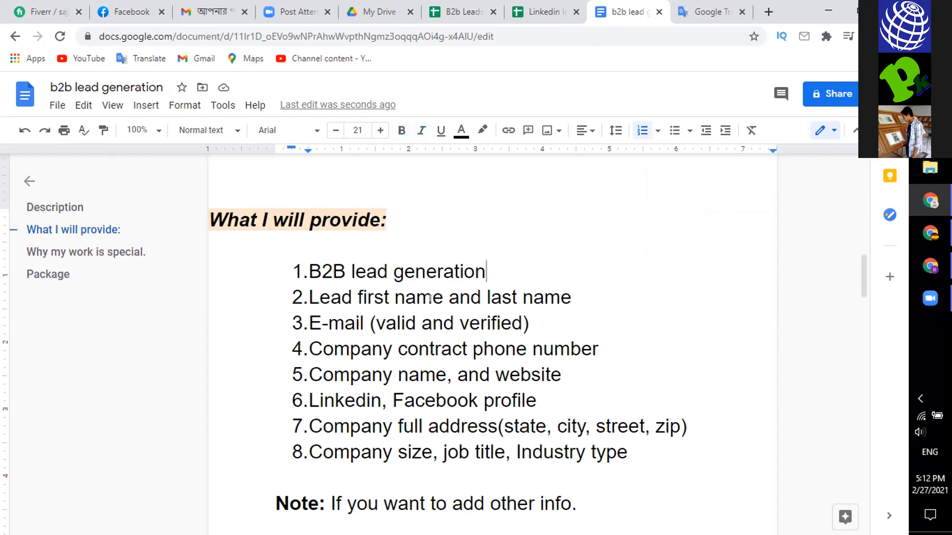
- Delete the word "Lead" from the second list item so it reads "first name and last name"
click(357, 297)
key(BackSpace)
key(BackSpace)
key(BackSpace)
key(BackSpace)
key(BackSpace)
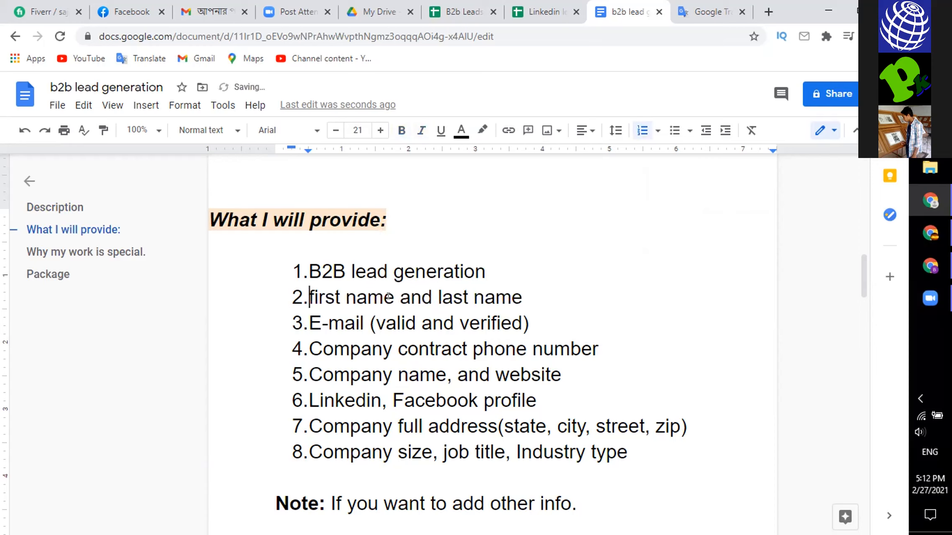
click(541, 294)
- Review the company name, full address and company size items in the "What I will provide" list
drag(388, 371, 307, 371)
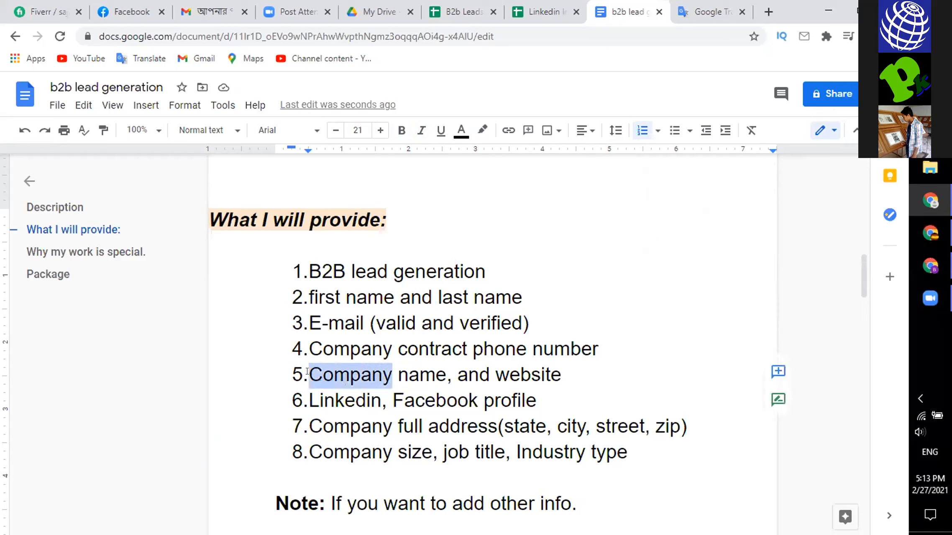
click(621, 320)
scroll(522, 396, down, 2)
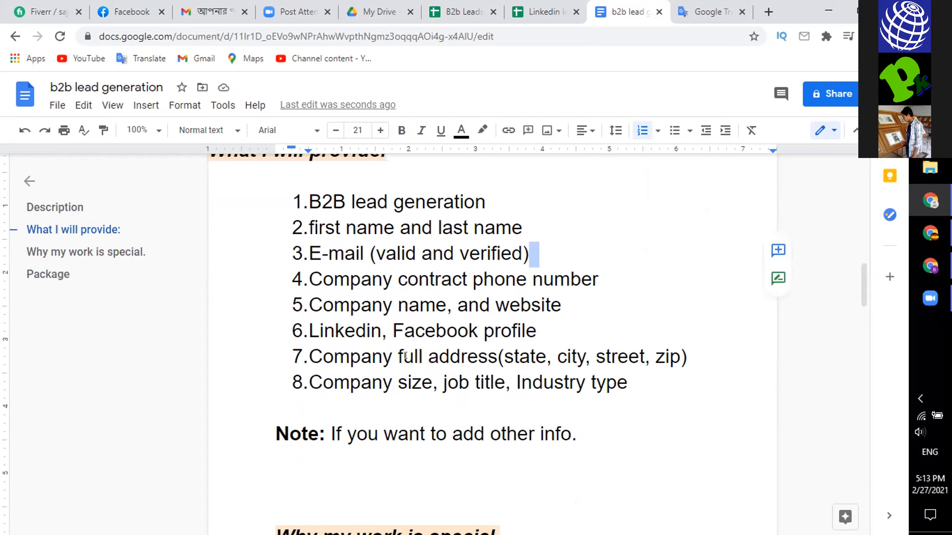
drag(421, 355, 387, 353)
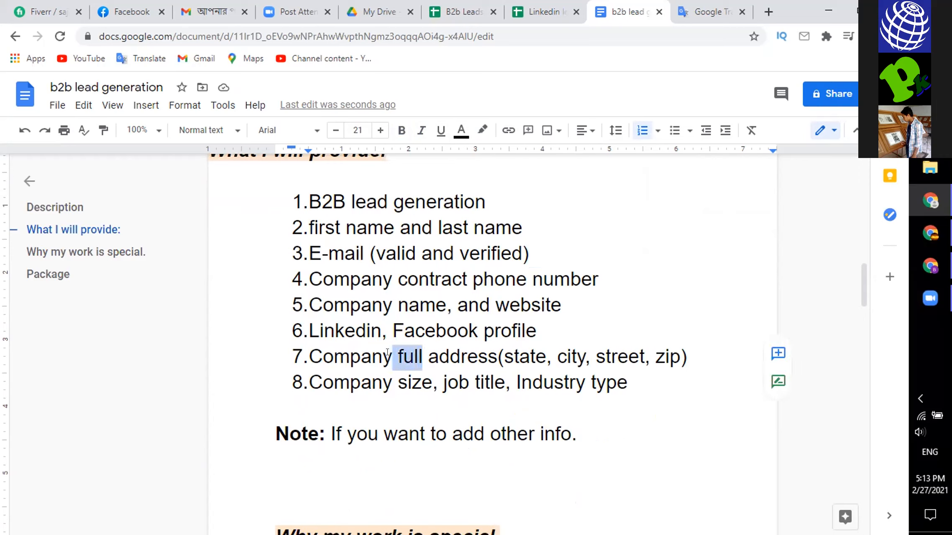
click(415, 354)
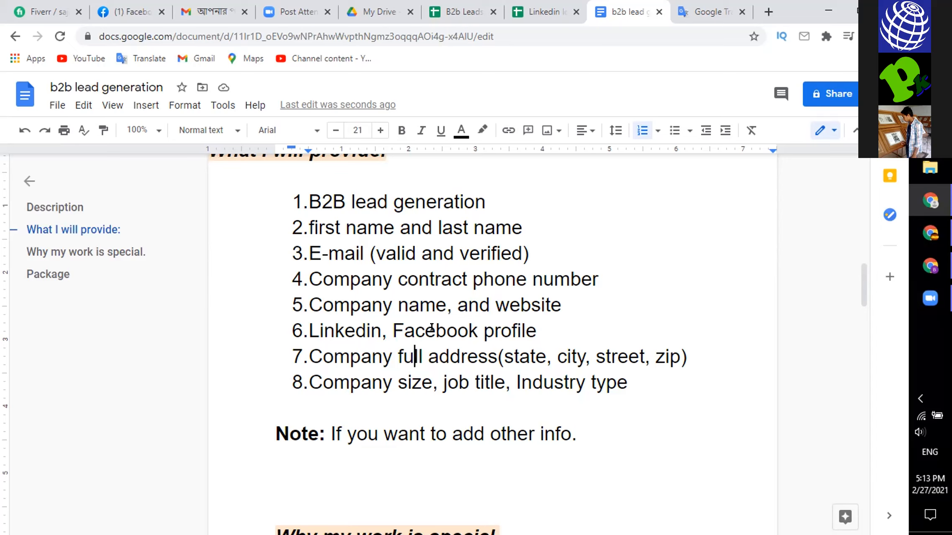
click(431, 385)
key(Right)
click(631, 384)
- Change the first list item to "B2B and B2C lead generation"
click(342, 198)
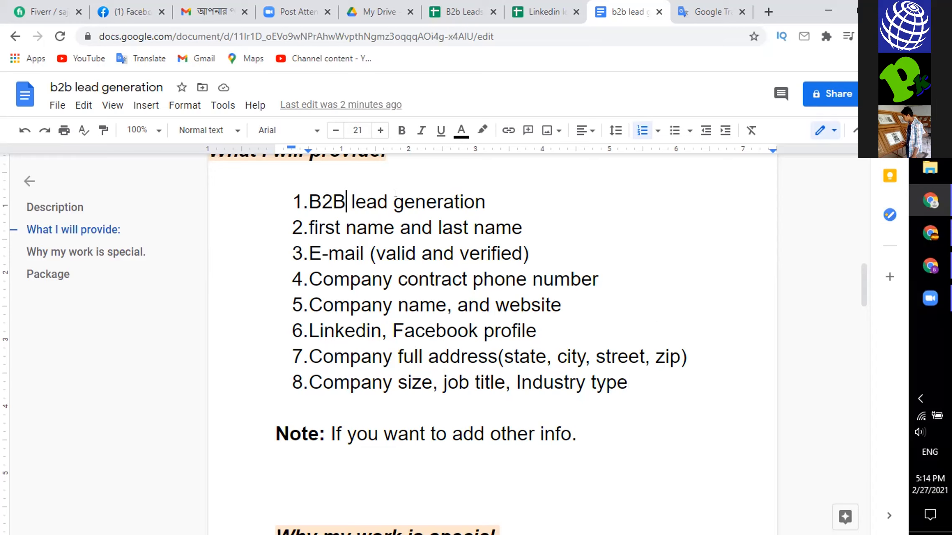
text(B2 )
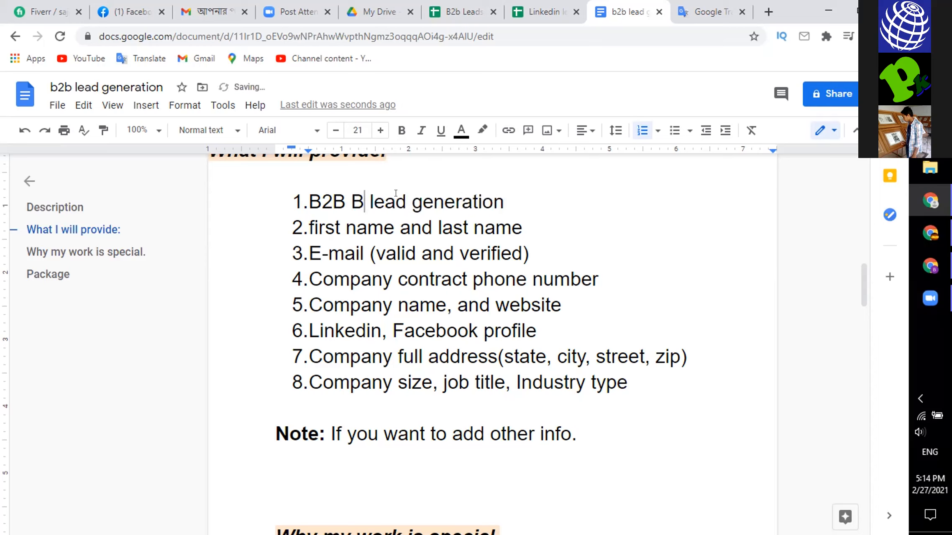
text(C)
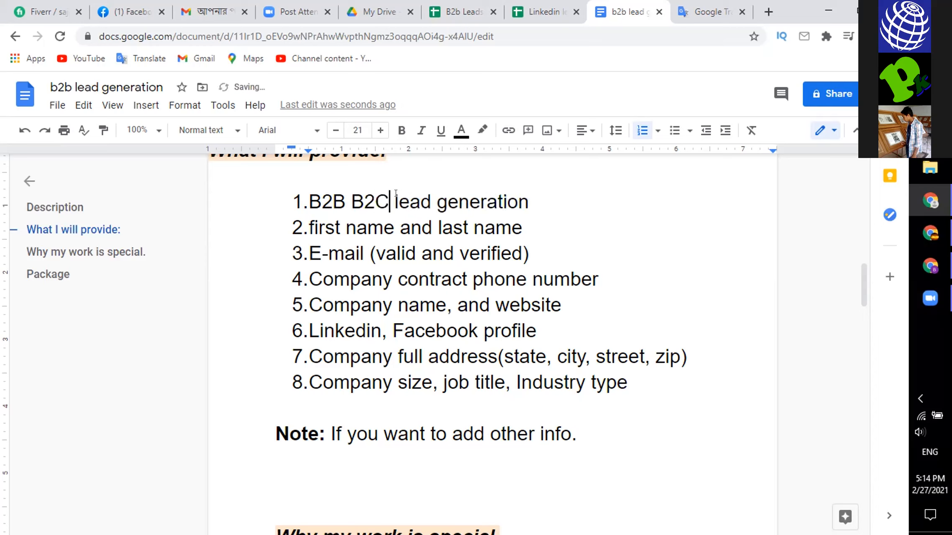
key(Left)
key(Left)
key(Left)
text(and)
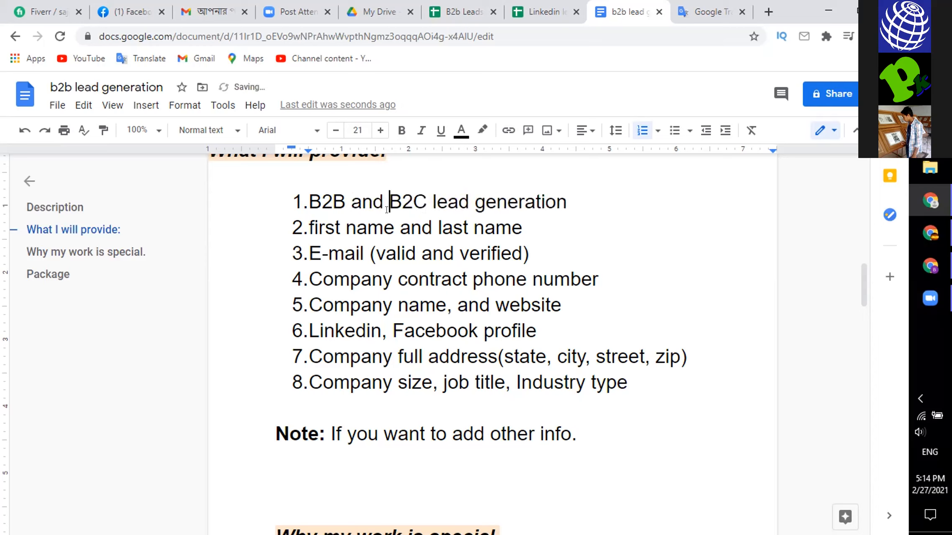
click(530, 230)
click(538, 251)
- Delete the line "Note: If you want to add other info." below the numbered list
click(578, 431)
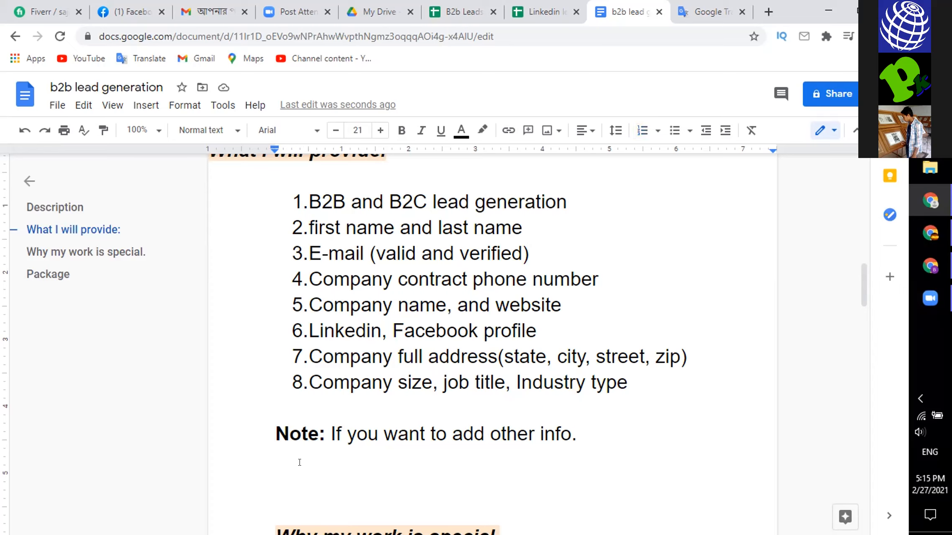
scroll(382, 461, down, 3)
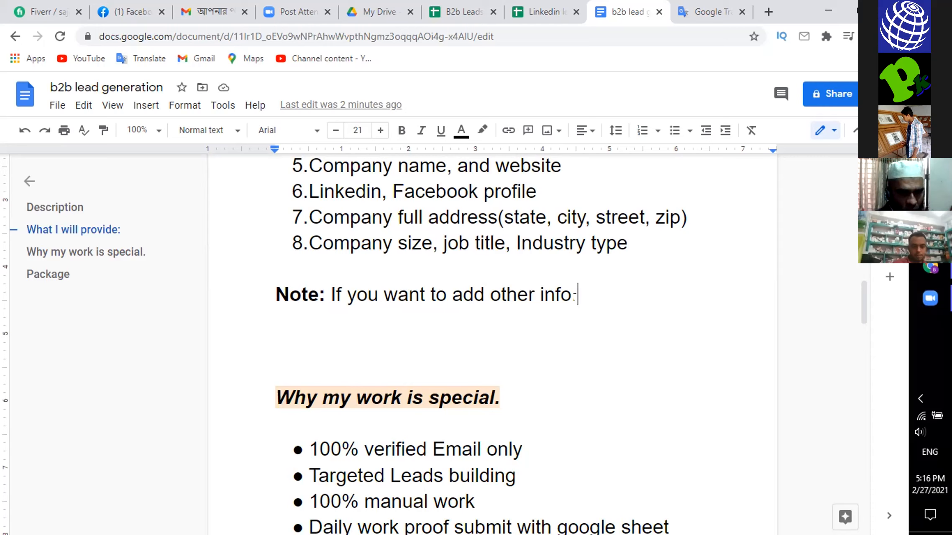
drag(576, 297, 272, 297)
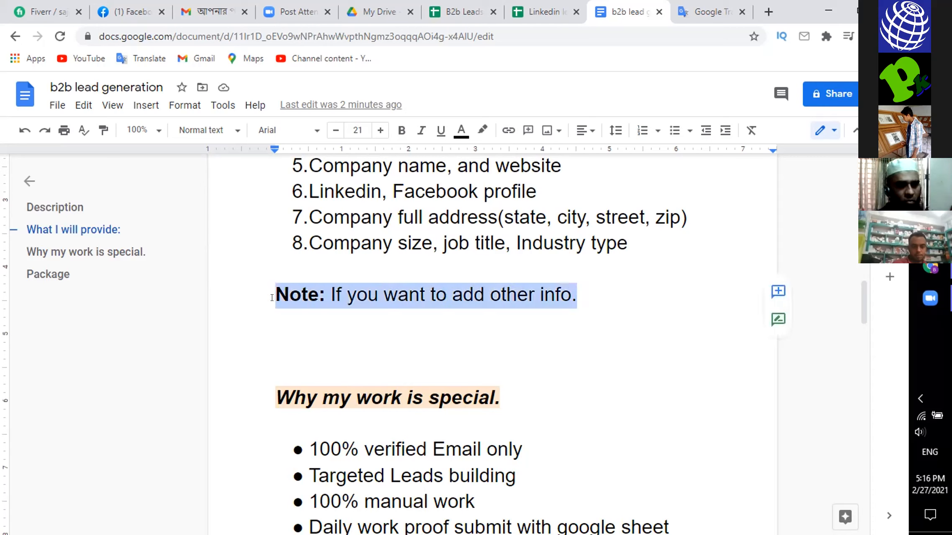
key(BackSpace)
click(299, 263)
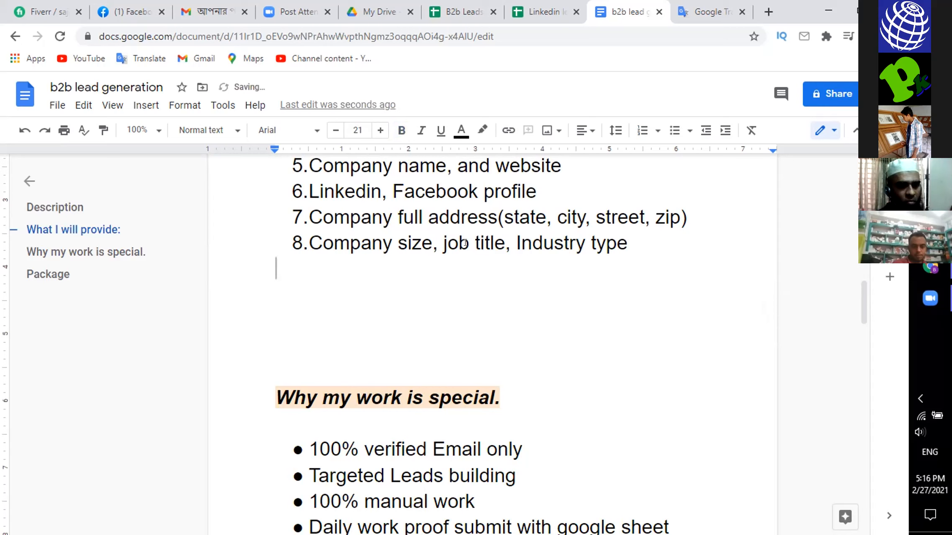
- Add a ninth item reading "Other informations" to the end of the "What I will provide" list
click(628, 243)
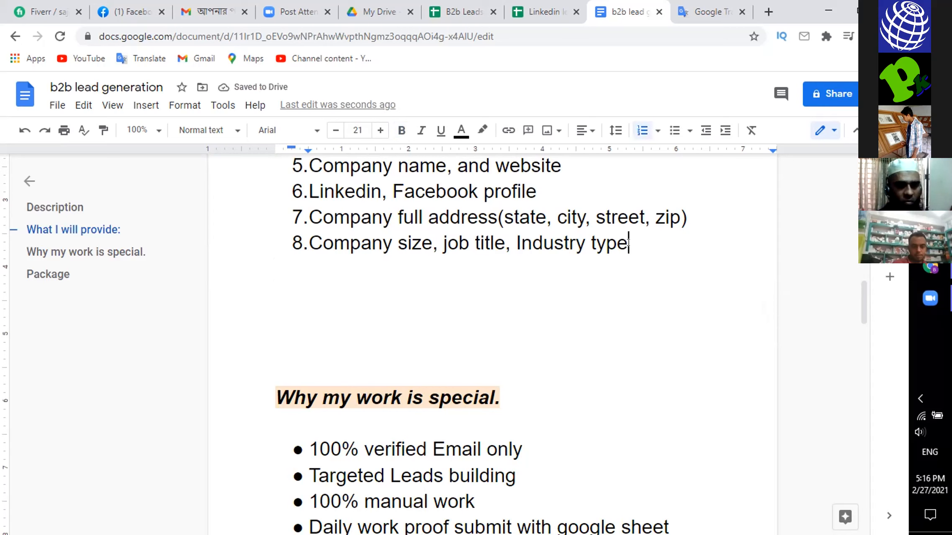
key(Return)
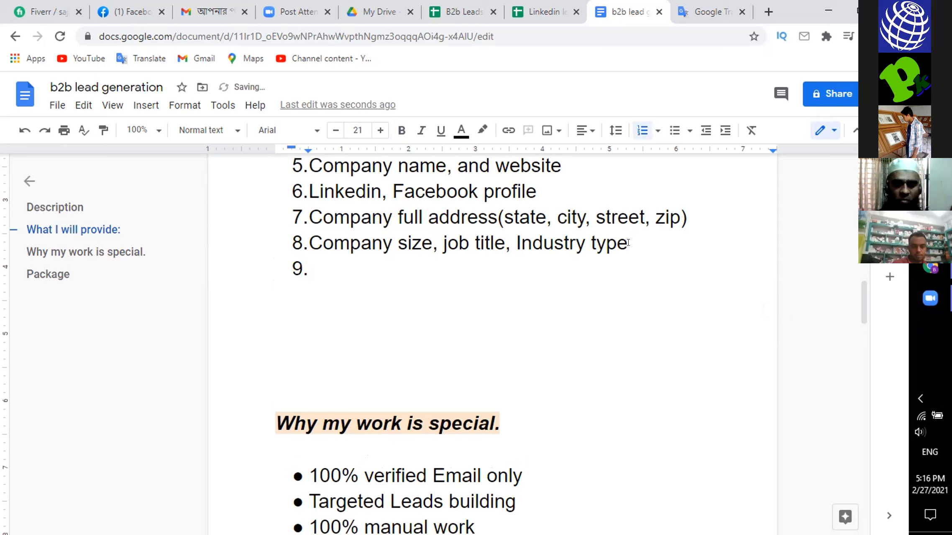
text(O)
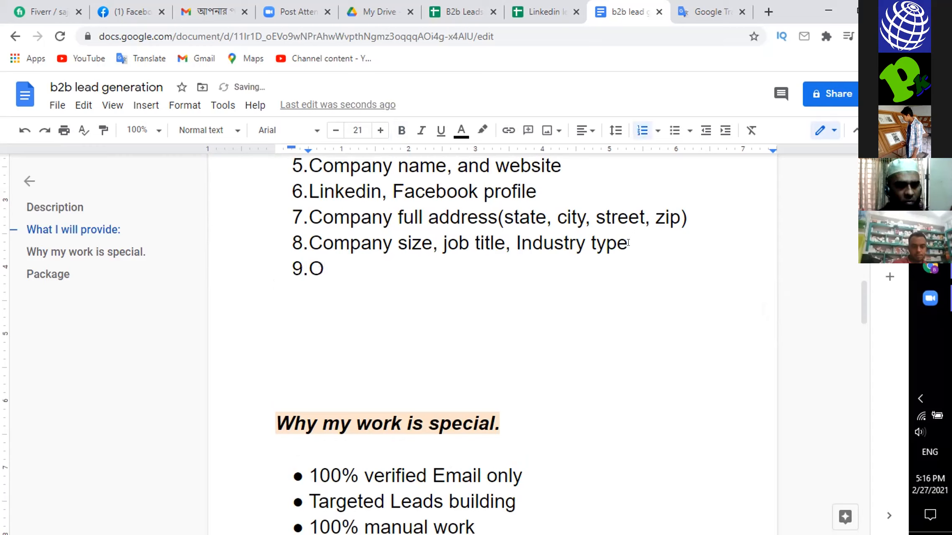
text(ther)
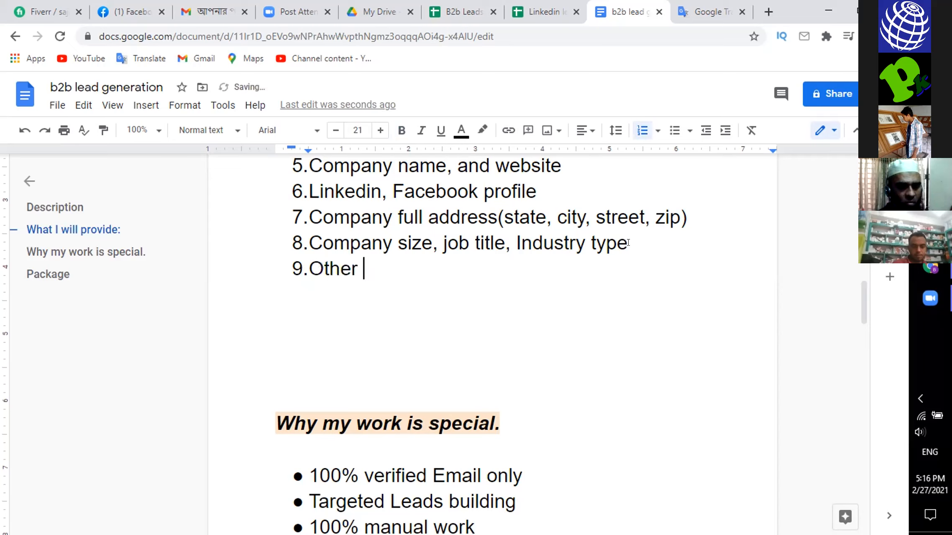
text( informatin)
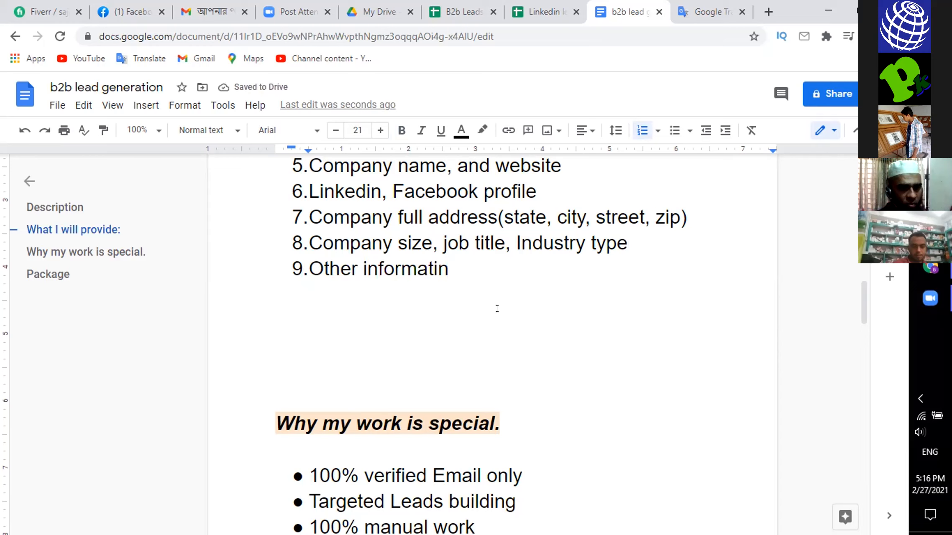
text(s)
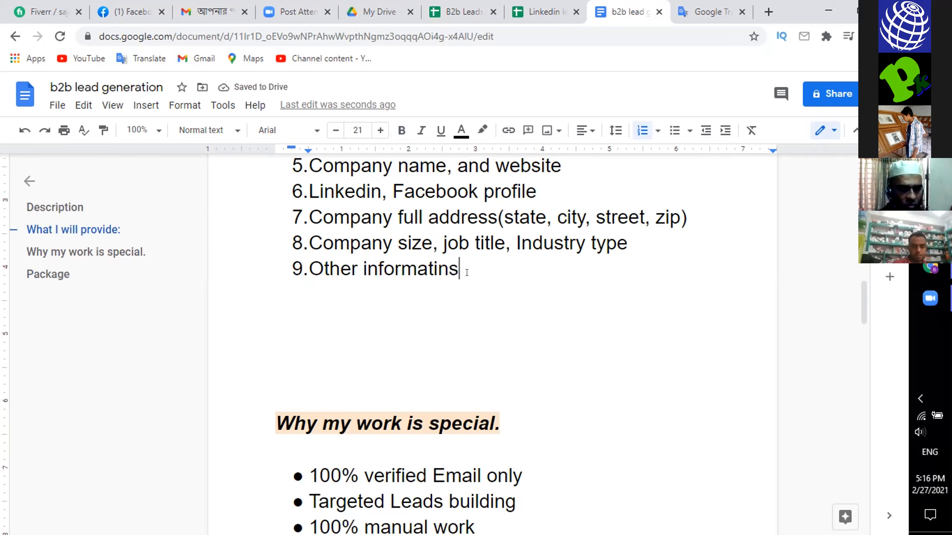
click(439, 274)
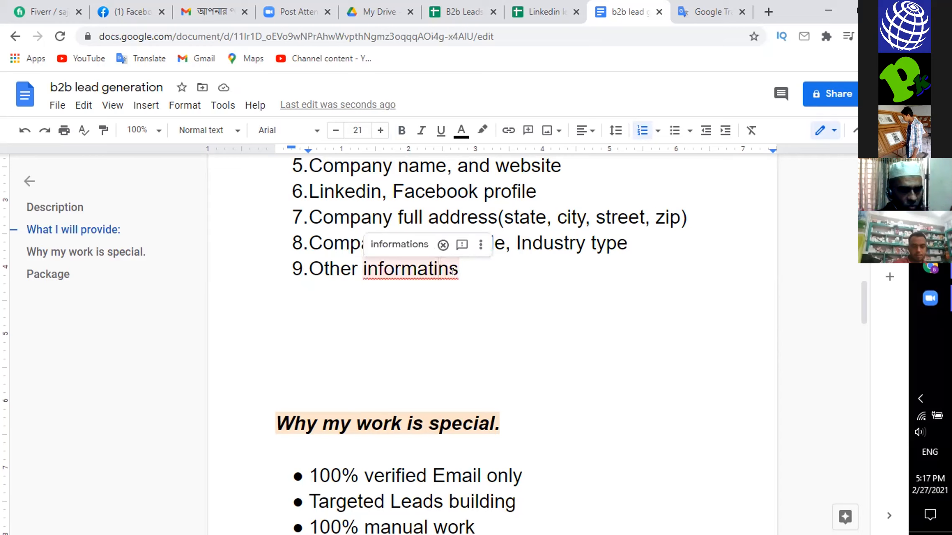
text(o)
click(489, 264)
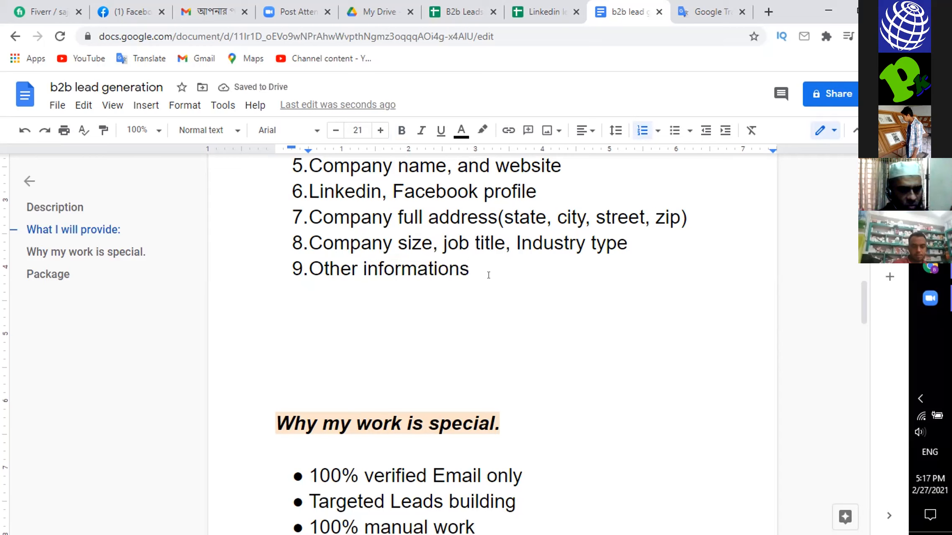
- Extend the ninth list item with "as you desired" after "Other informations"
text(as)
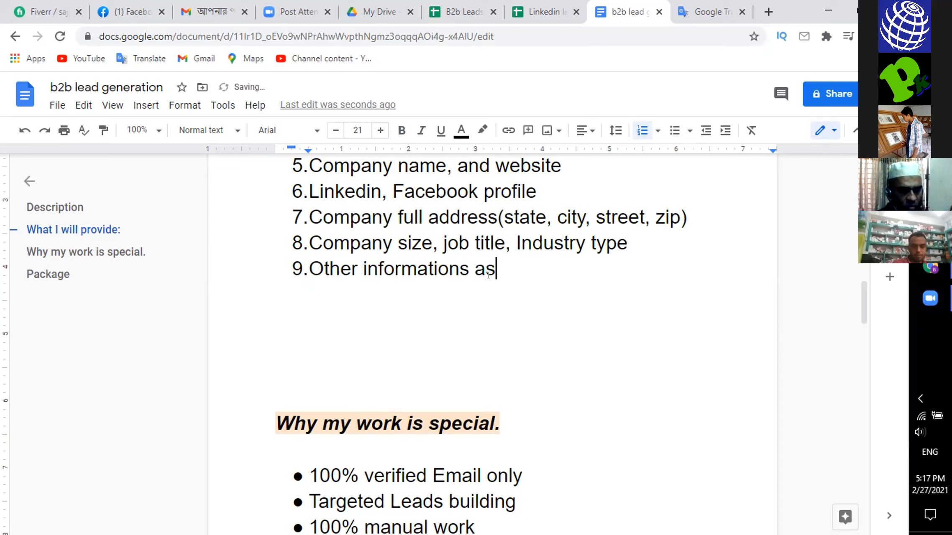
text( you )
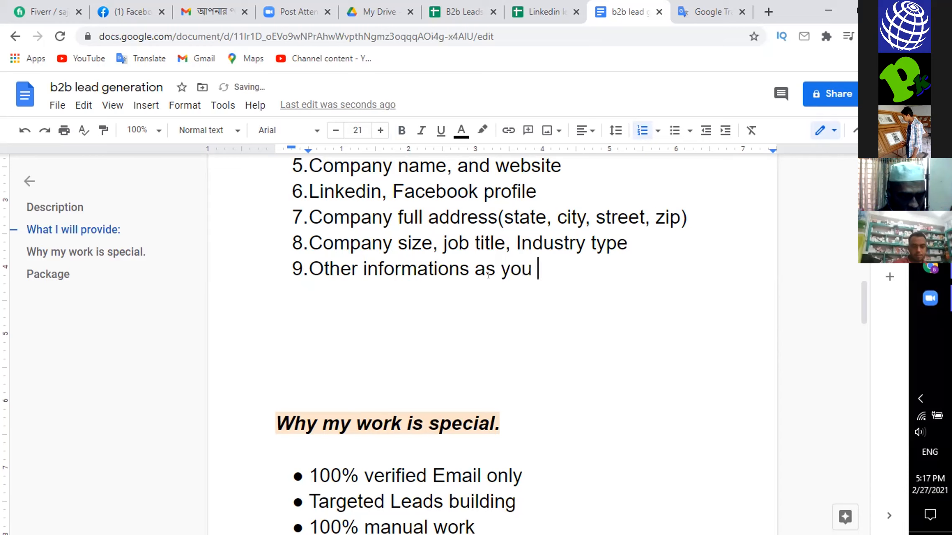
text(di)
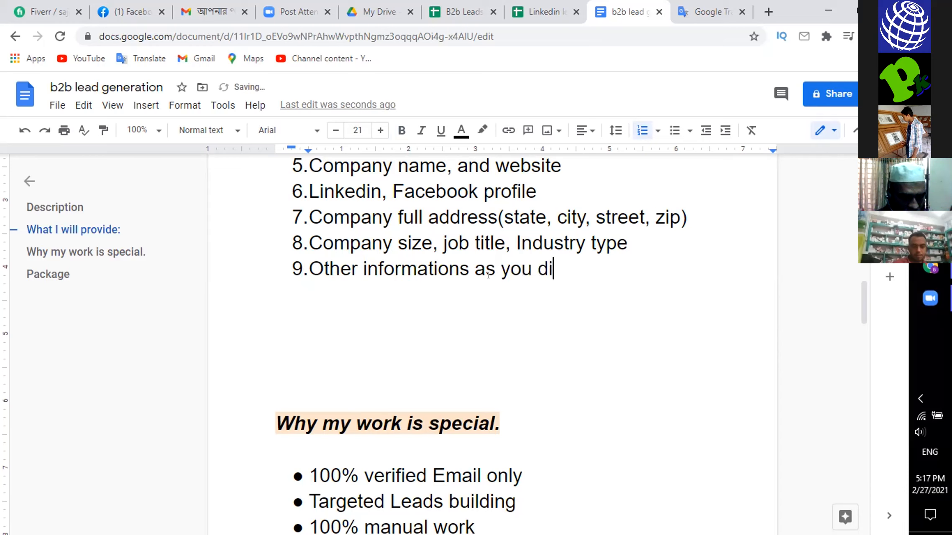
text(ger)
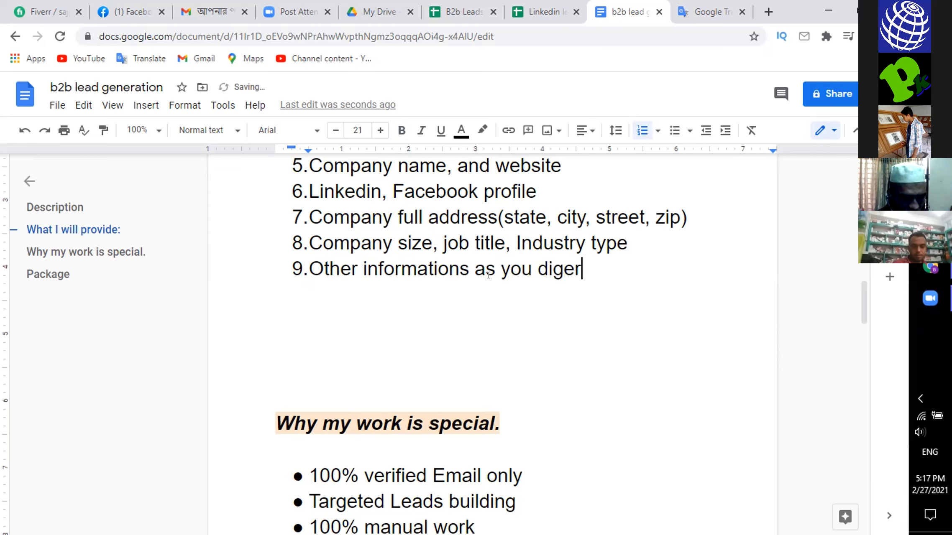
key(BackSpace)
key(BackSpace)
key(BackSpace)
key(BackSpace)
text(es)
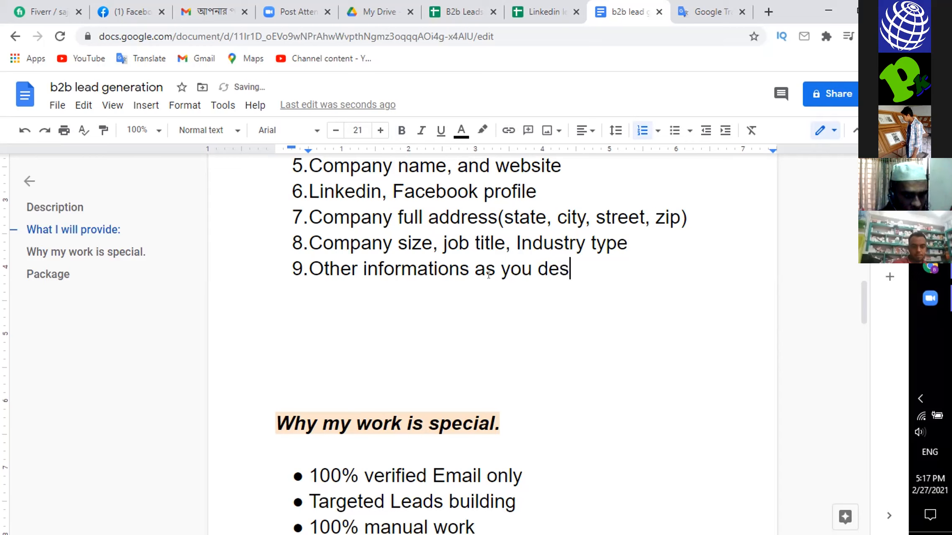
text(ires)
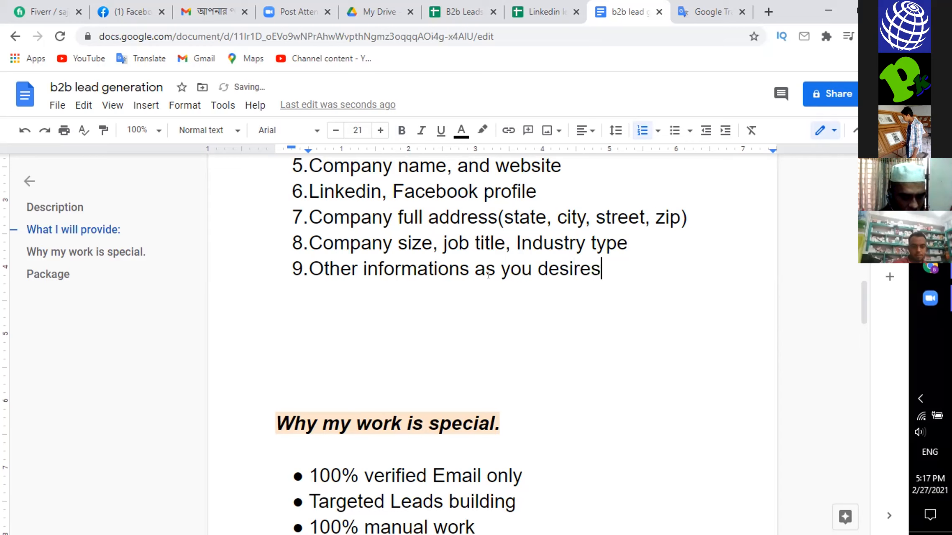
key(BackSpace)
text(d)
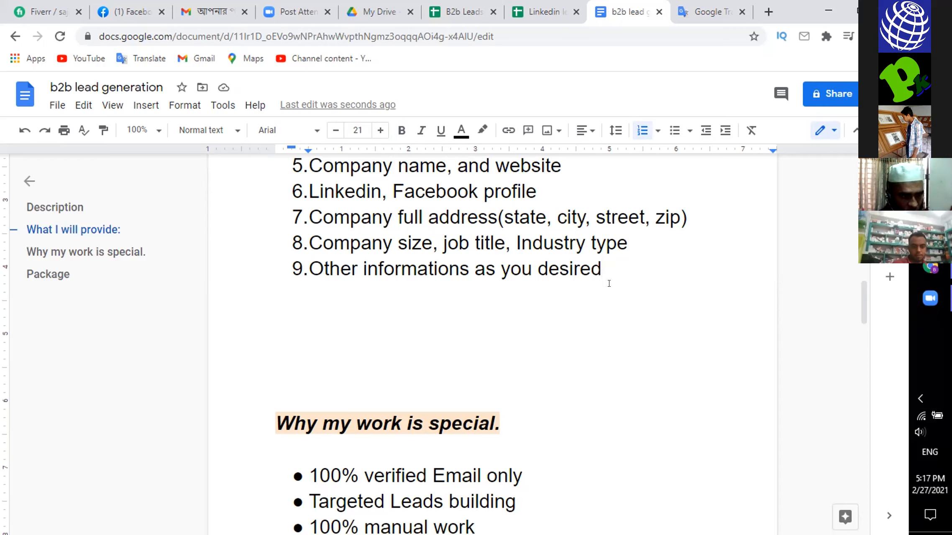
- Replace the full stop ending the "Why my work is special" heading with a colon, keeping one blank line before the bullets
scroll(607, 316, down, 5)
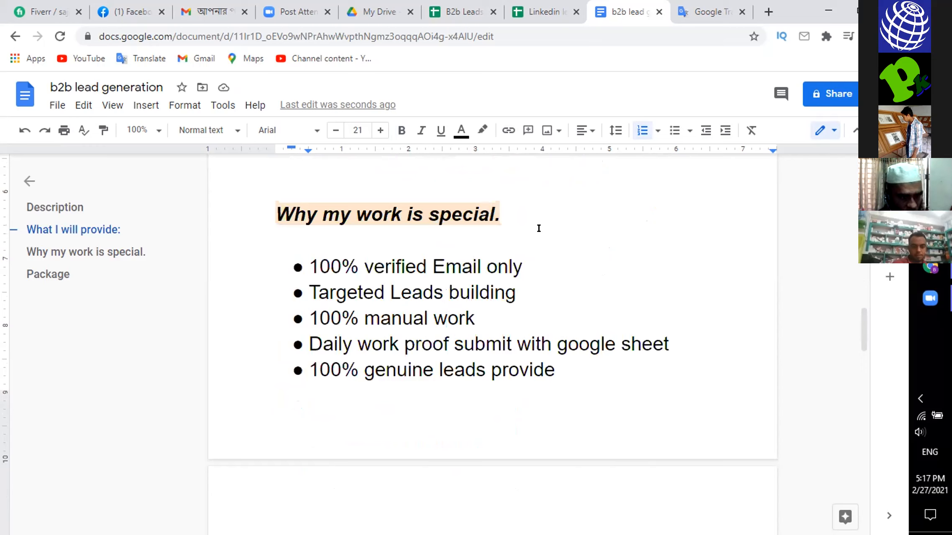
drag(506, 221, 500, 210)
key(BackSpace)
key(BackSpace)
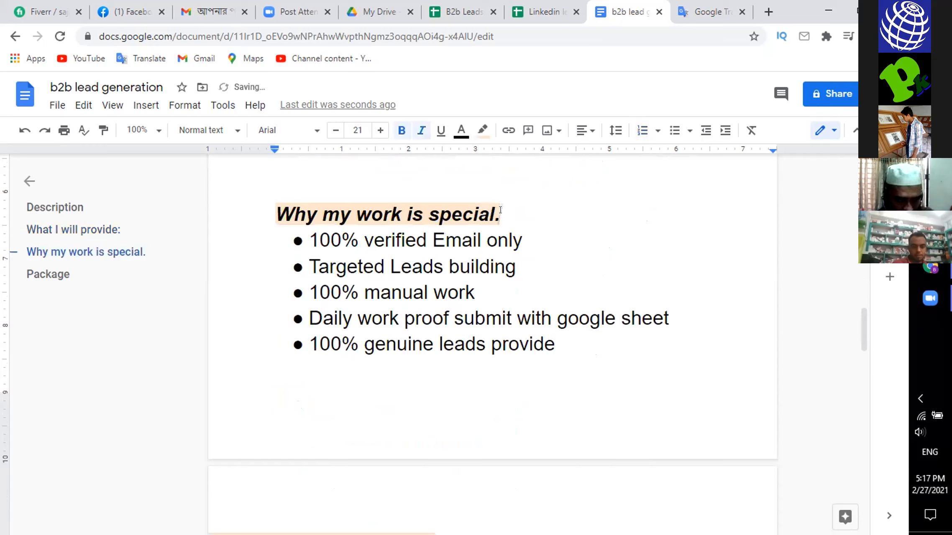
text(:)
click(550, 254)
click(552, 241)
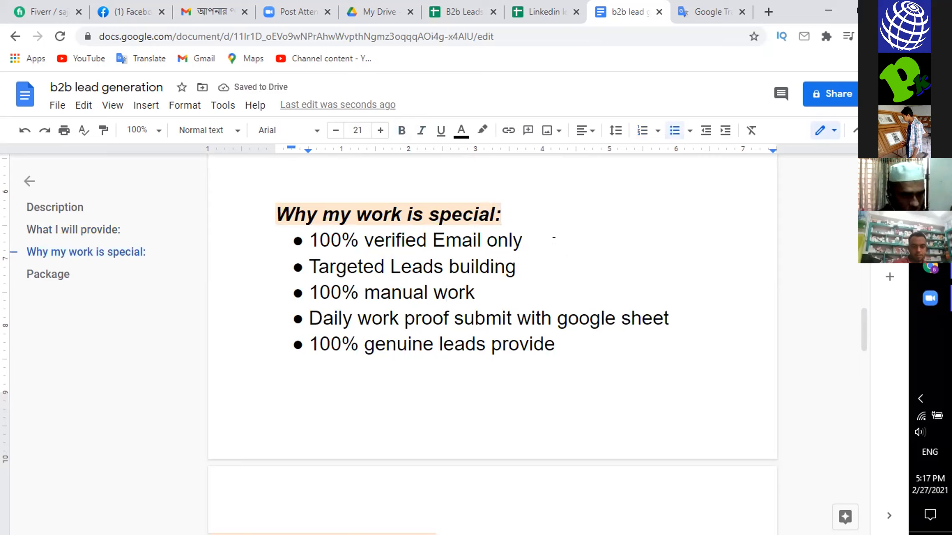
click(539, 209)
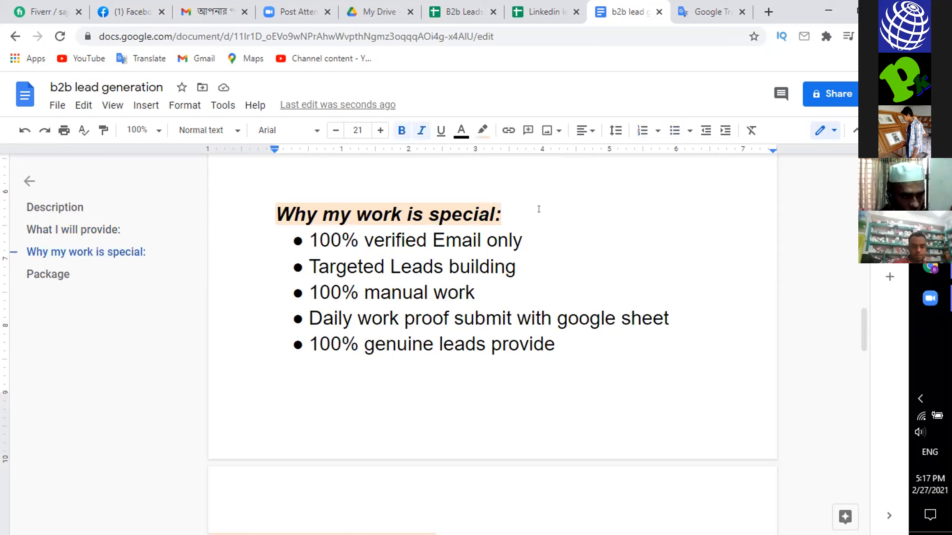
key(Return)
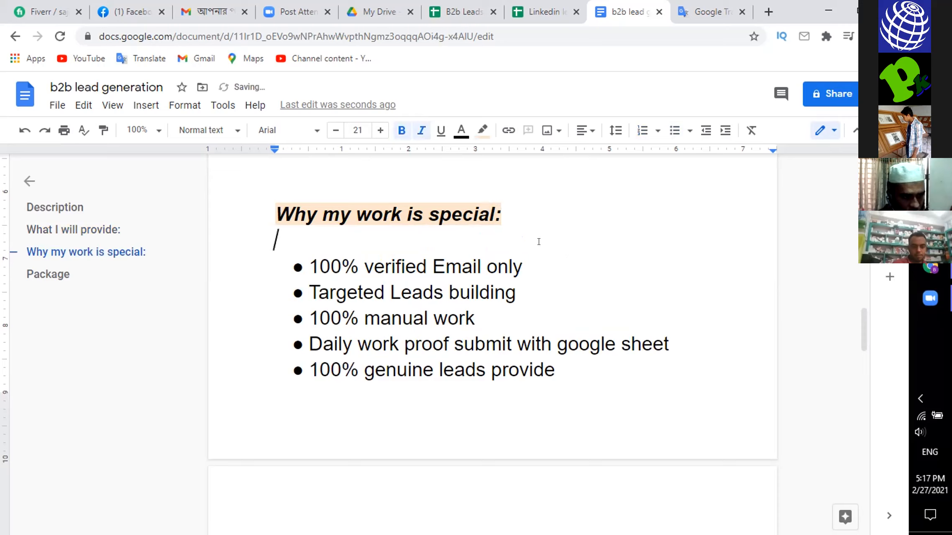
click(529, 263)
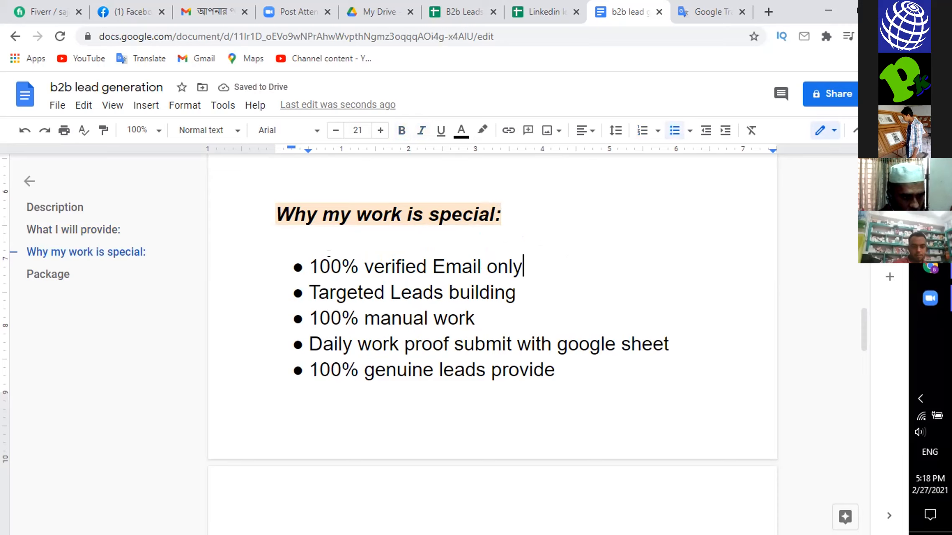
- Review the "What I will provide" list against the bullets under "Why my work is special:"
scroll(387, 229, up, 2)
scroll(353, 257, up, 2)
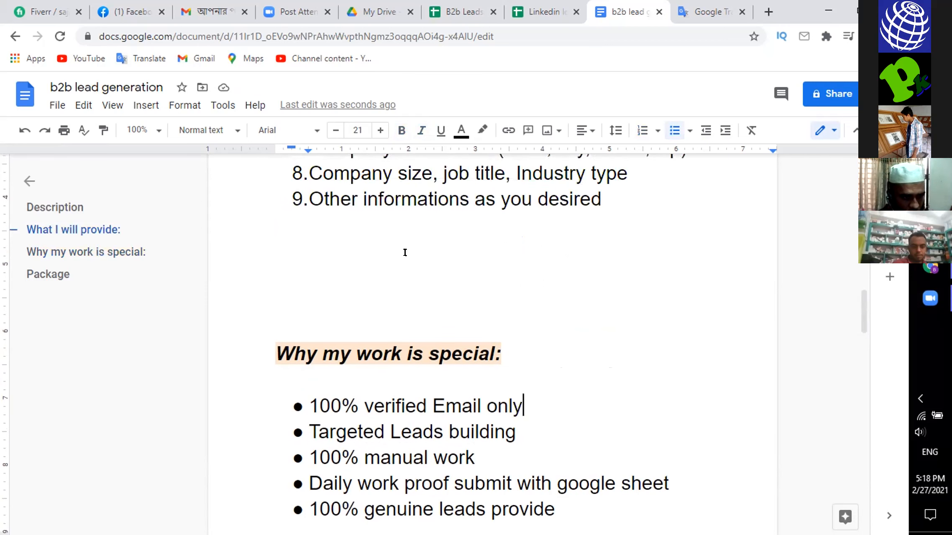
scroll(383, 256, down, 2)
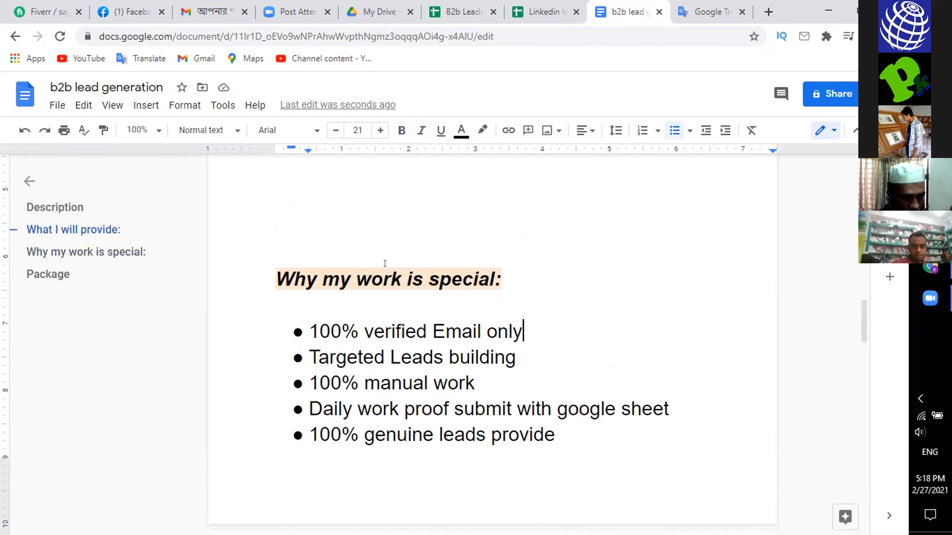
scroll(384, 263, down, 2)
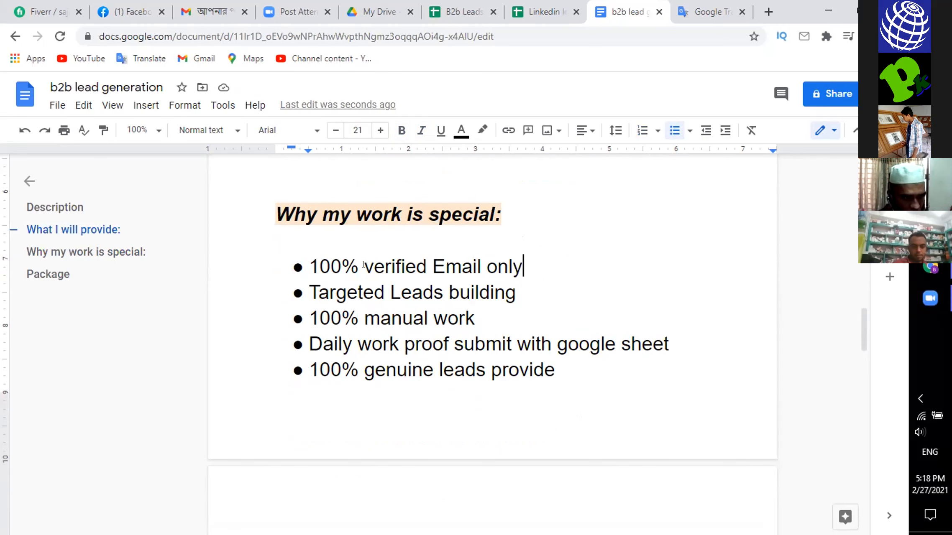
scroll(363, 265, up, 5)
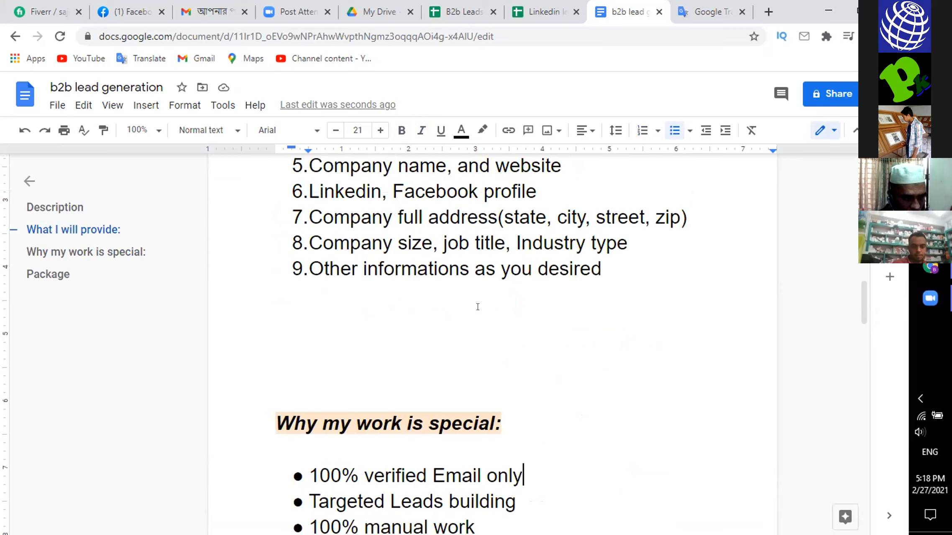
scroll(478, 306, up, 8)
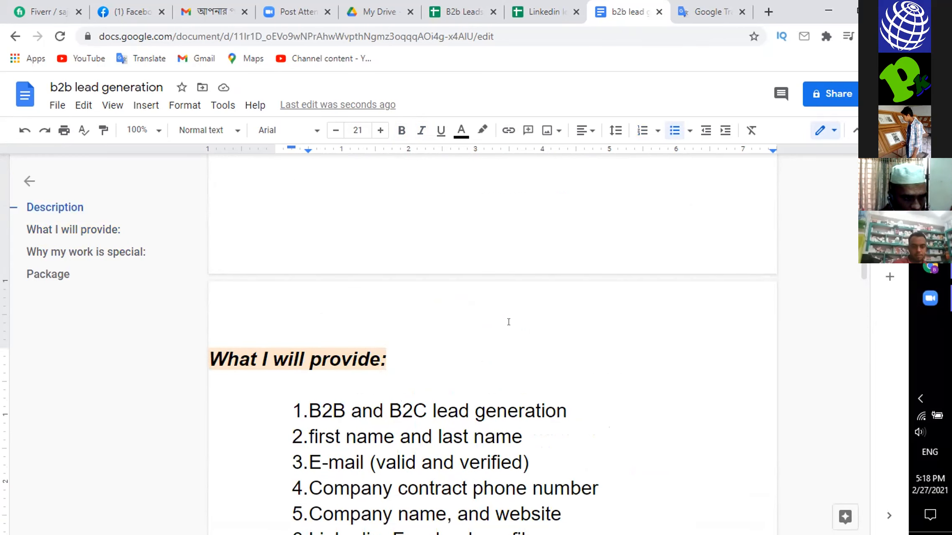
scroll(508, 328, down, 3)
scroll(508, 327, down, 12)
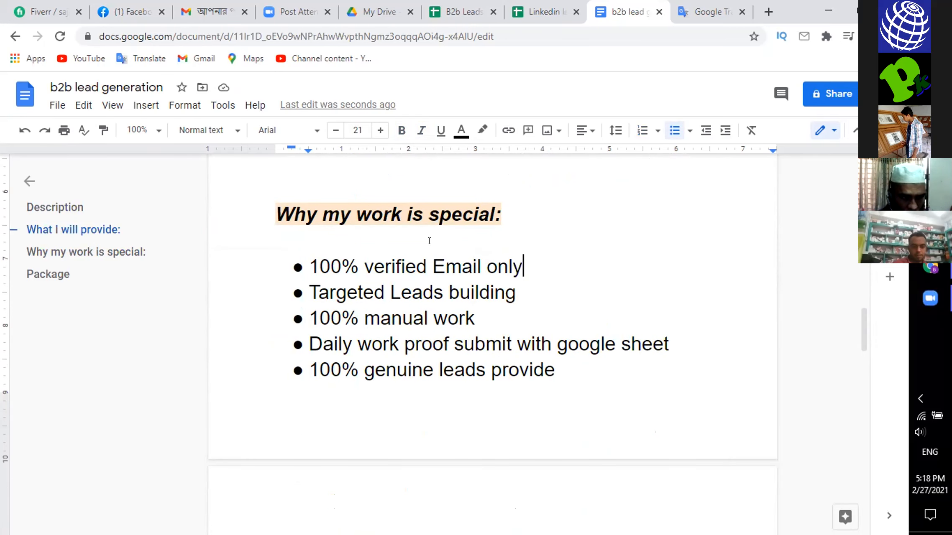
- Delete "100%" from the third bullet under "Why my work is special:" so it reads "manual work"
scroll(542, 271, down, 2)
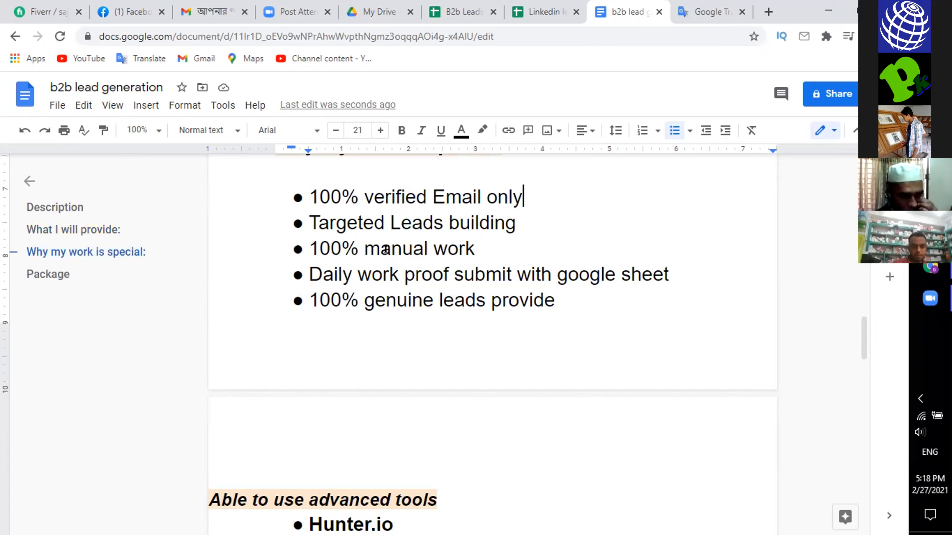
click(362, 250)
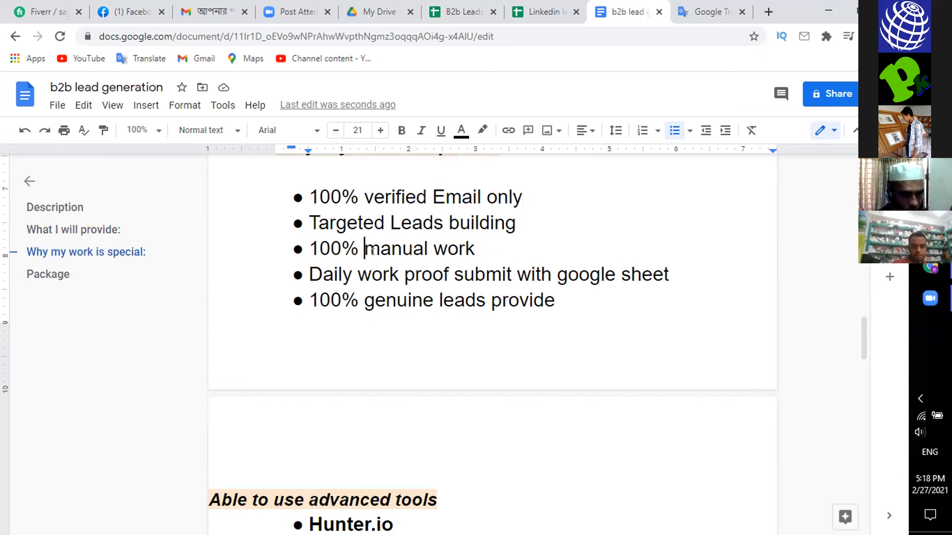
key(BackSpace)
key(BackSpace)
key(BackSpace)
key(BackSpace)
key(BackSpace)
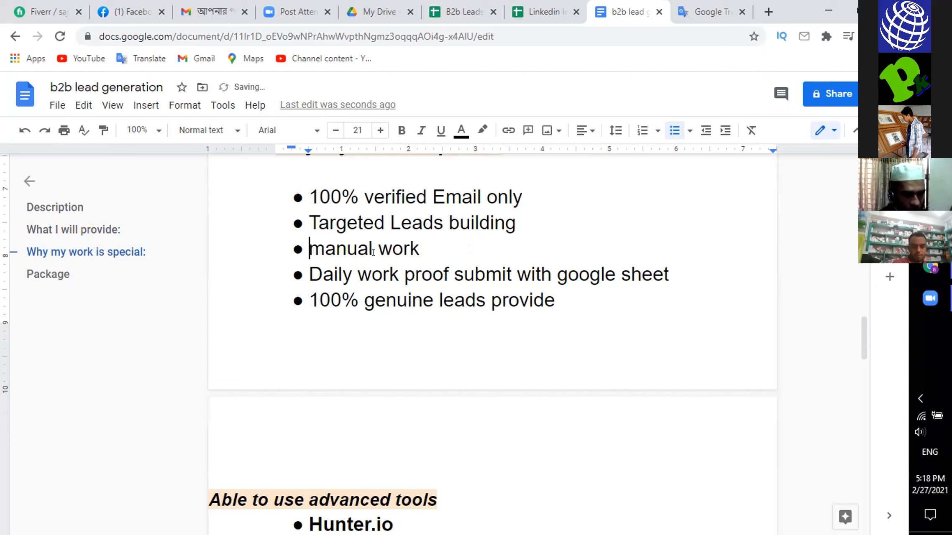
click(454, 250)
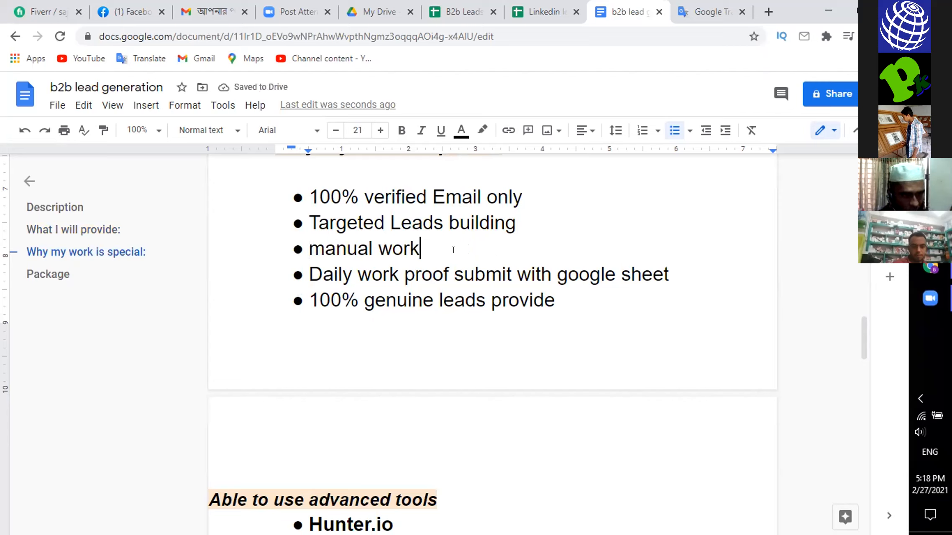
- Delete "100%" from the last bullet of that list so it reads "genuine leads provide"
click(364, 298)
key(BackSpace)
key(BackSpace)
key(BackSpace)
key(BackSpace)
key(BackSpace)
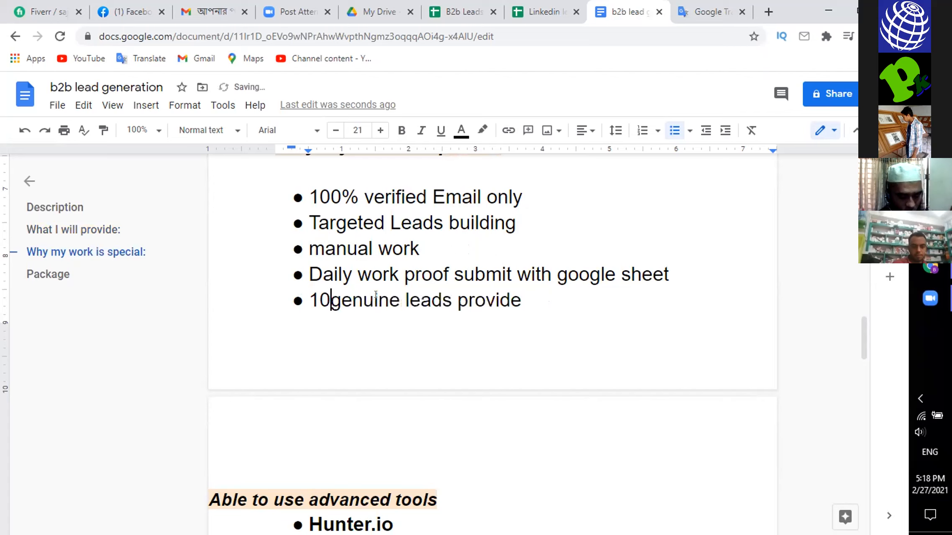
click(517, 304)
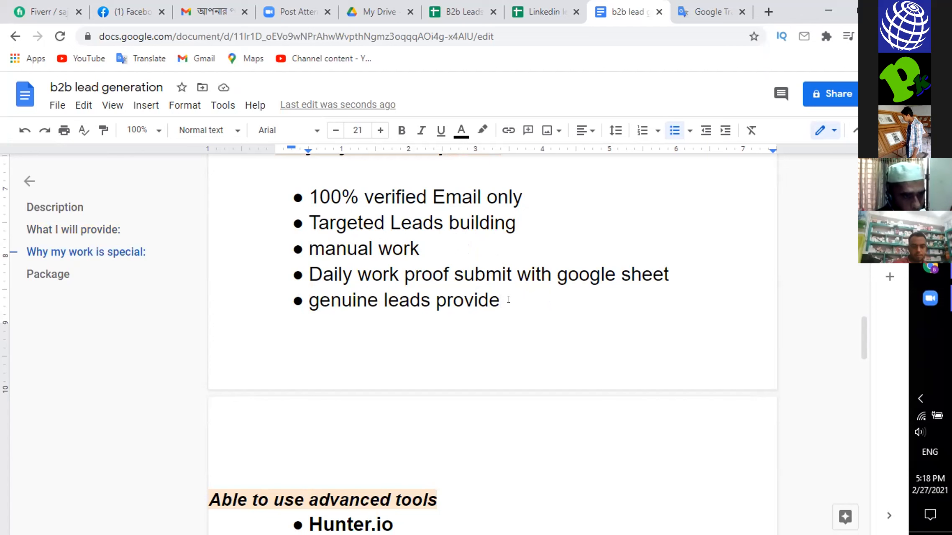
- Add a tenth item reading "Prospects list building" to the "What I will provide" list, correcting the spelling of "building"
scroll(509, 300, up, 3)
scroll(508, 300, up, 5)
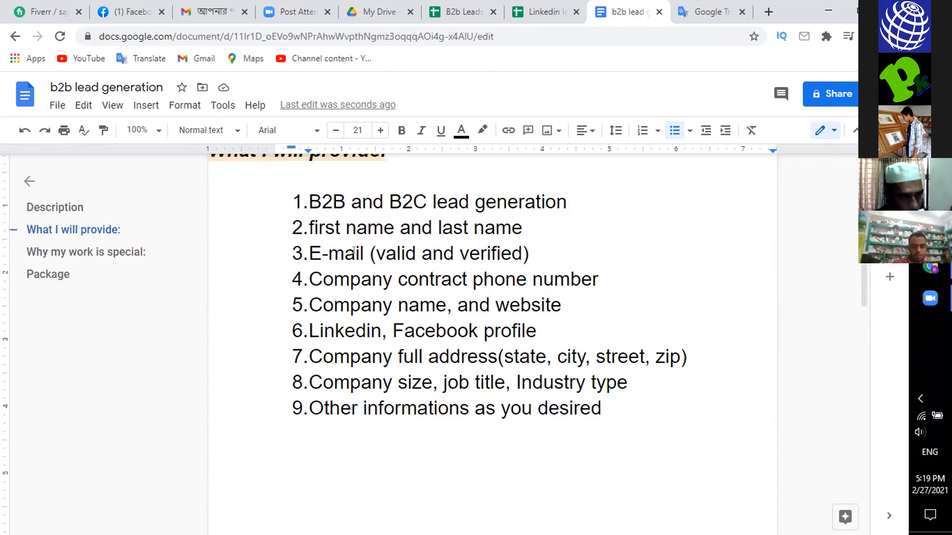
click(607, 400)
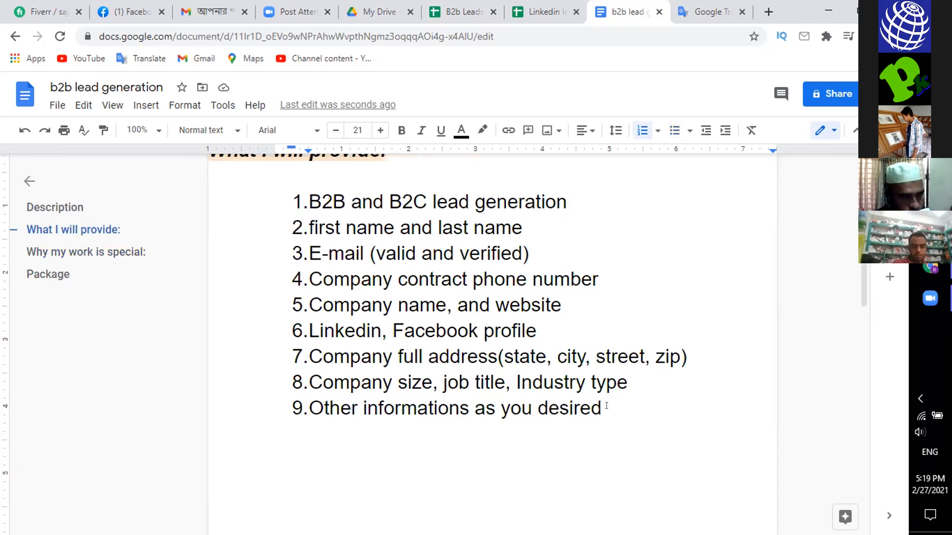
scroll(611, 397, up, 2)
scroll(628, 377, down, 3)
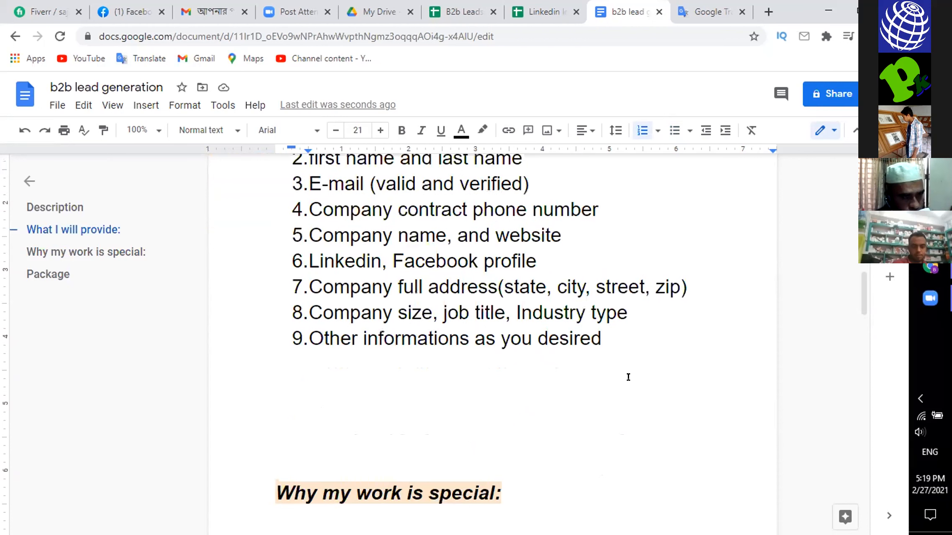
key(Return)
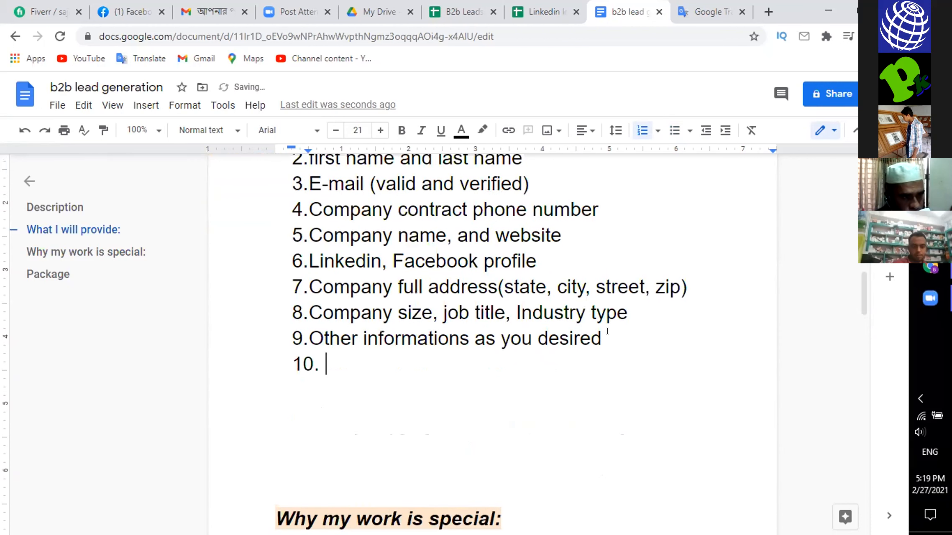
text(pros)
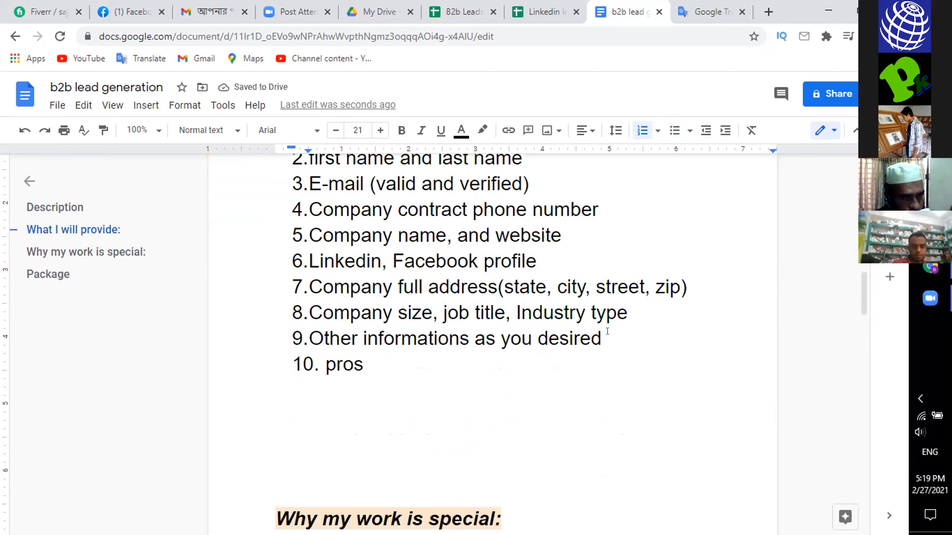
text(pect)
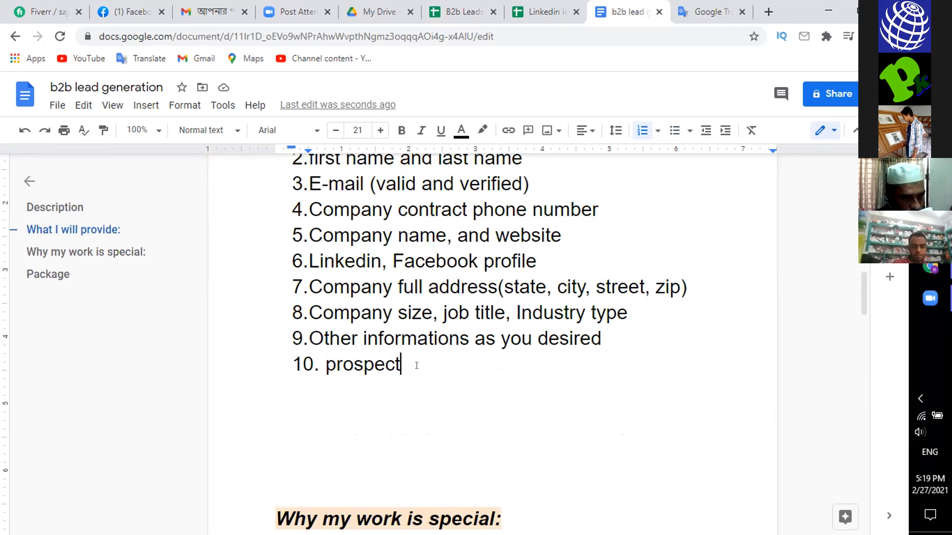
key(ctrl+z)
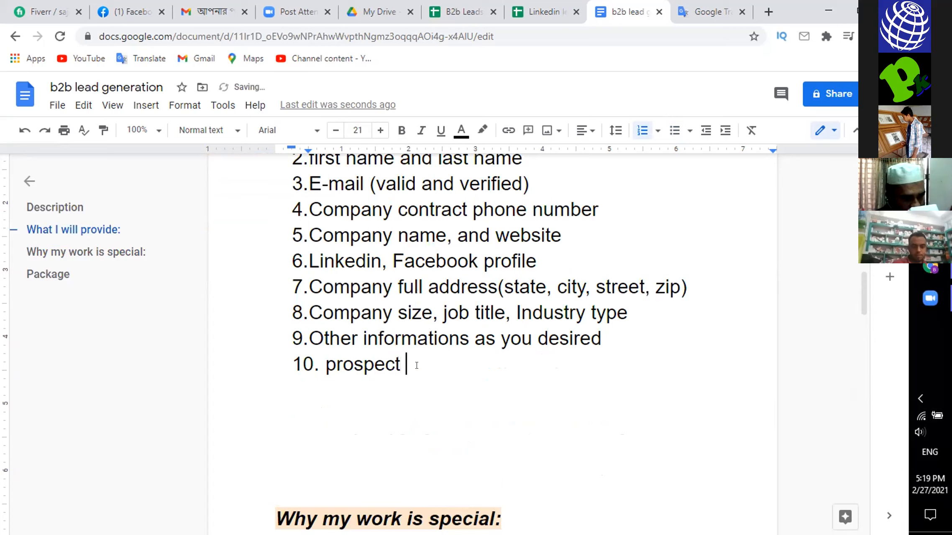
key(BackSpace)
text(s )
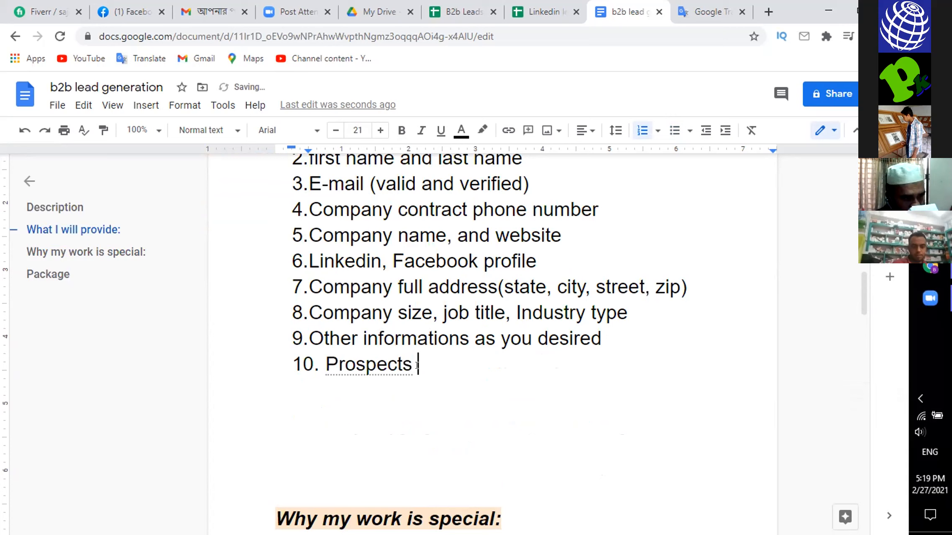
text(list )
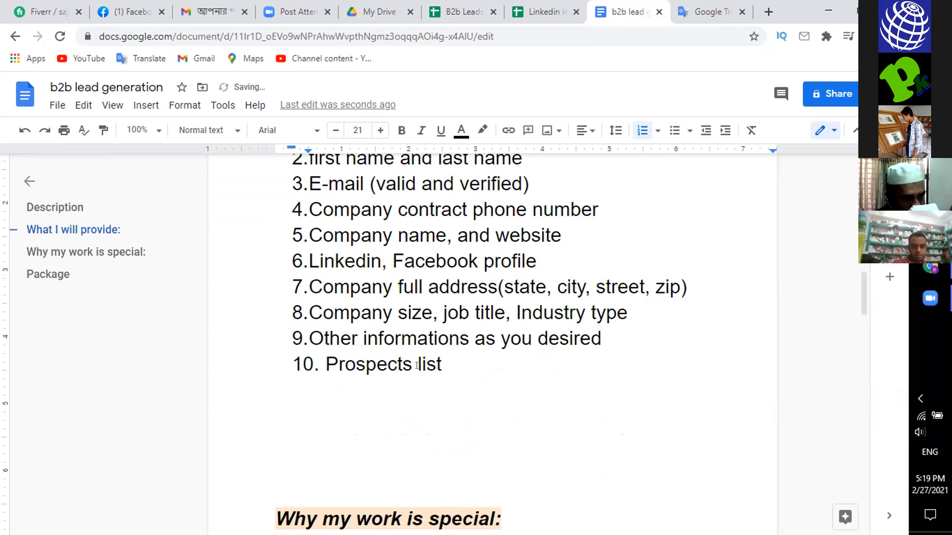
text(bul)
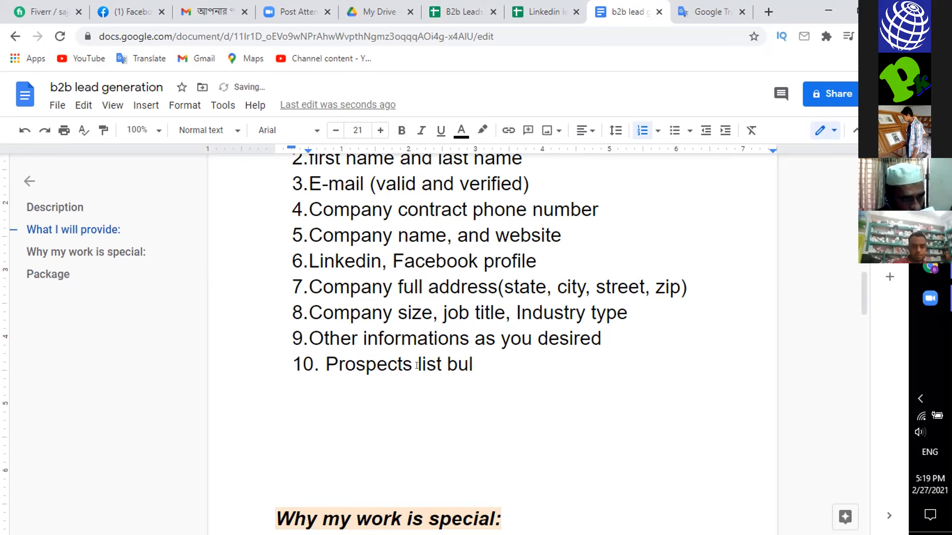
text(ding)
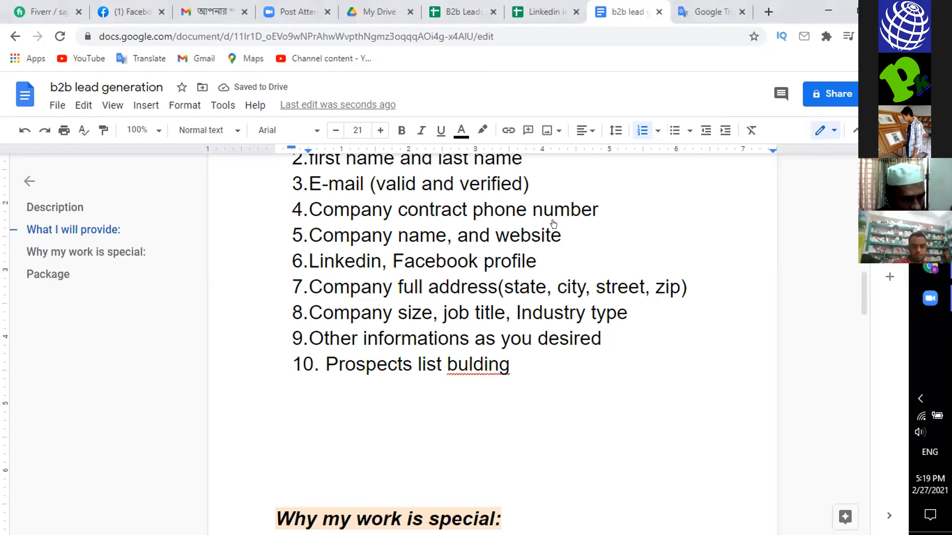
right_click(498, 364)
click(530, 210)
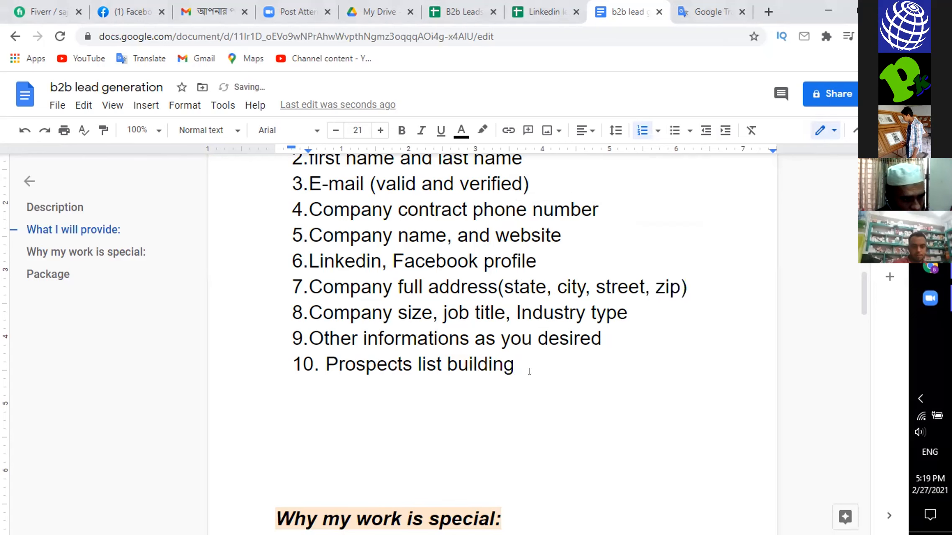
- Colour the "Able to use advanced tools" heading and its five tool bullets, from Hunter.io to Name2Email, red
scroll(563, 360, down, 1)
scroll(562, 360, down, 10)
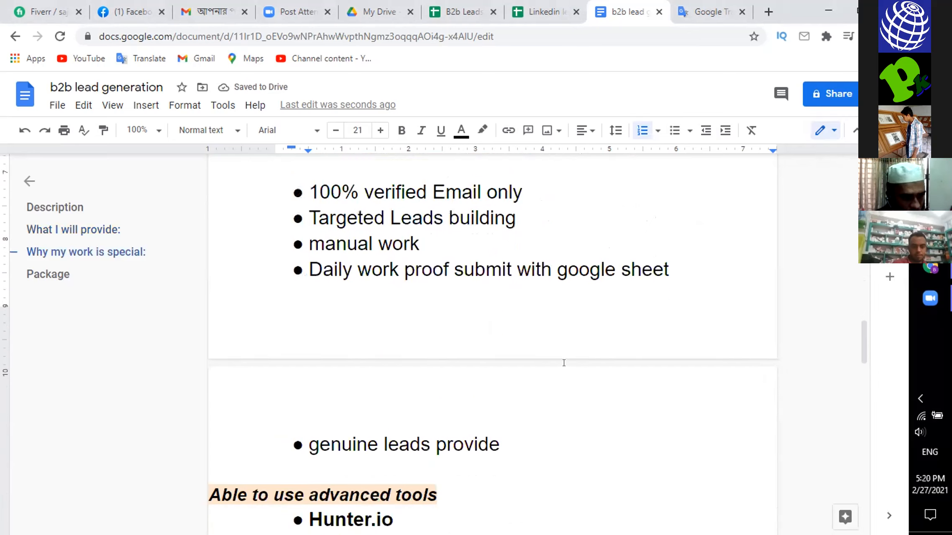
scroll(564, 362, down, 1)
scroll(543, 364, down, 4)
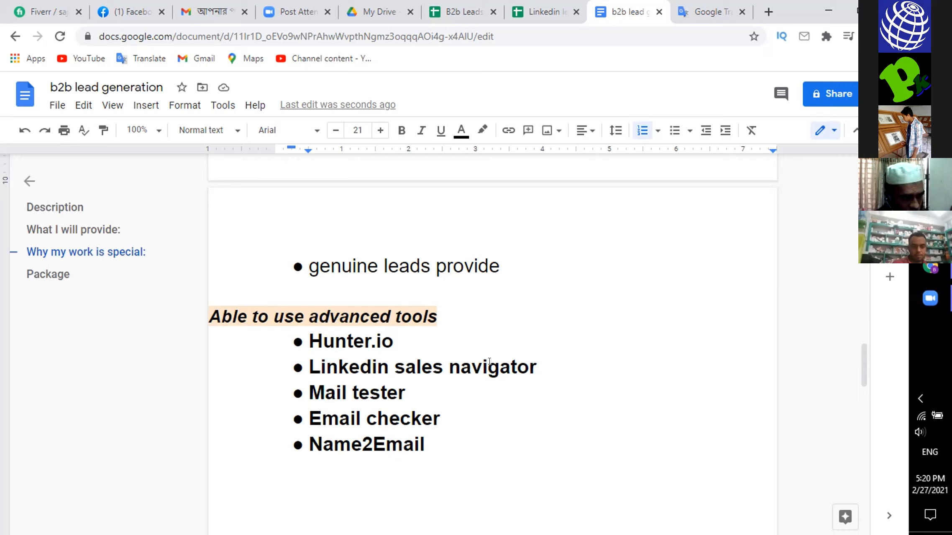
drag(473, 452, 188, 309)
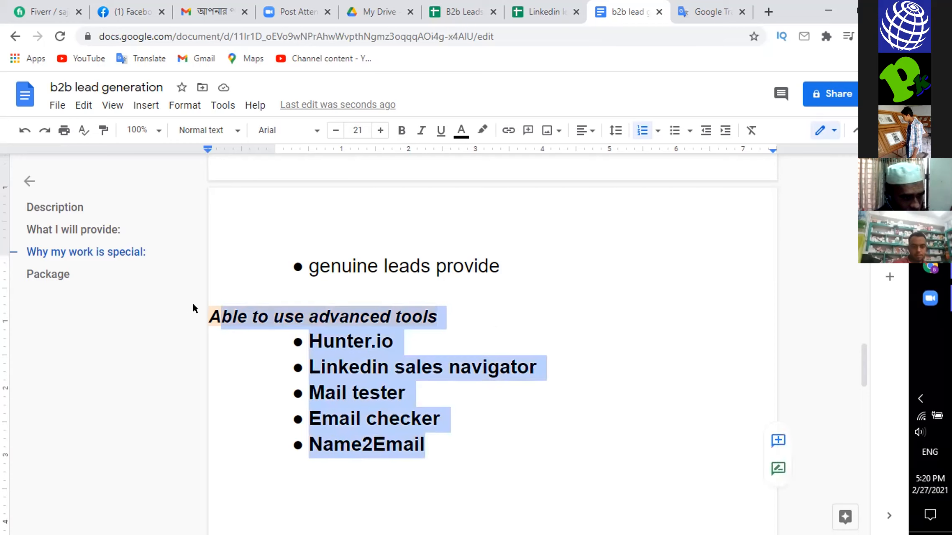
click(462, 130)
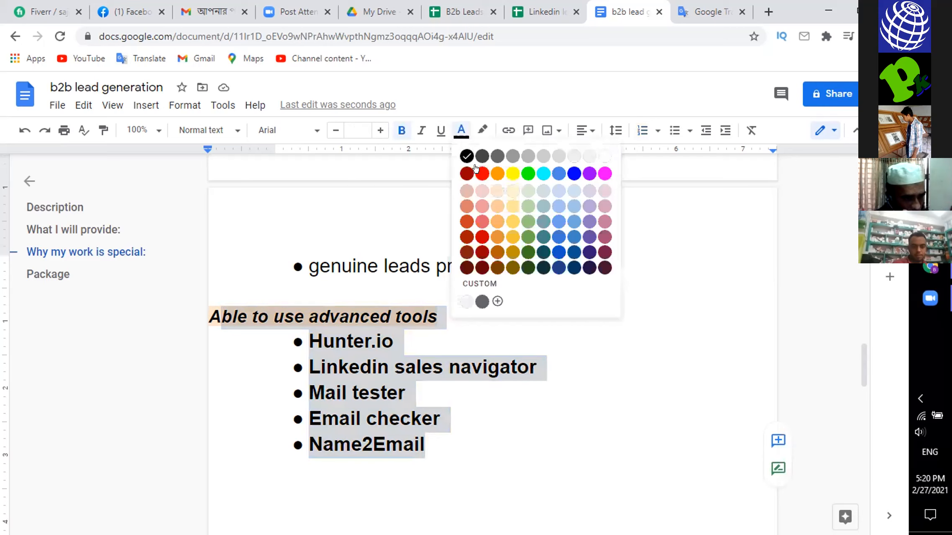
click(476, 170)
click(468, 425)
- Review the Package table's titles, descriptions, delivery times, revisions, included leads, hours of work and prices for all three packages
scroll(532, 385, down, 3)
scroll(532, 385, down, 8)
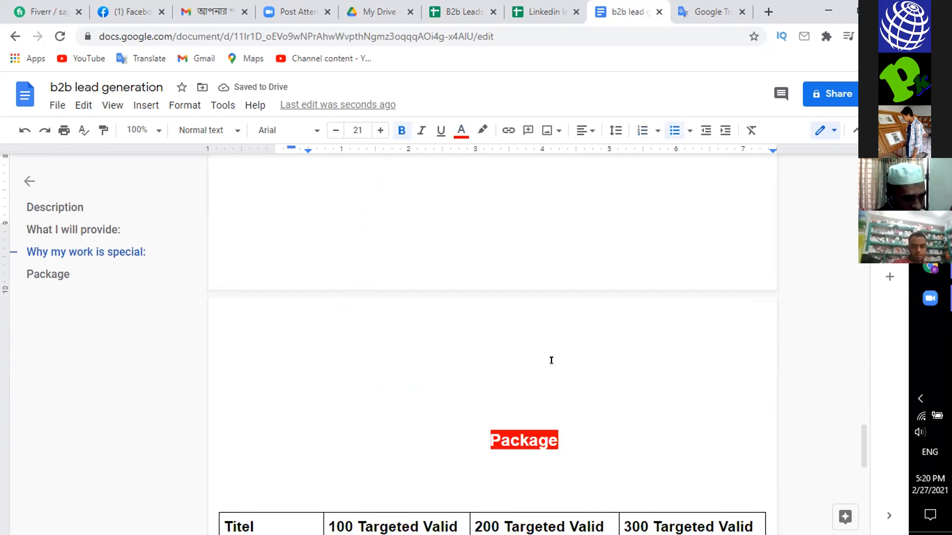
scroll(552, 360, down, 7)
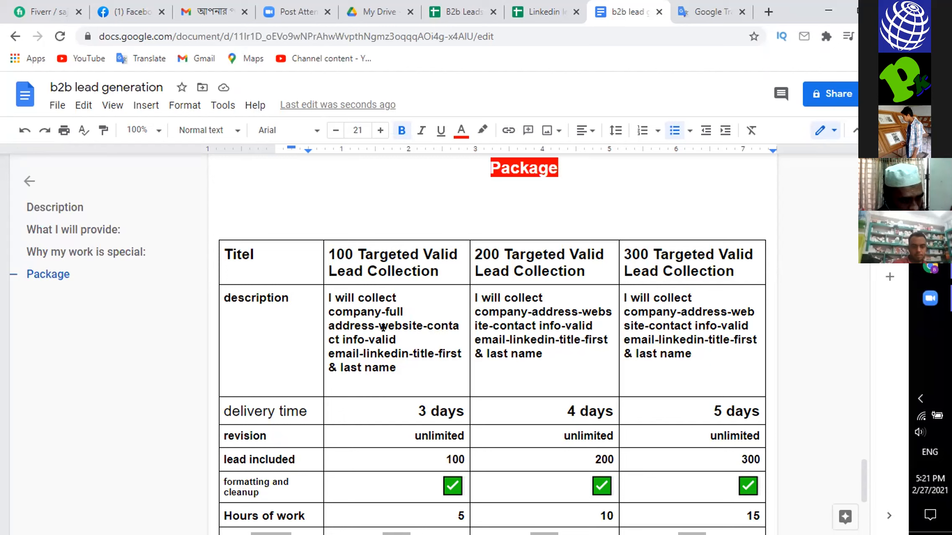
click(383, 308)
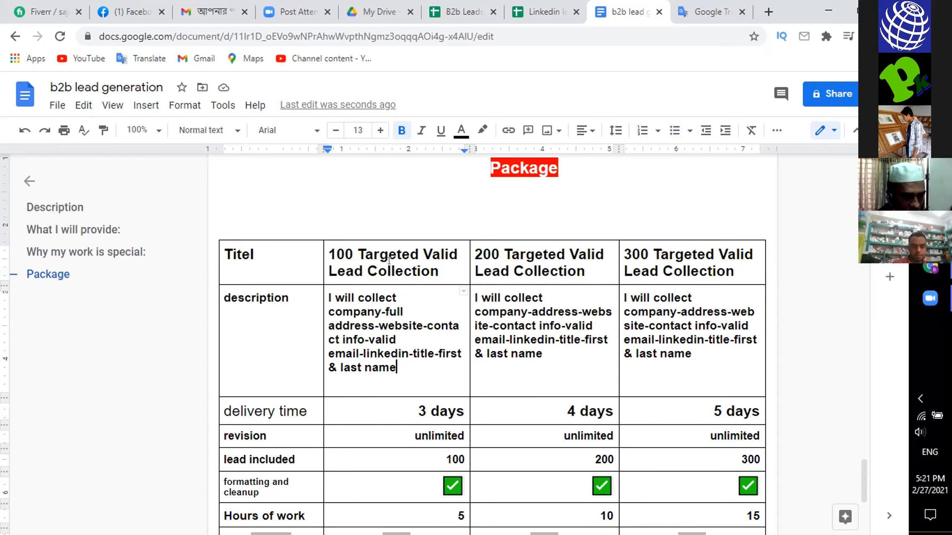
click(439, 273)
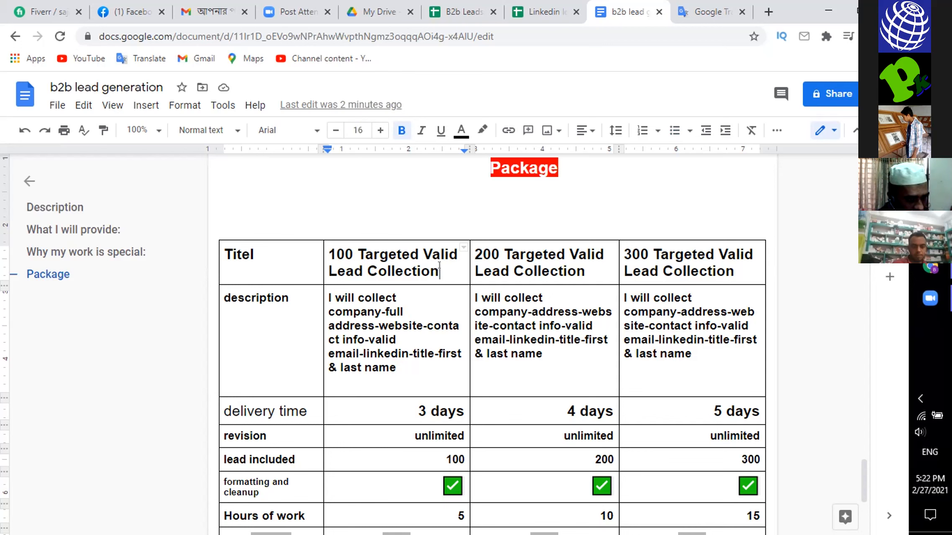
scroll(439, 293, down, 1)
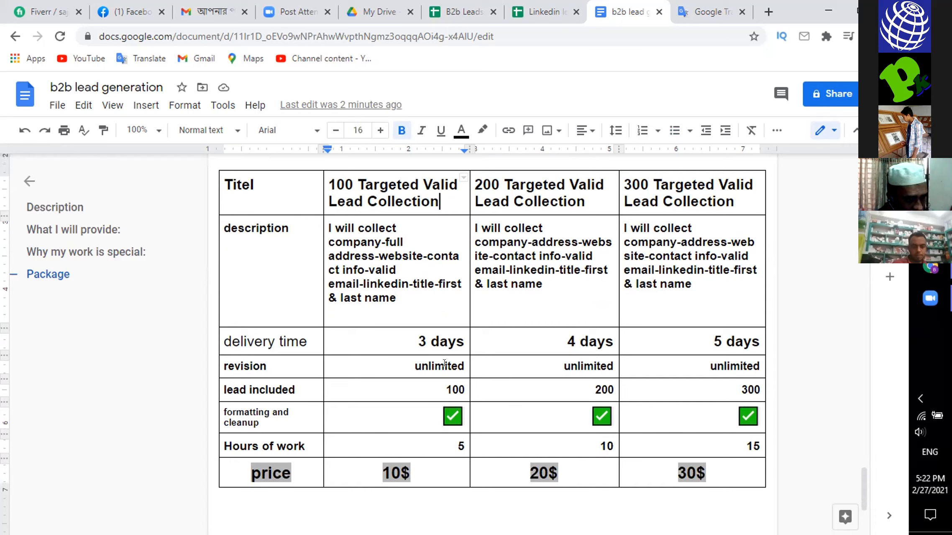
click(411, 361)
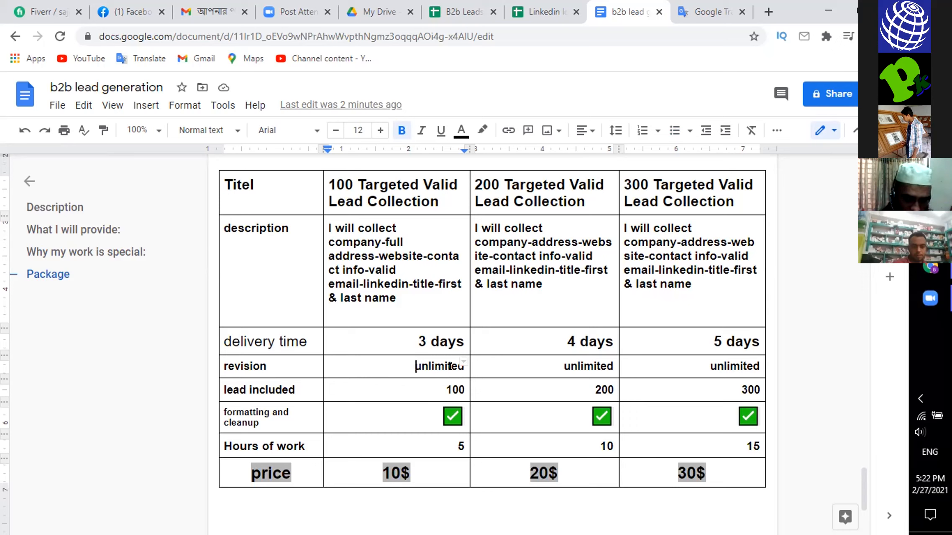
key(Right)
key(Right)
key(Right)
key(Right)
key(Right)
key(Right)
key(Right)
key(Right)
key(Right)
key(Right)
key(Right)
key(Right)
key(Right)
key(Right)
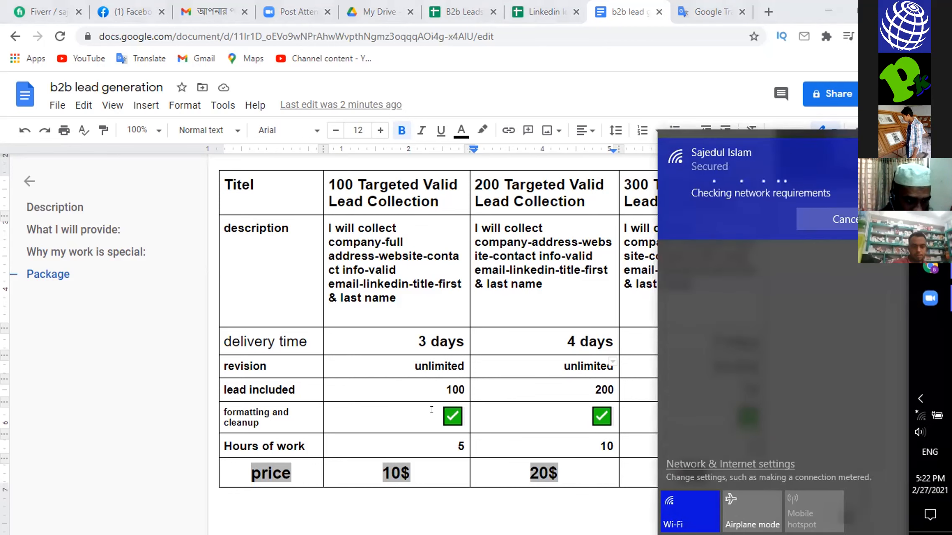
click(397, 407)
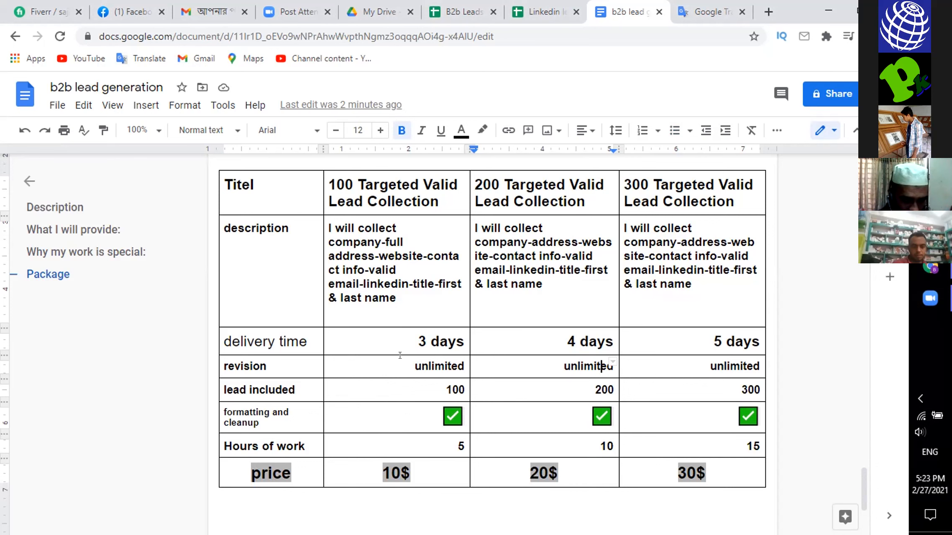
scroll(414, 373, down, 1)
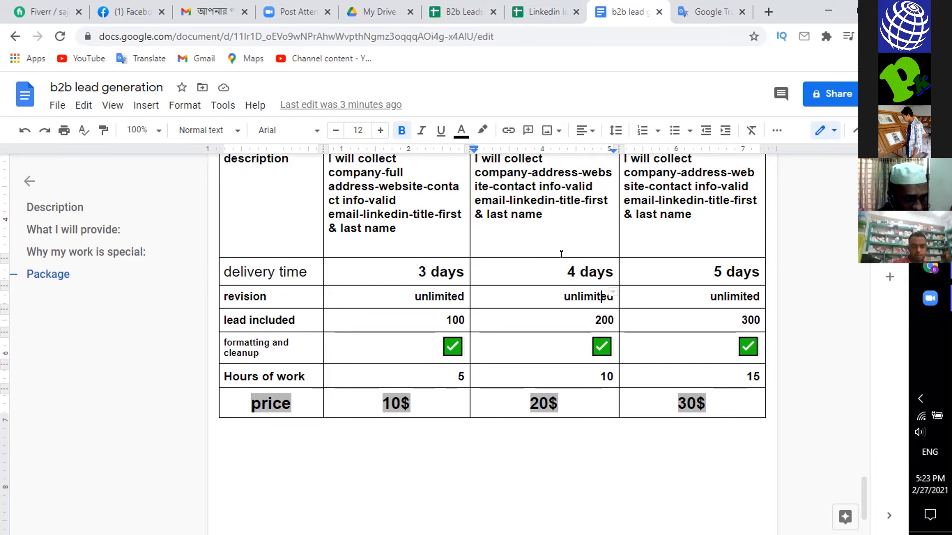
- Switch to the Linkedin leads spreadsheet and select its whole header row
click(539, 8)
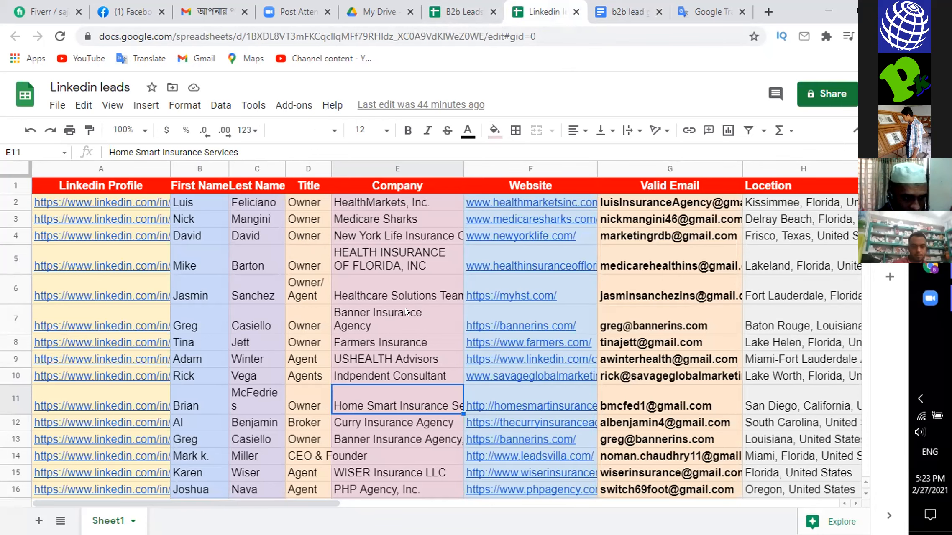
scroll(409, 320, down, 1)
scroll(320, 257, up, 1)
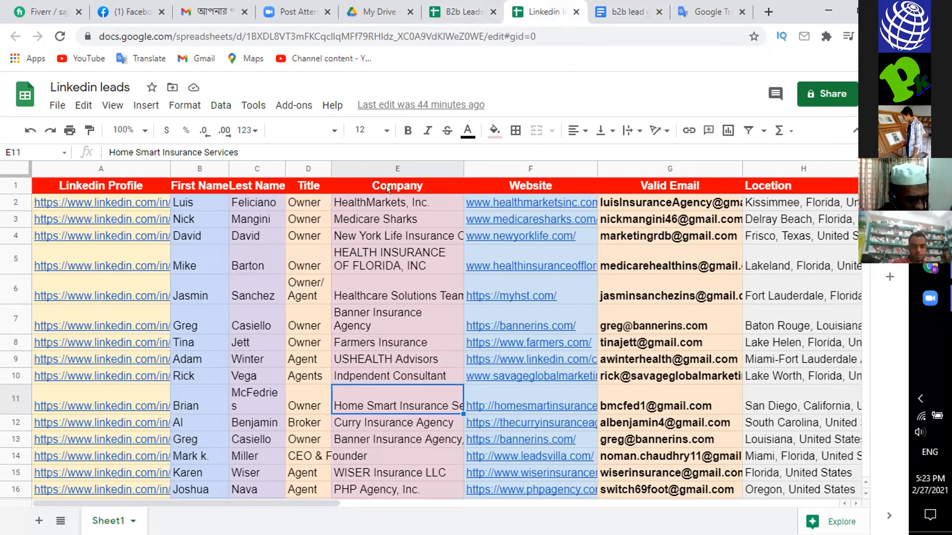
click(9, 180)
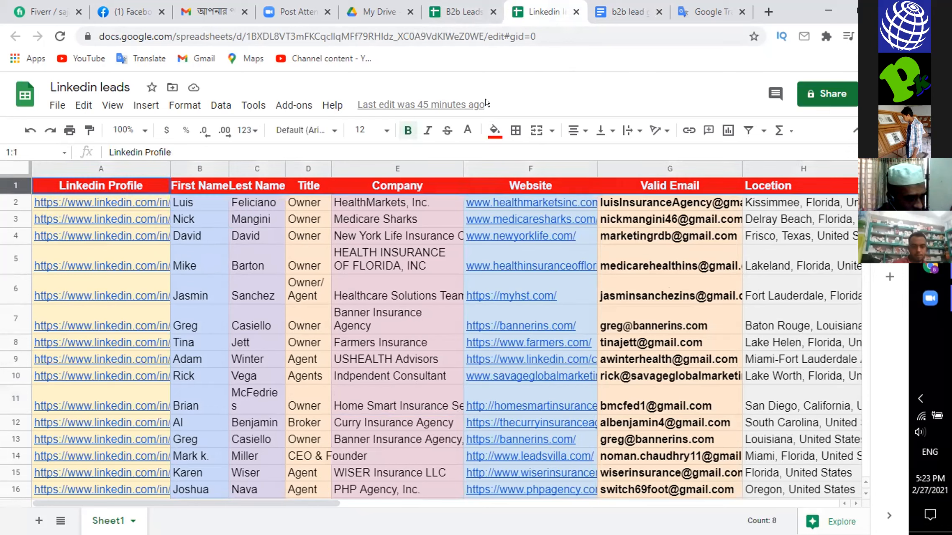
- Try a yellow fill and a medium grey fill on the header row
click(494, 128)
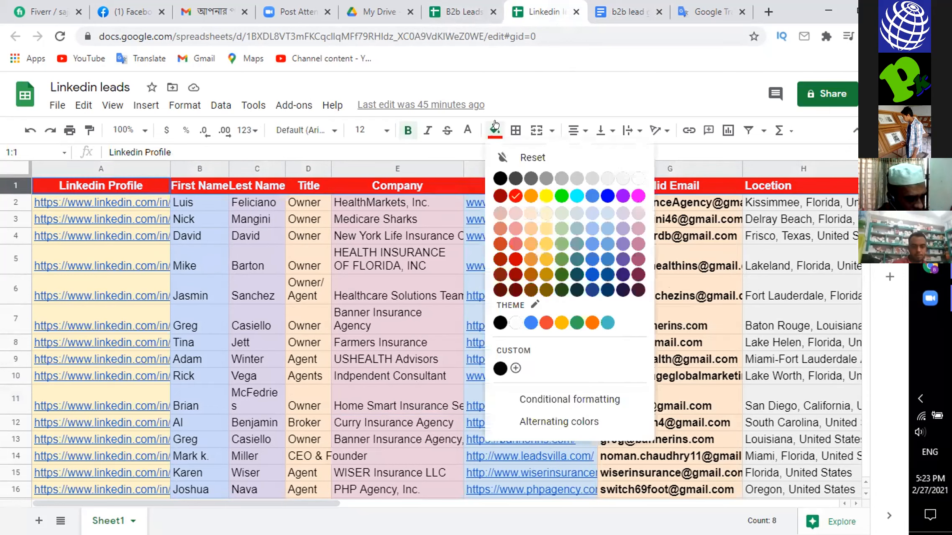
click(545, 193)
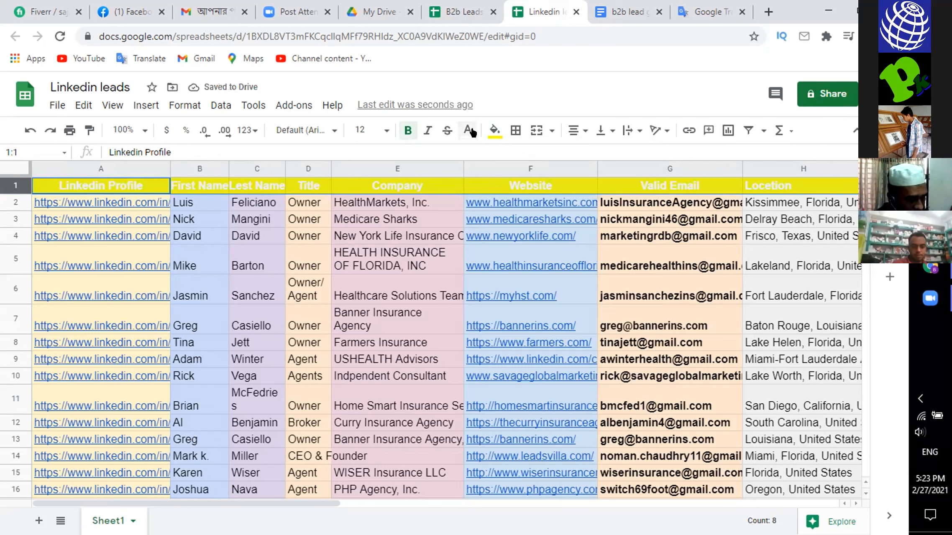
click(494, 130)
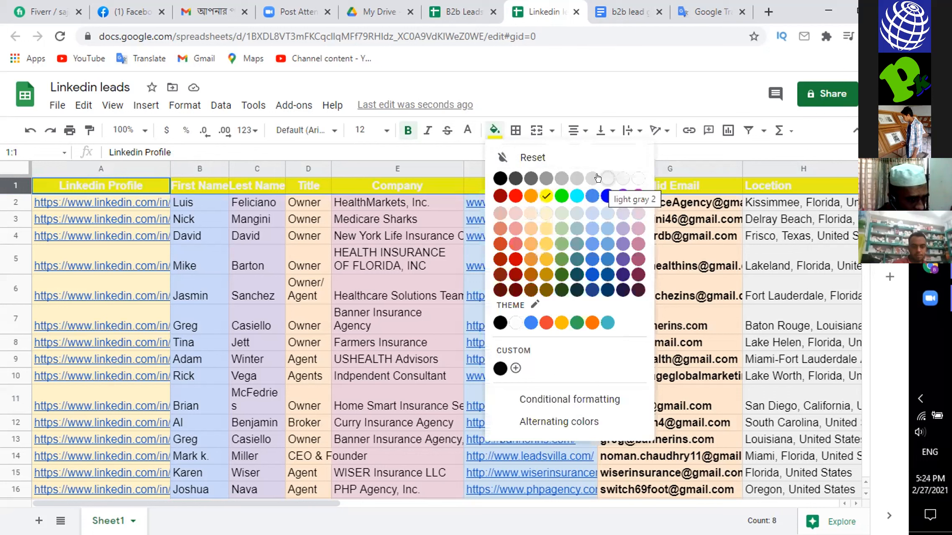
click(542, 178)
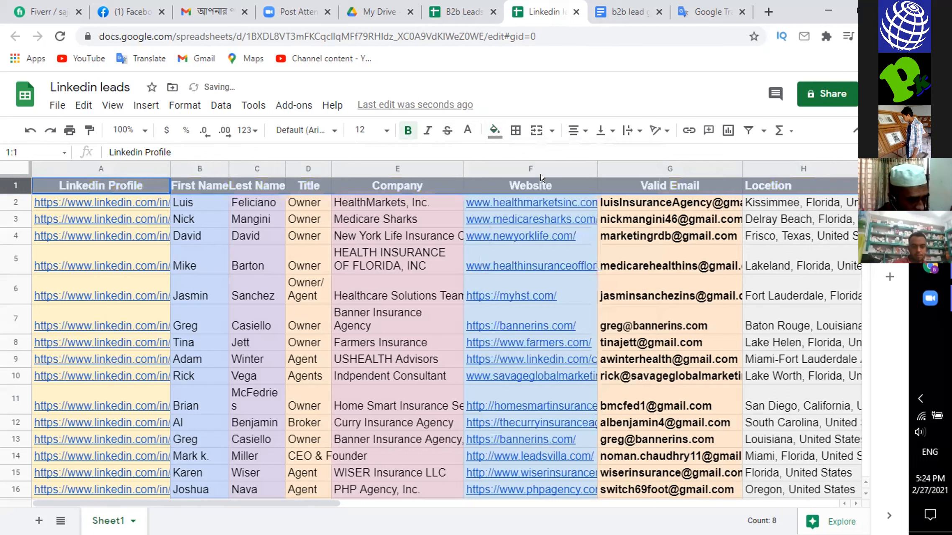
- Give the header row a light grey fill and change its text colour to black
click(492, 131)
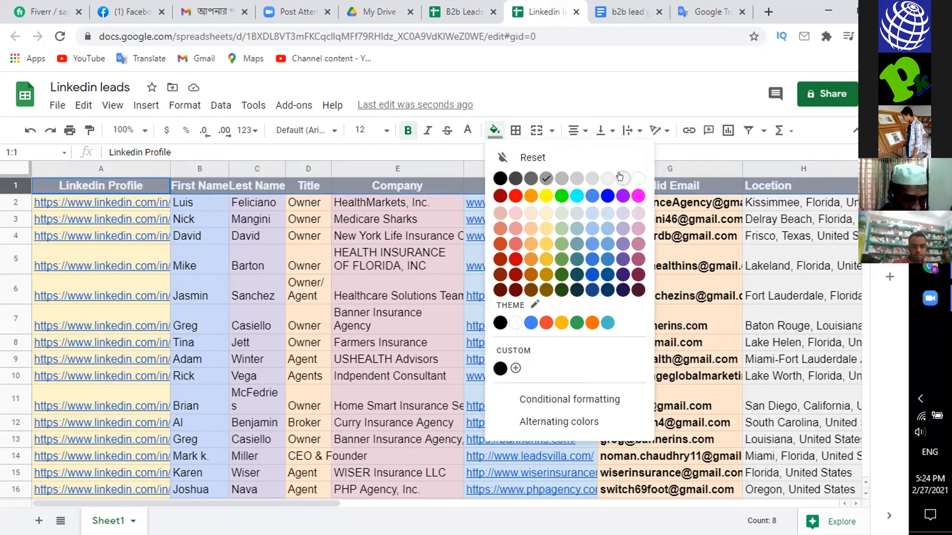
click(590, 178)
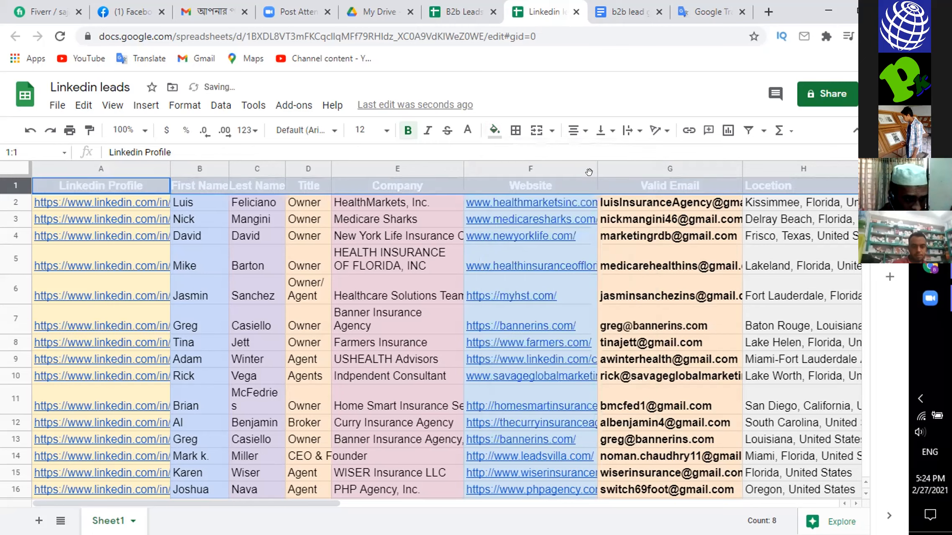
click(467, 130)
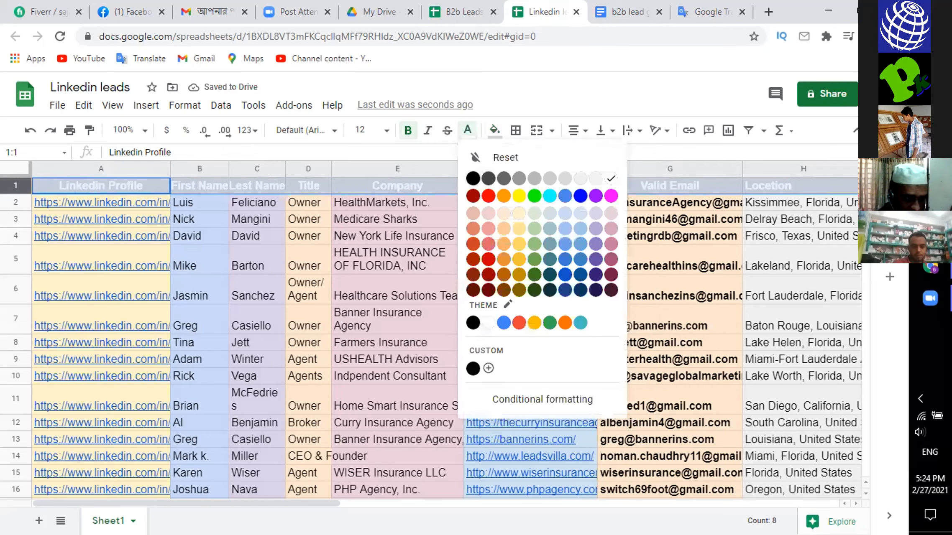
click(467, 166)
click(432, 232)
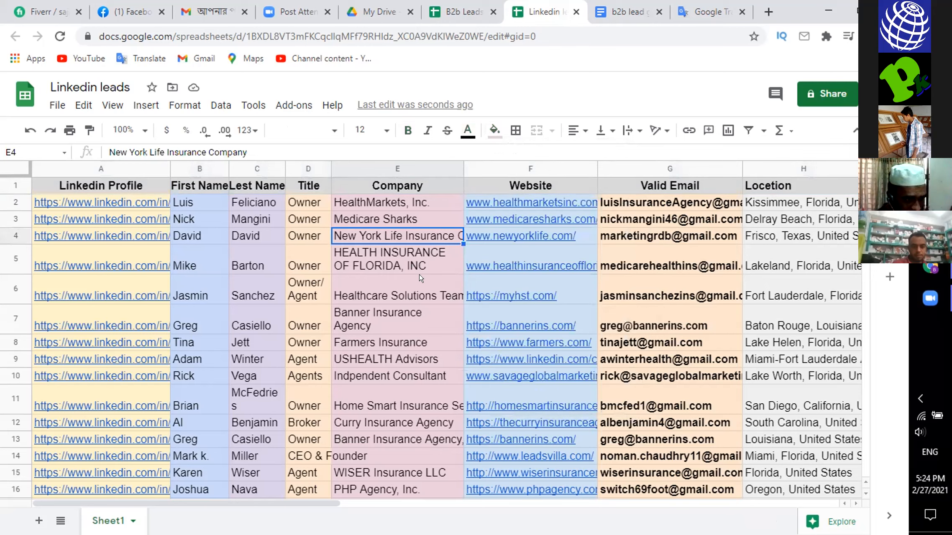
click(385, 323)
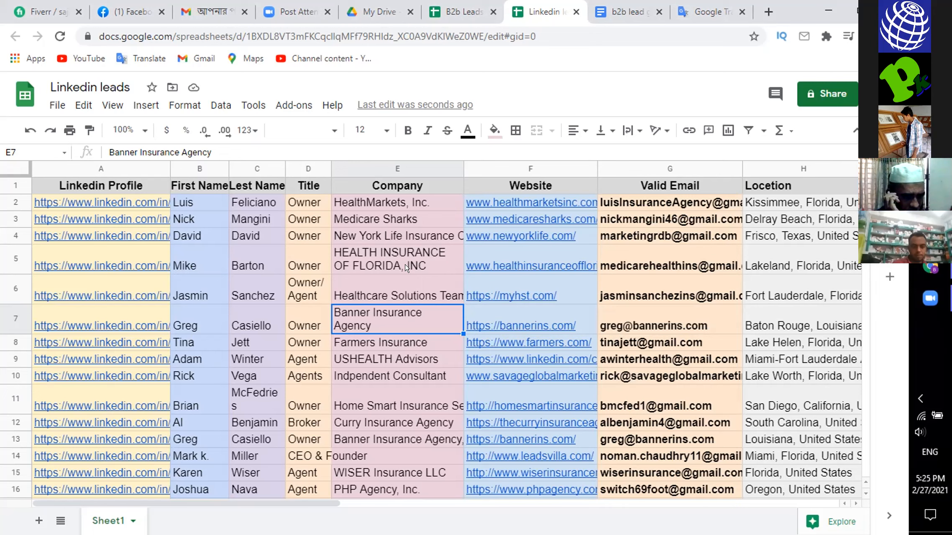
- Select the range A1:I16 and apply black borders around all of its cells
click(33, 179)
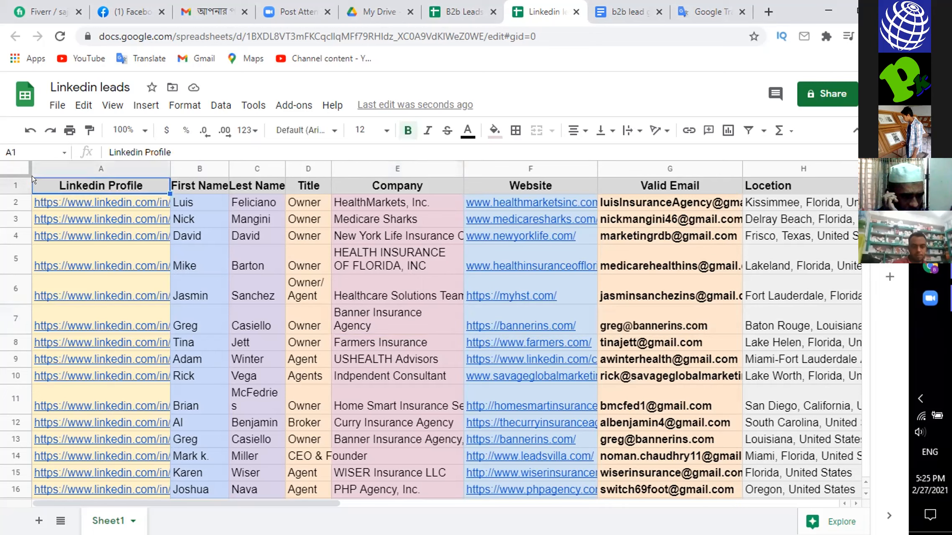
mouse_move(33, 179)
mouse_down()
mouse_move(120, 231)
mouse_move(429, 362)
mouse_move(655, 440)
mouse_move(786, 455)
mouse_move(846, 490)
mouse_up()
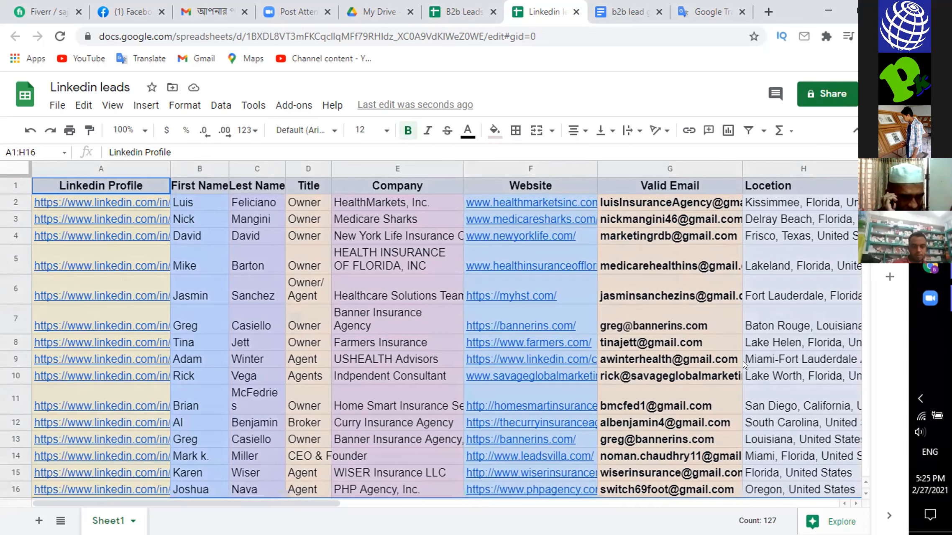
key(shift+Down)
key(shift+Down)
key(shift+Down)
key(shift+Down)
key(shift+Down)
key(shift+Down)
key(shift+Down)
key(shift+Down)
key(shift+Down)
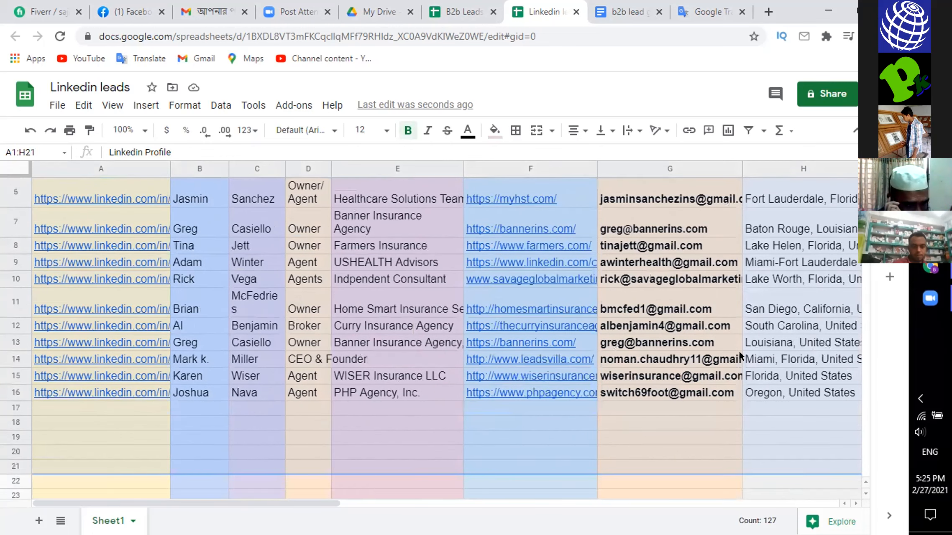
key(shift+Up)
key(shift+Up)
key(shift+Up)
key(shift+Up)
key(shift+Up)
key(shift+Up)
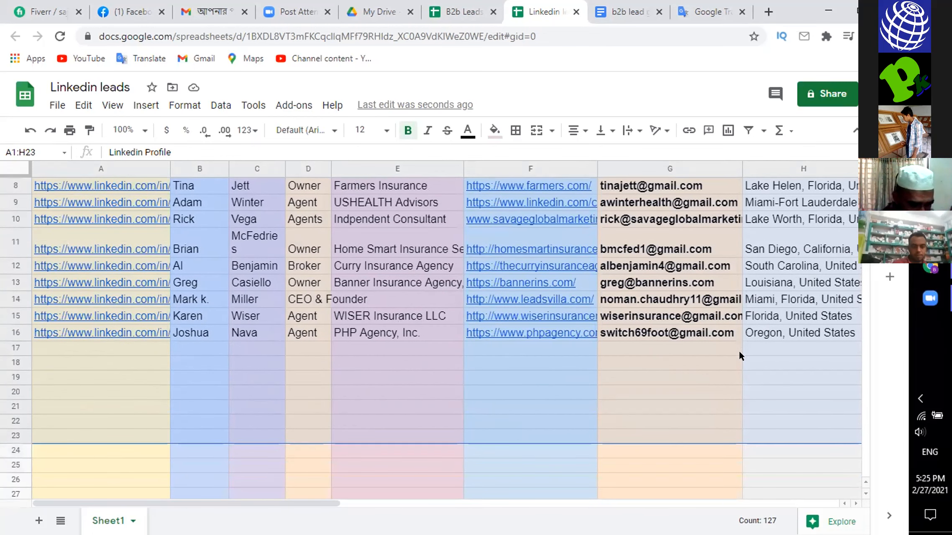
key(shift+Up)
key(shift+Up)
key(shift+Up)
key(shift+Up)
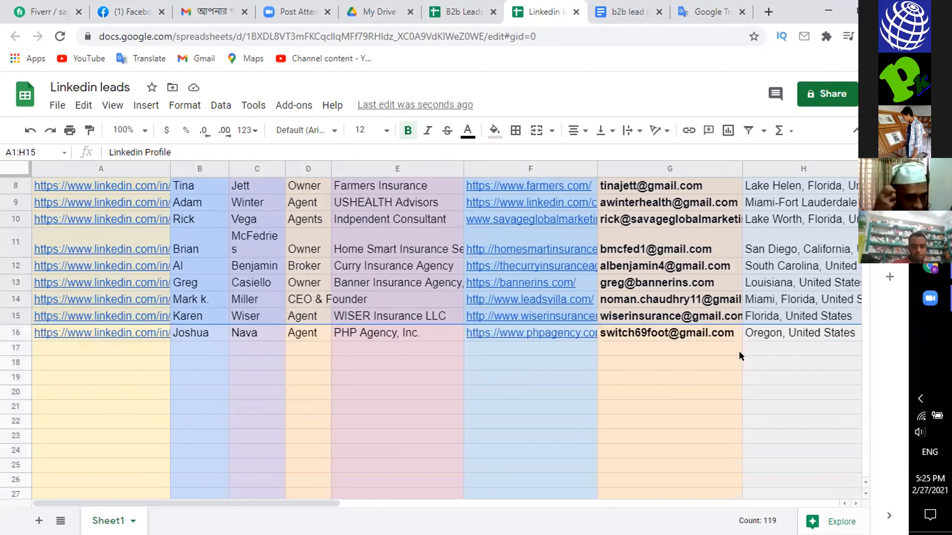
key(shift+Down)
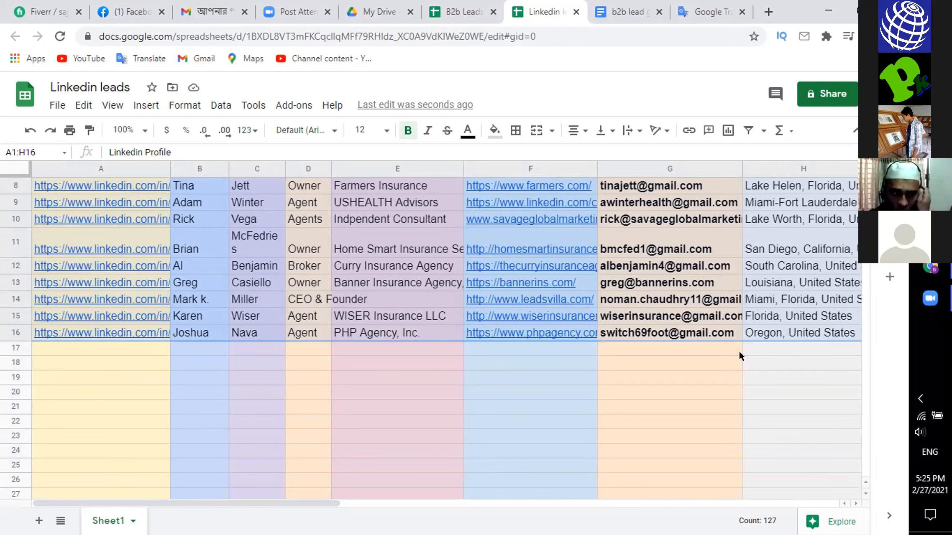
key(shift+Right)
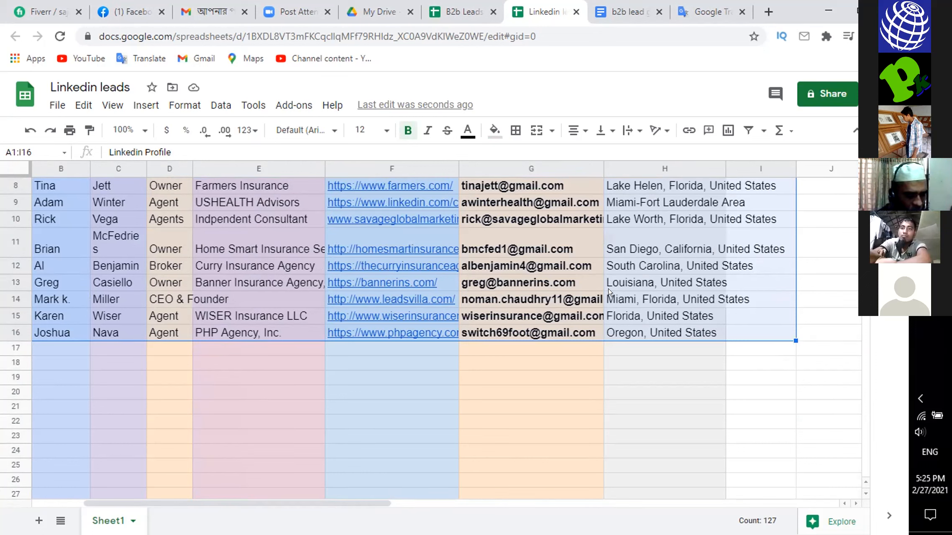
click(509, 132)
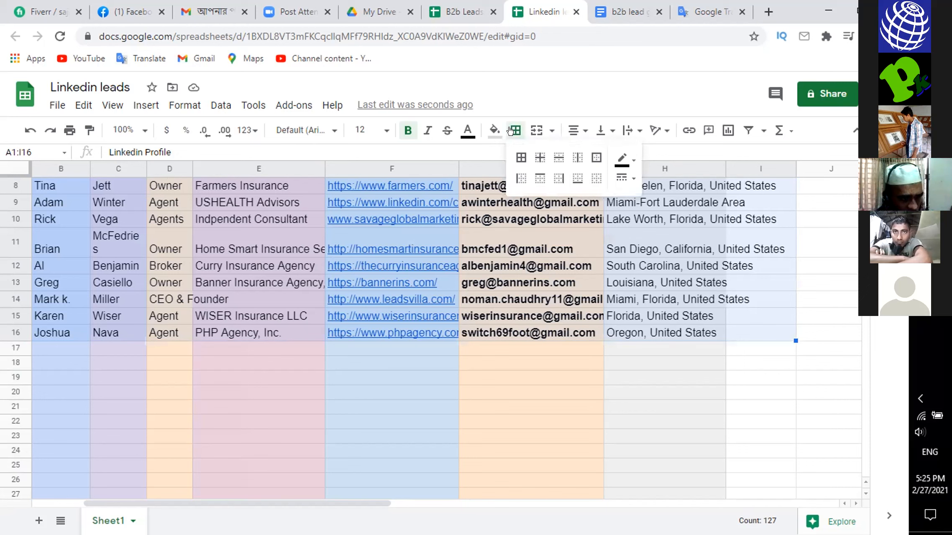
click(520, 157)
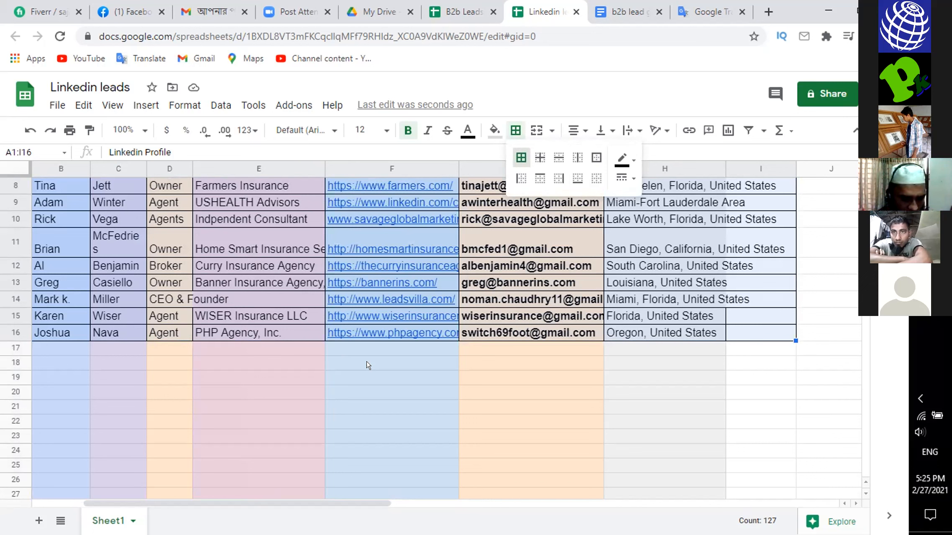
- Try red and light blue border colours on A1:I16 and set the borders back to black
click(622, 158)
click(643, 224)
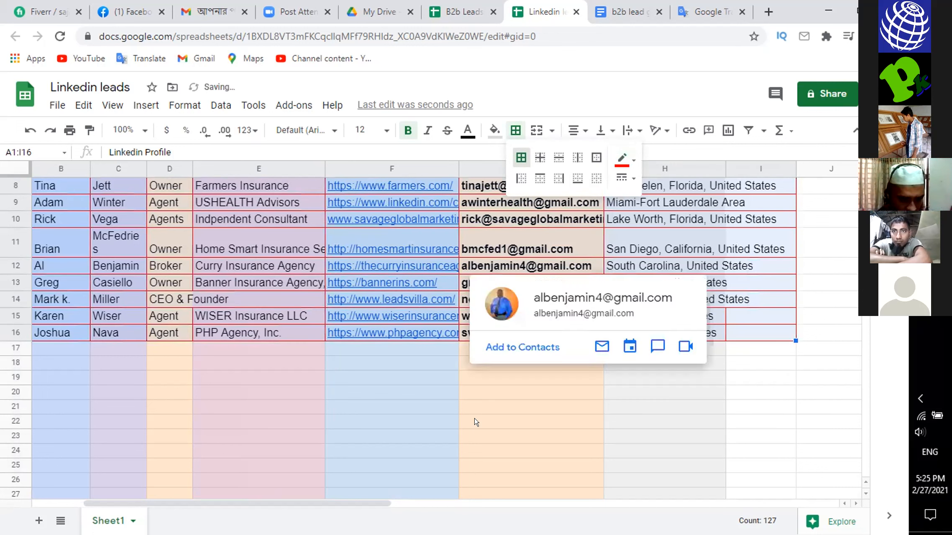
click(612, 157)
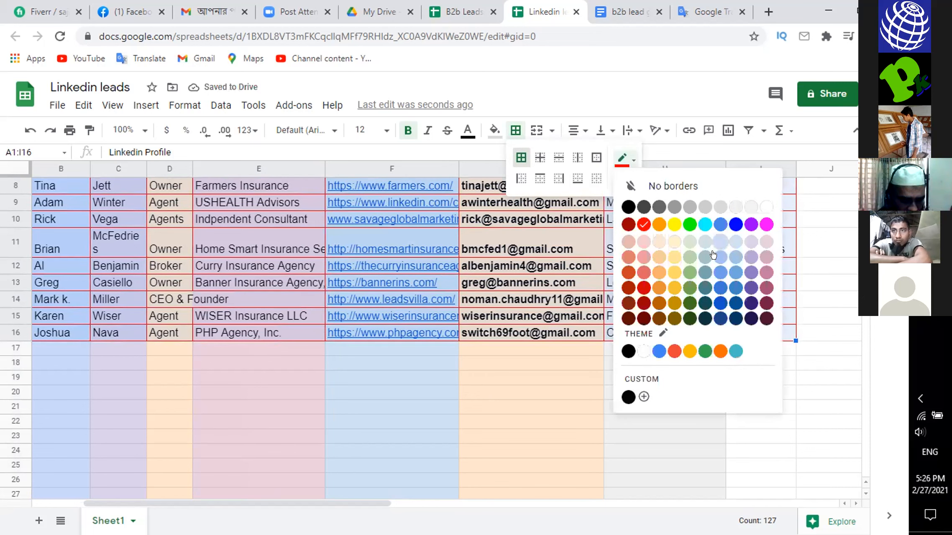
click(705, 262)
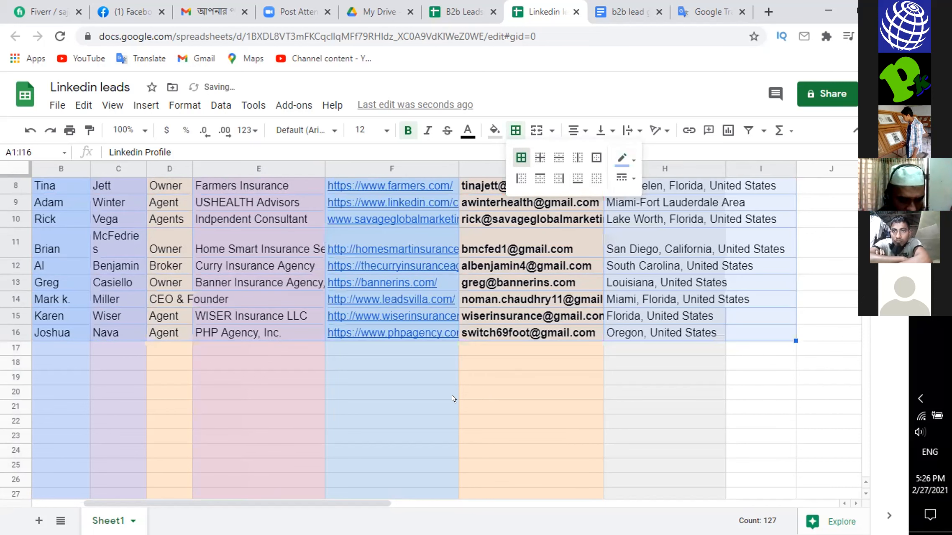
click(618, 158)
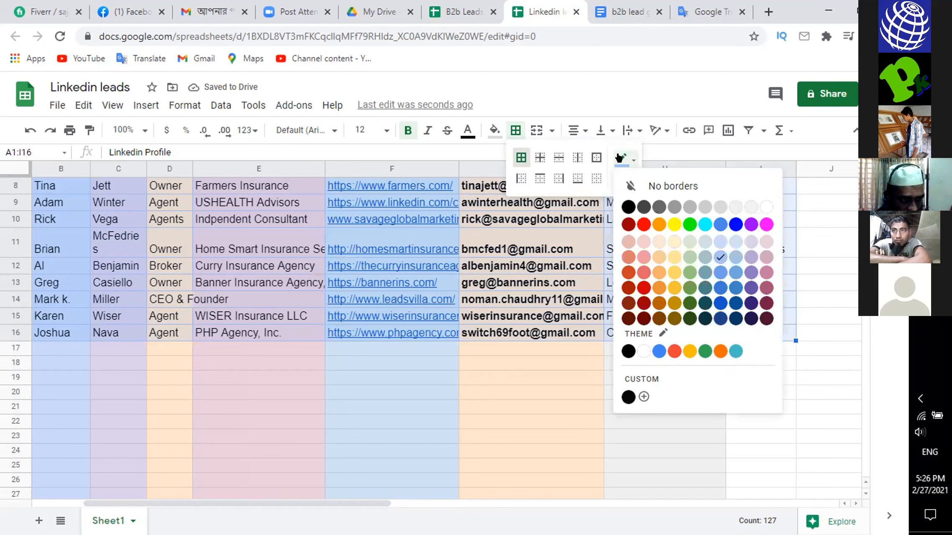
click(628, 206)
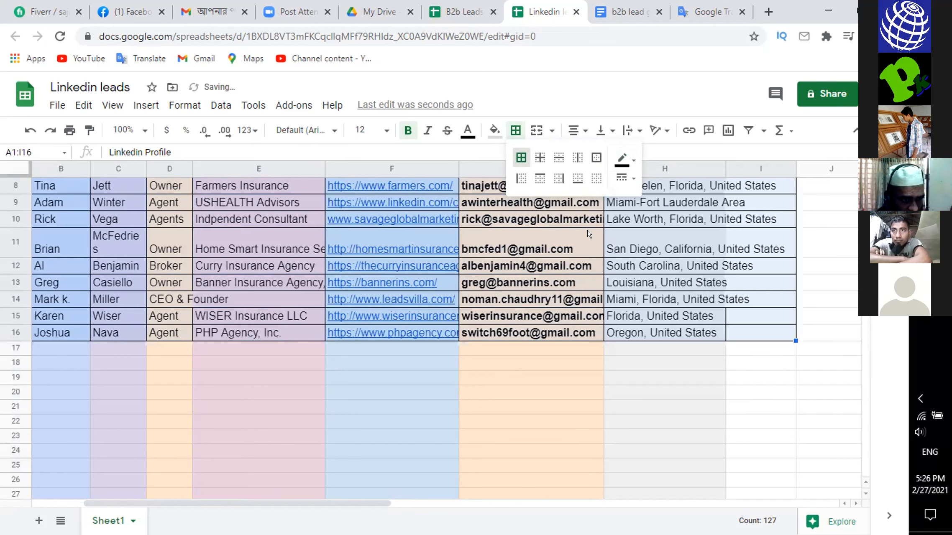
click(352, 388)
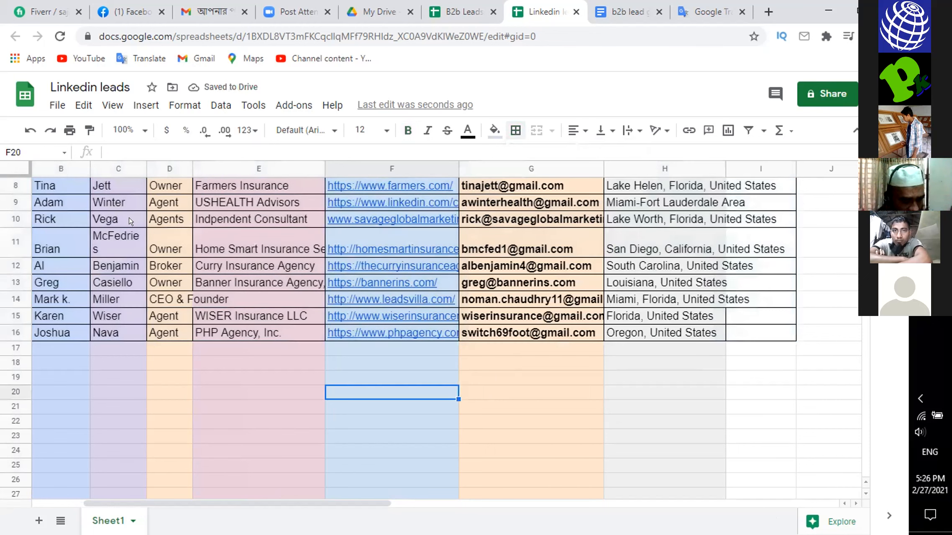
click(108, 168)
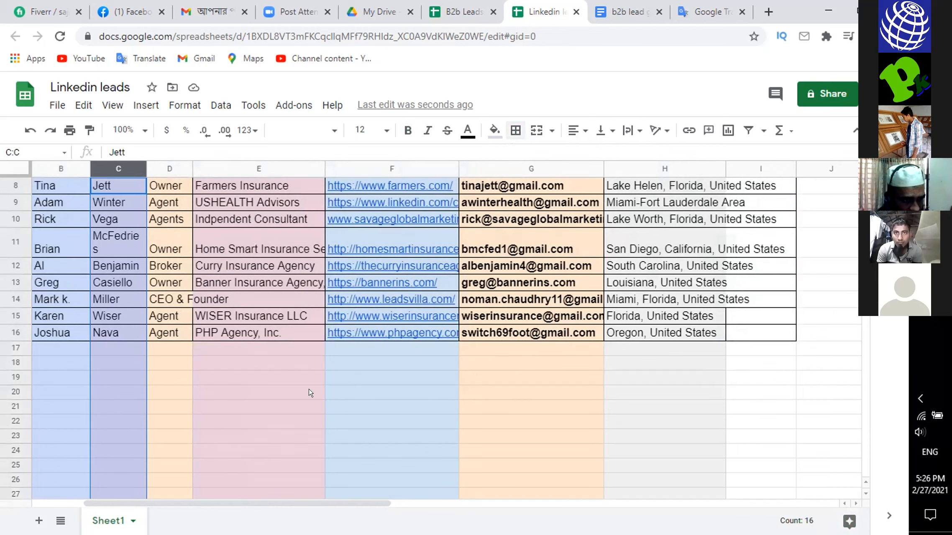
click(233, 376)
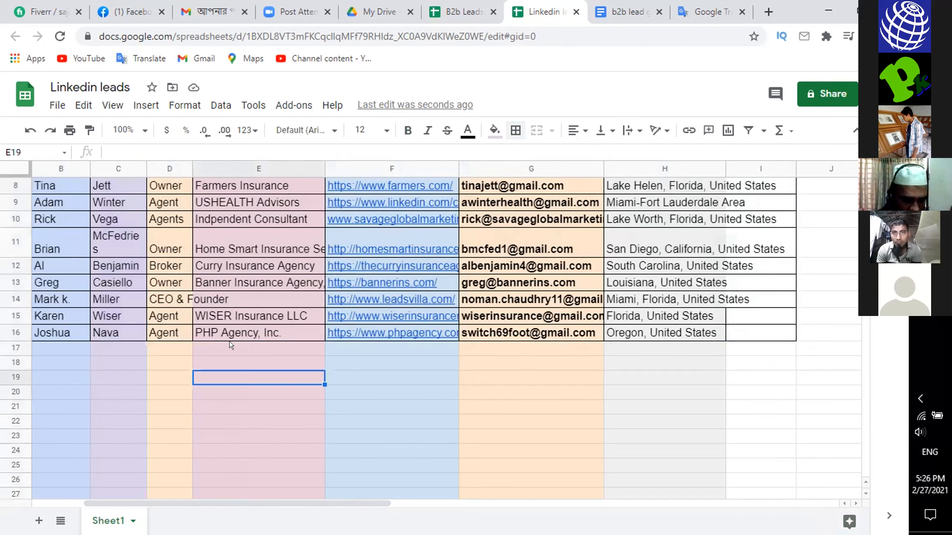
- Set the text wrapping of the whole Locetion column (H) to Clip
scroll(239, 343, up, 5)
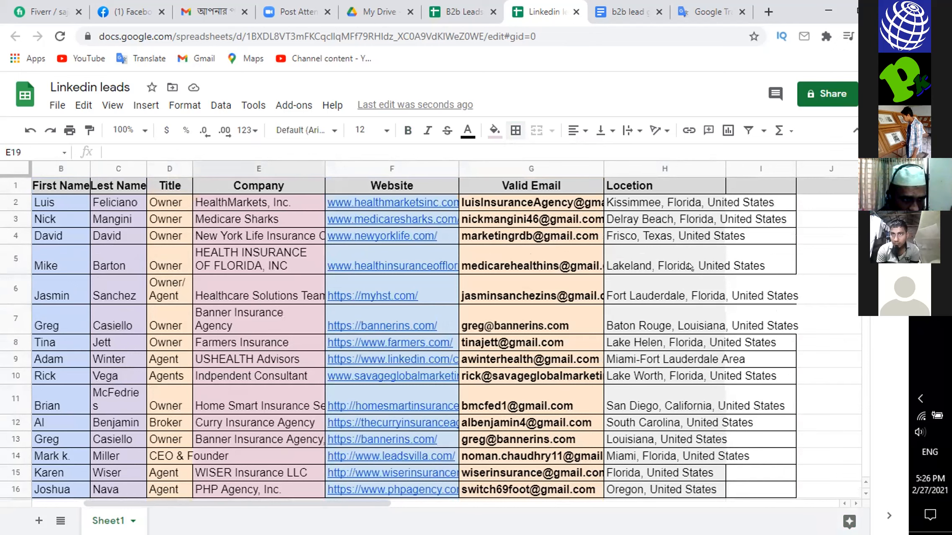
click(634, 162)
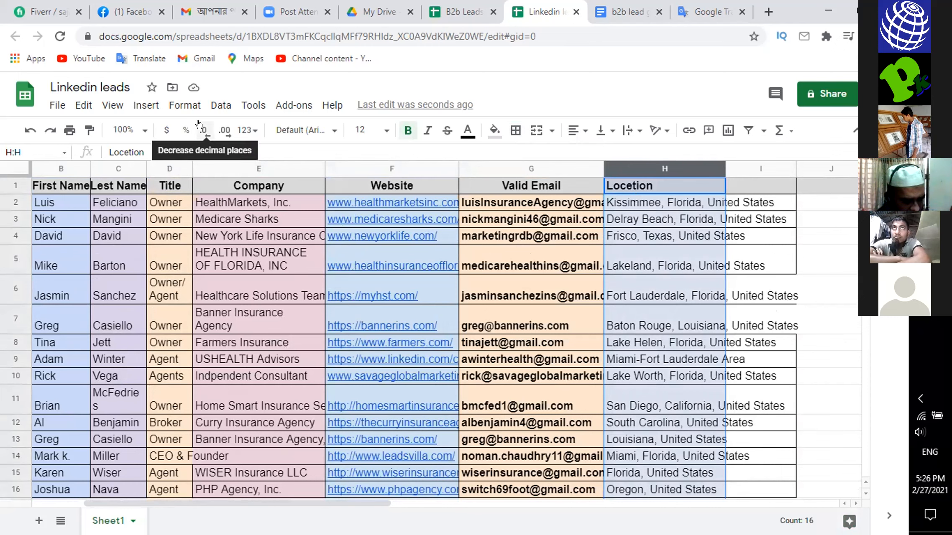
click(174, 101)
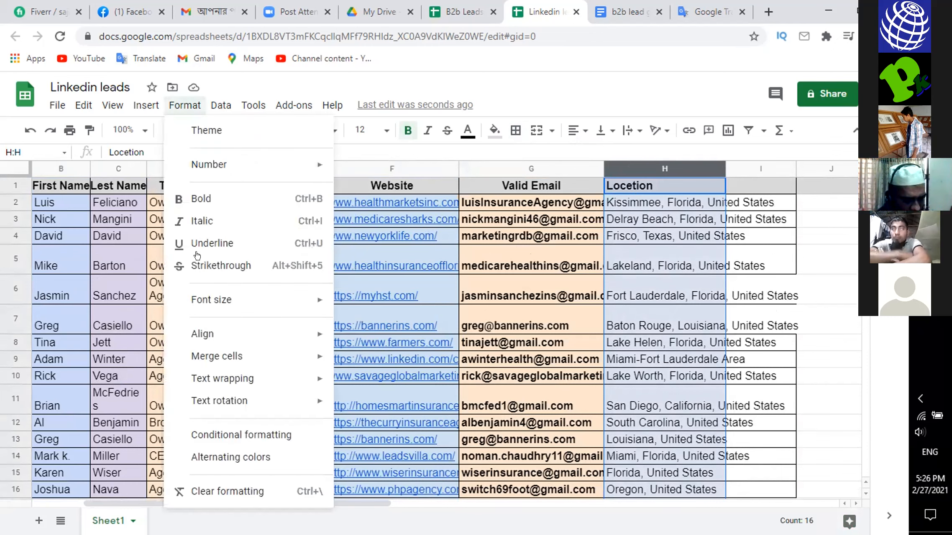
mouse_move(219, 375)
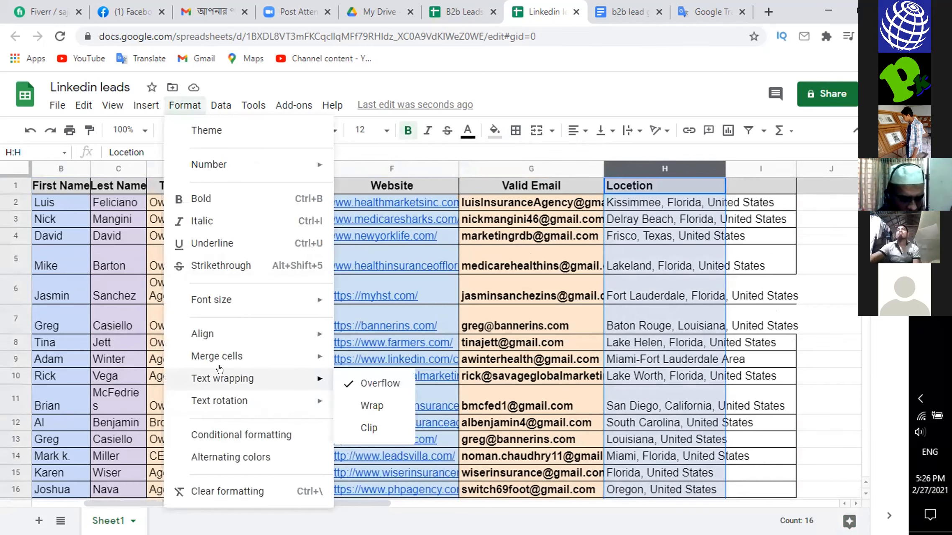
click(365, 426)
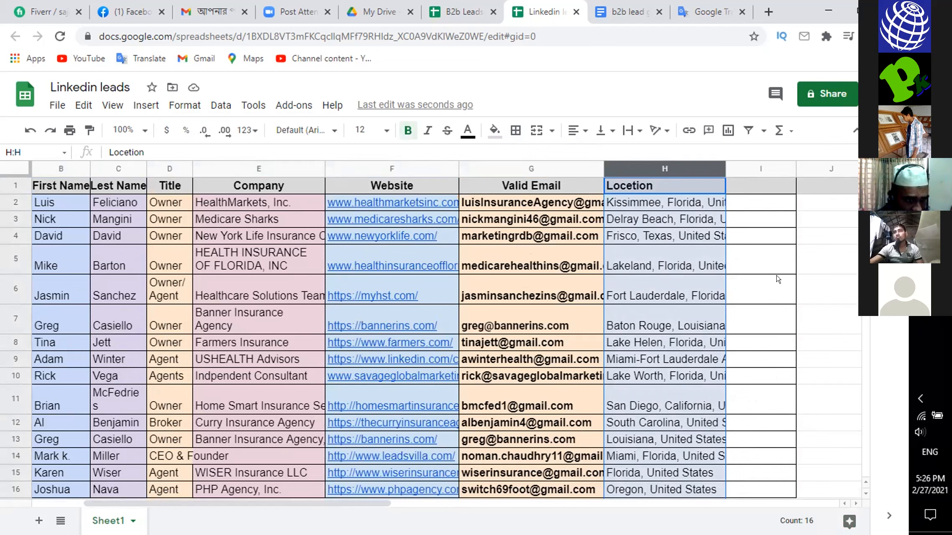
click(832, 321)
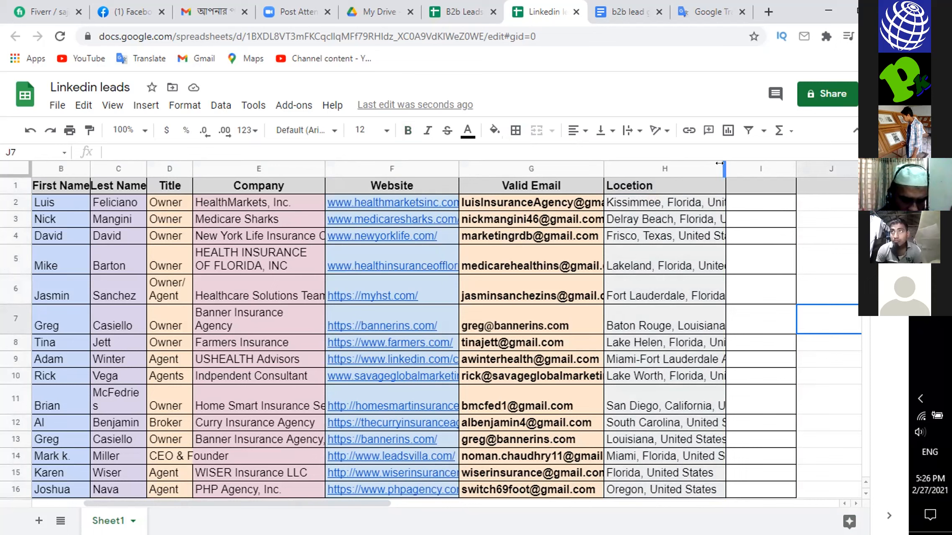
- Widen the Locetion column to show more of each address, and narrow it again to clip the text
drag(719, 163, 746, 175)
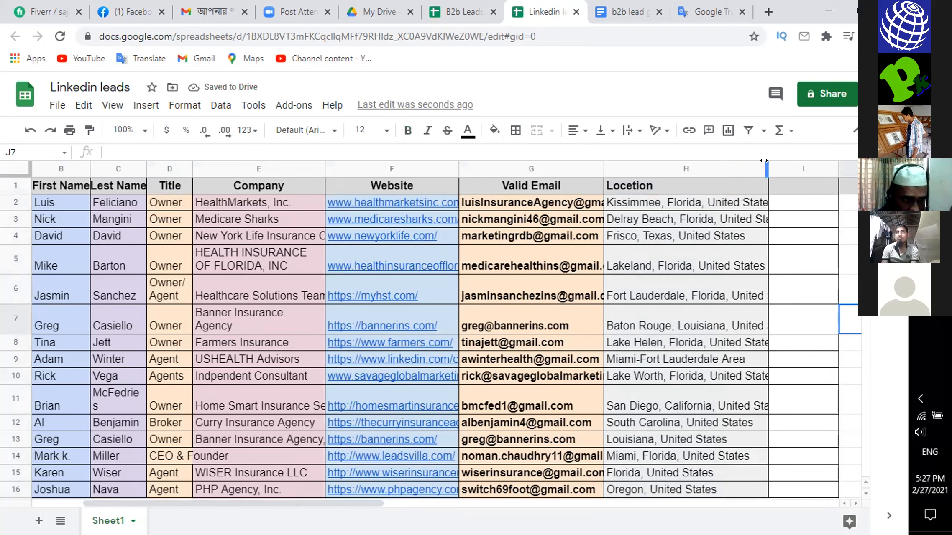
drag(776, 160, 786, 161)
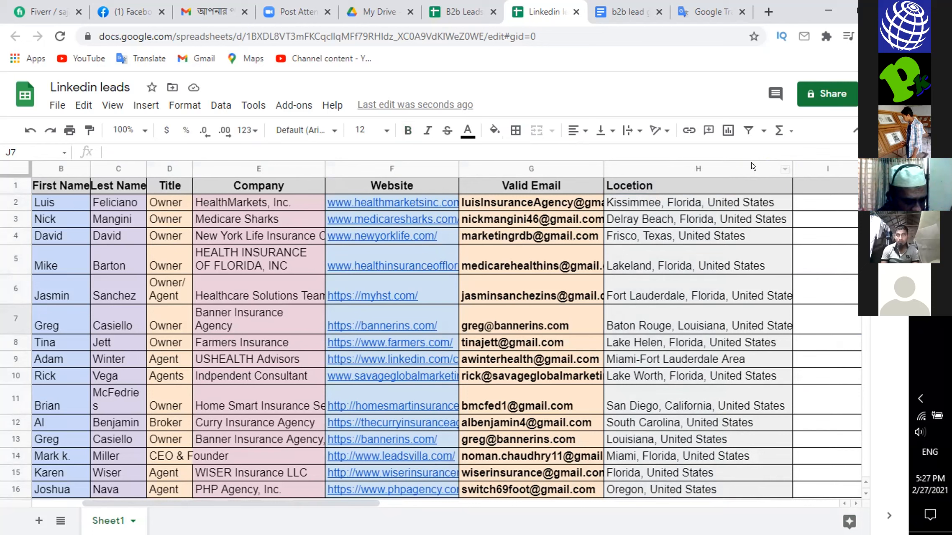
drag(775, 162, 733, 163)
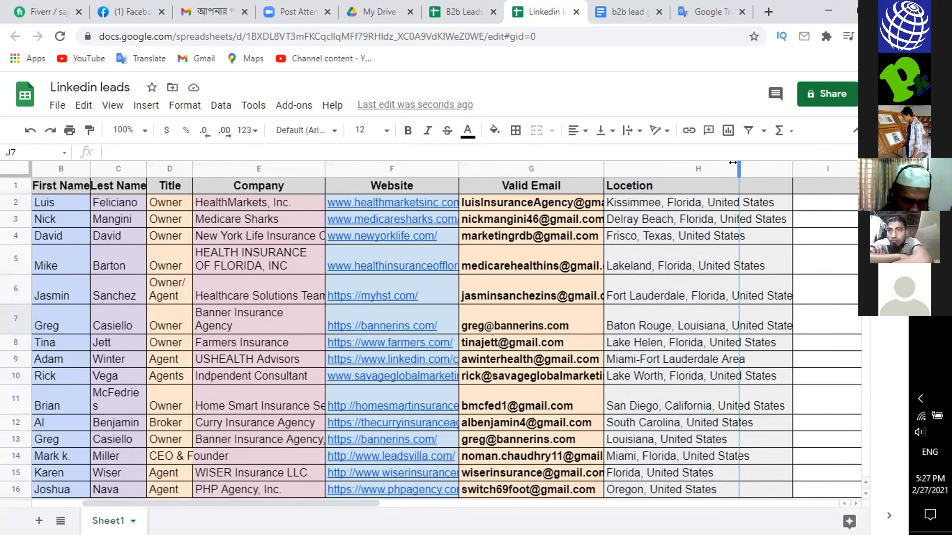
mouse_move(733, 162)
mouse_down()
mouse_move(748, 162)
mouse_move(729, 163)
mouse_up()
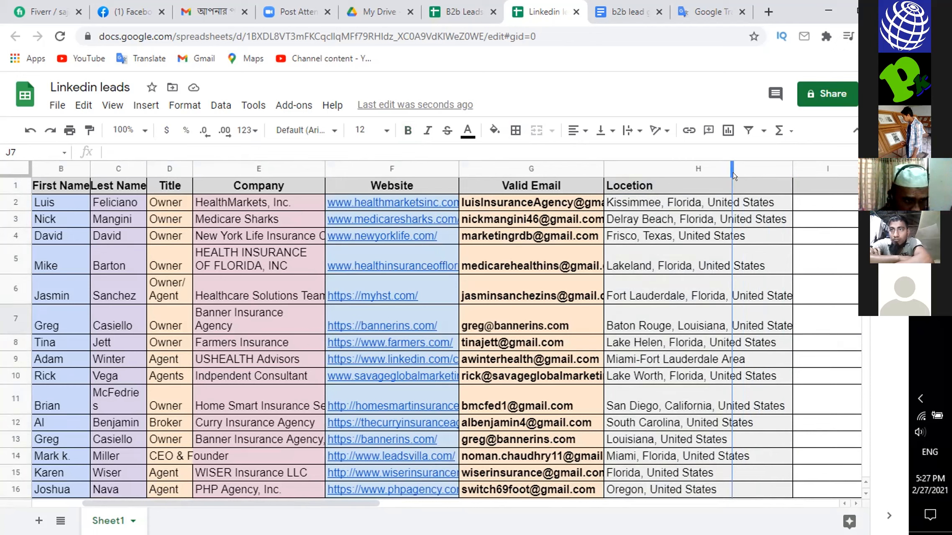
drag(732, 175, 734, 177)
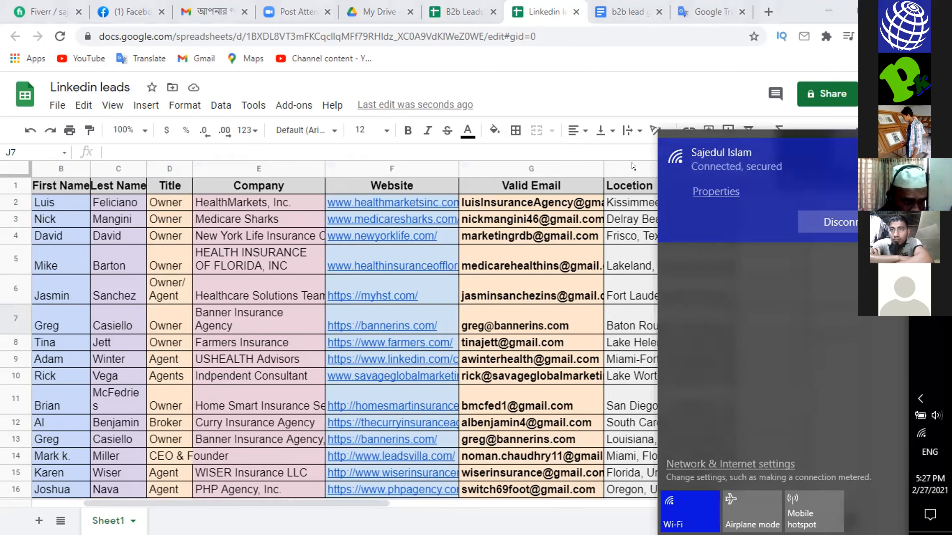
- Set the text wrapping of the whole Locetion column (H) to Wrap and check the wrapped addresses down to the last row
click(632, 166)
click(632, 168)
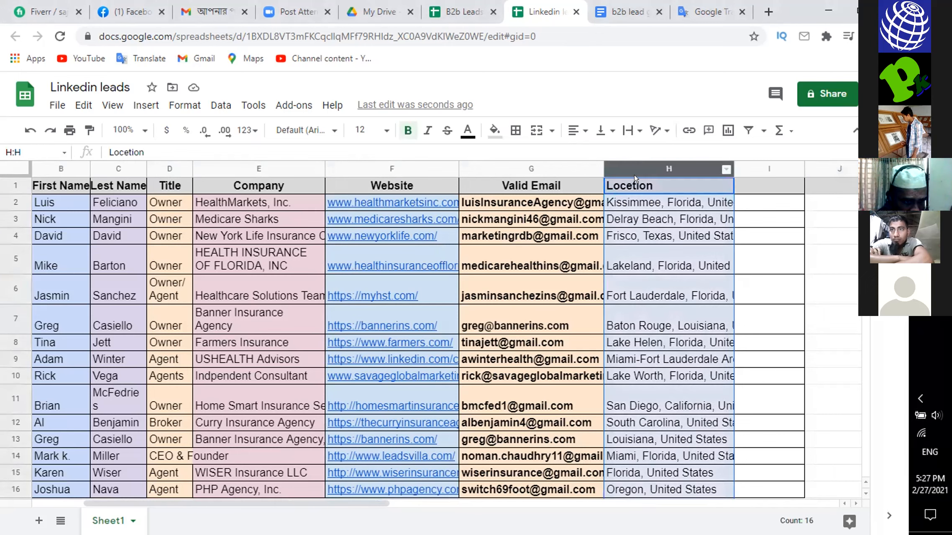
click(184, 104)
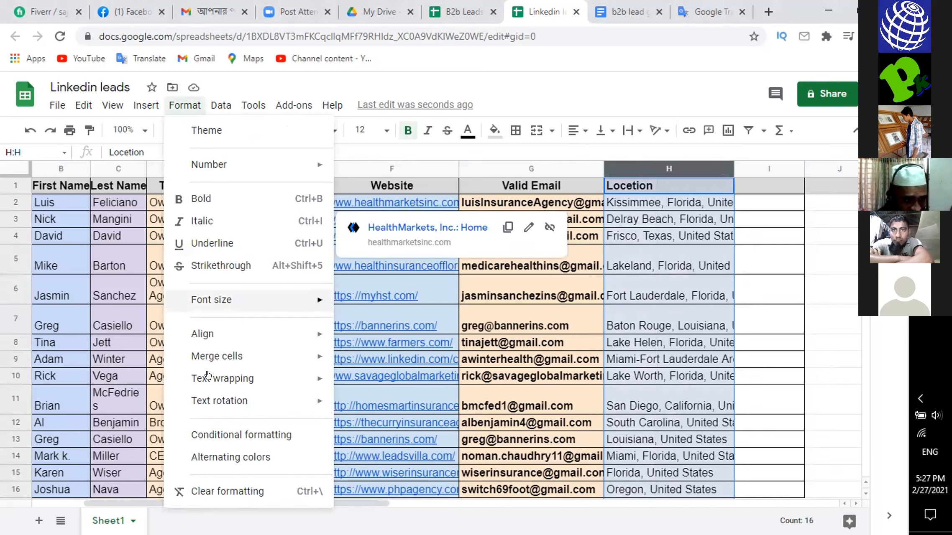
mouse_move(208, 376)
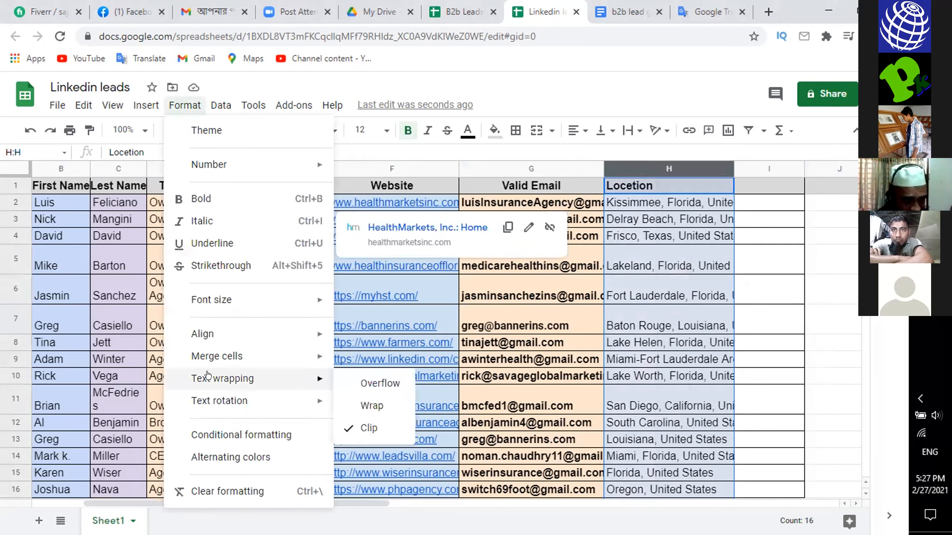
click(363, 403)
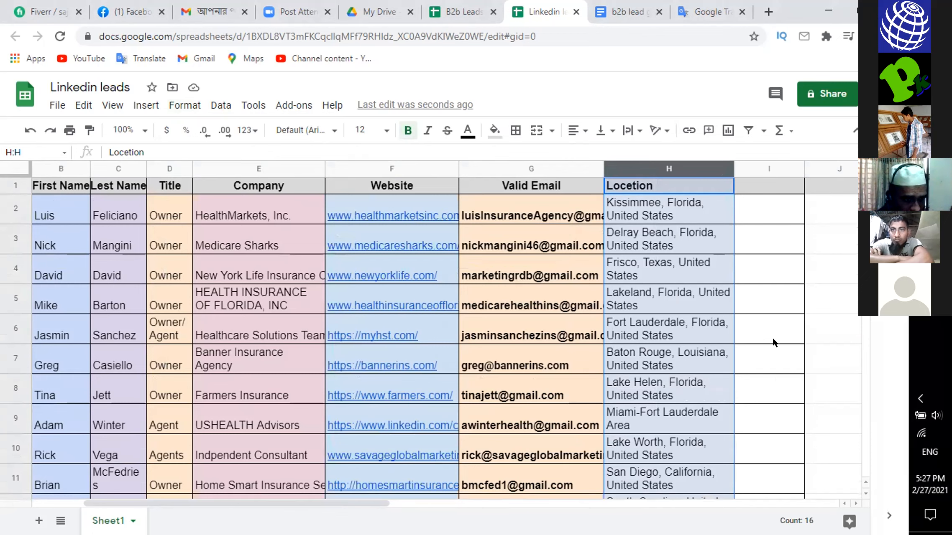
scroll(772, 336, down, 3)
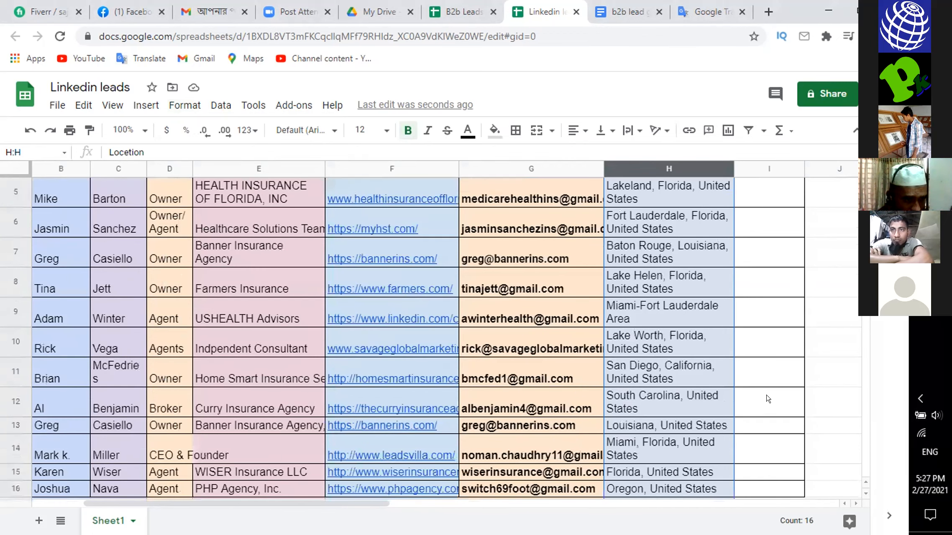
click(830, 404)
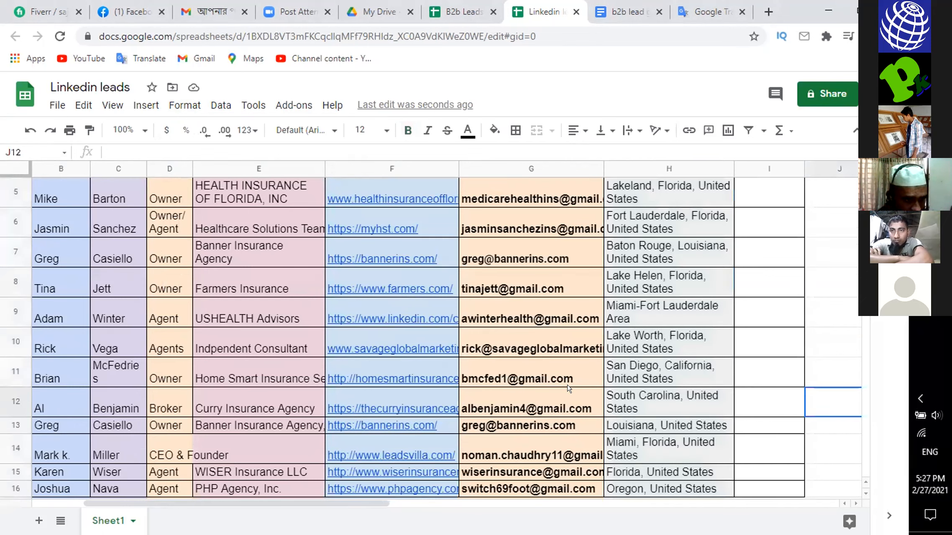
mouse_move(569, 388)
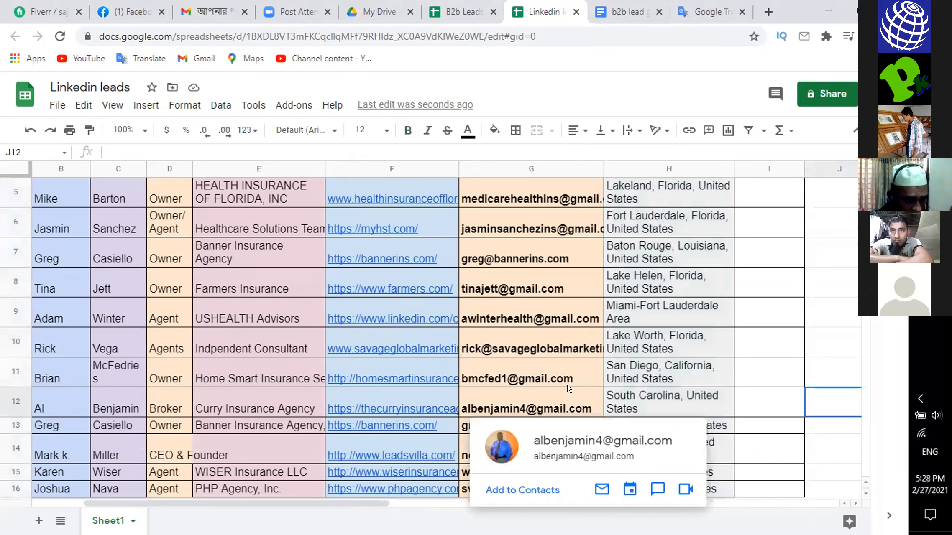
mouse_move(374, 323)
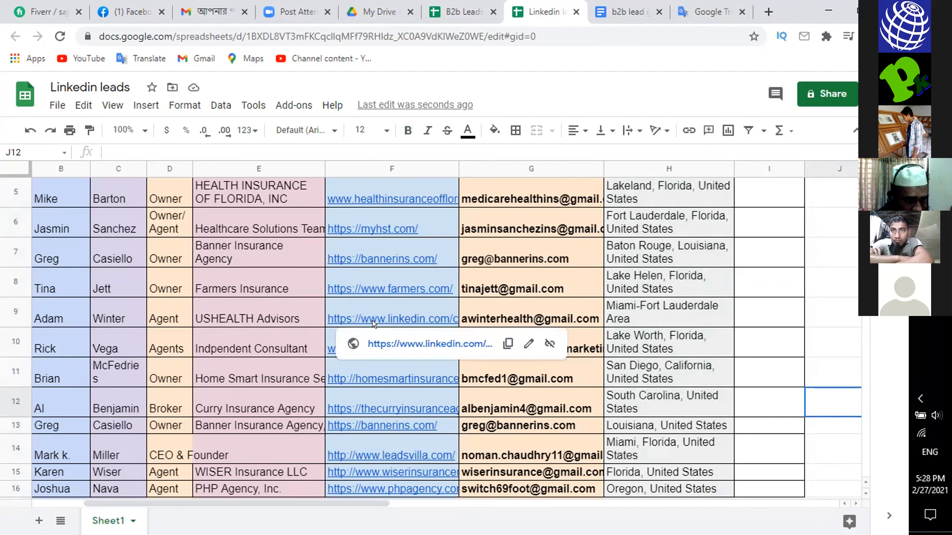
scroll(466, 312, up, 2)
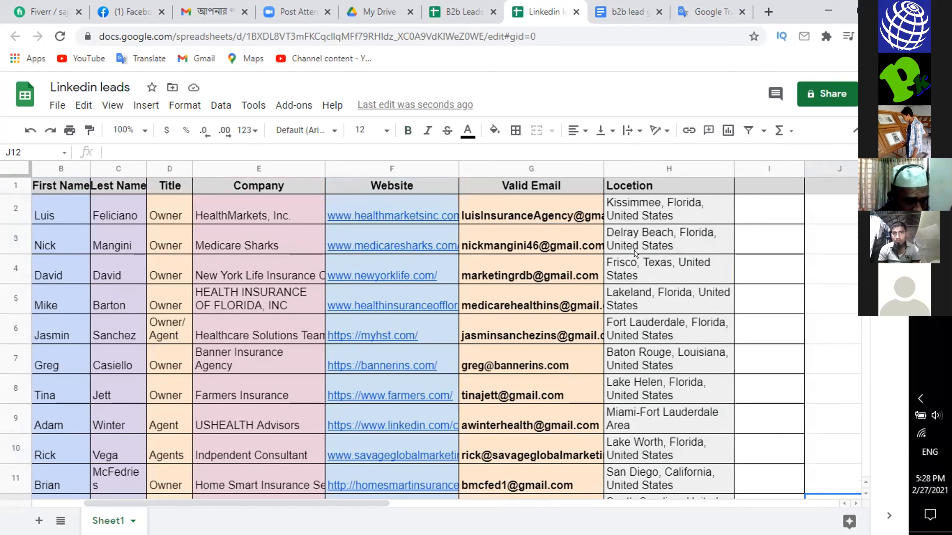
- Center the Locetion header in cell H1 horizontally
click(629, 185)
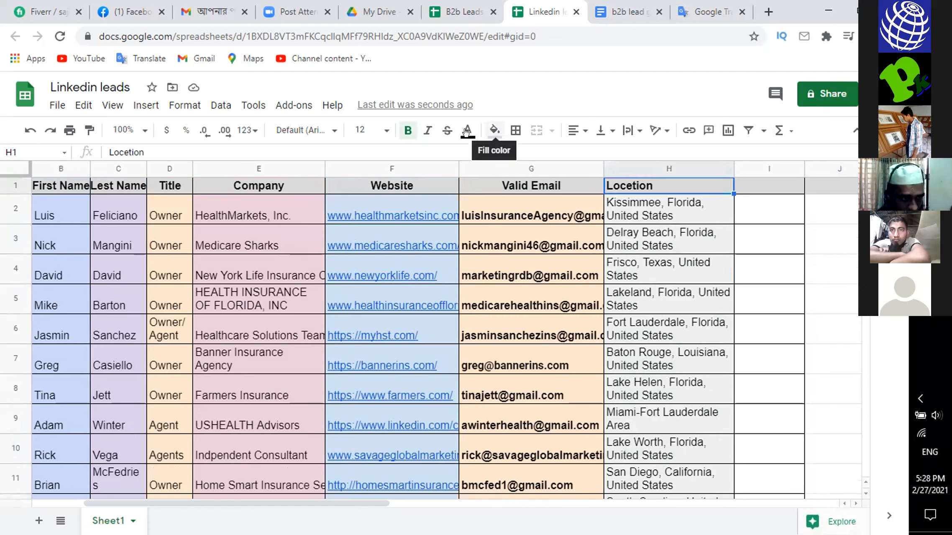
click(566, 130)
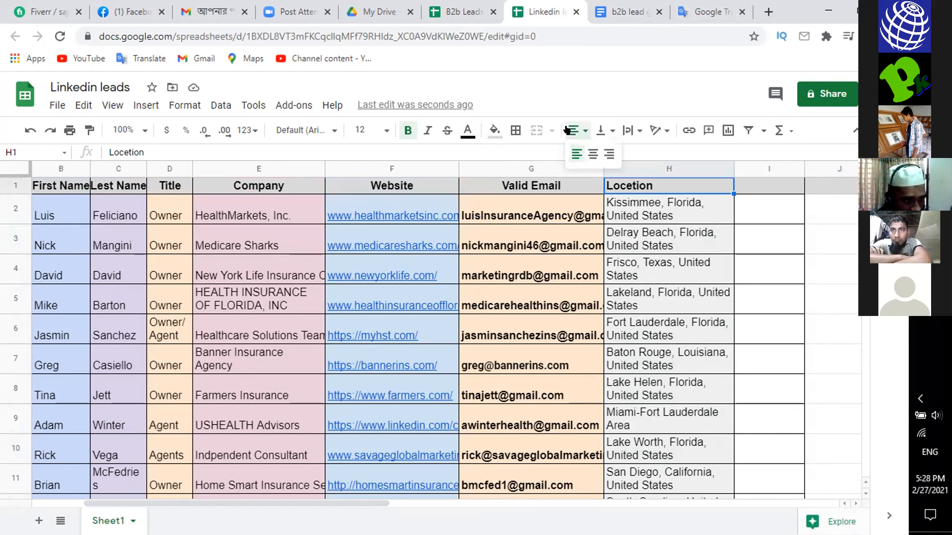
click(591, 154)
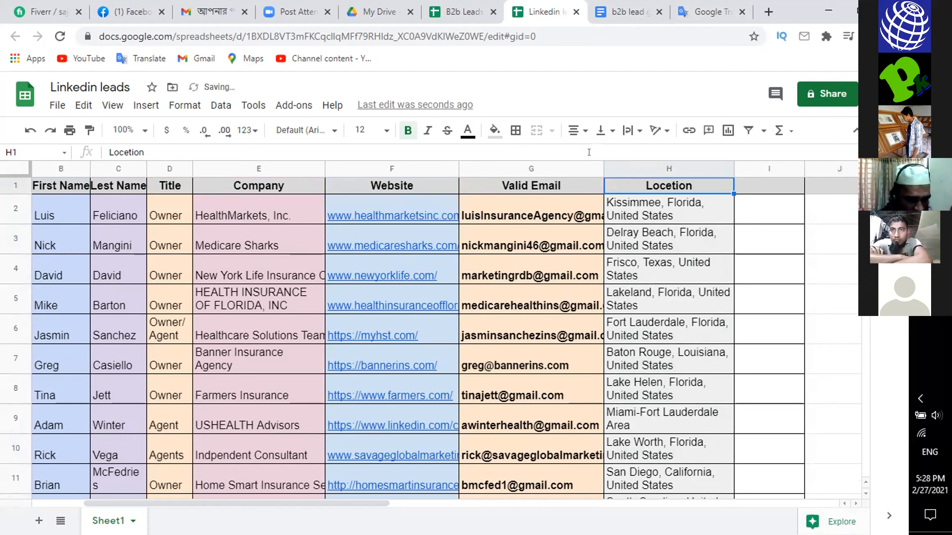
click(755, 268)
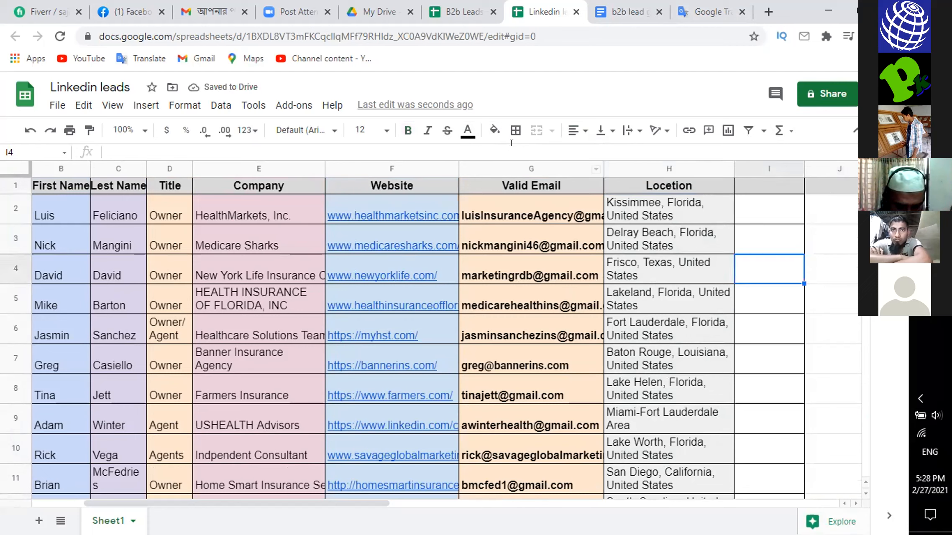
- Switch to the B2b Leads Generation work Report spreadsheet and left-align the whole Web Site column (D)
click(451, 12)
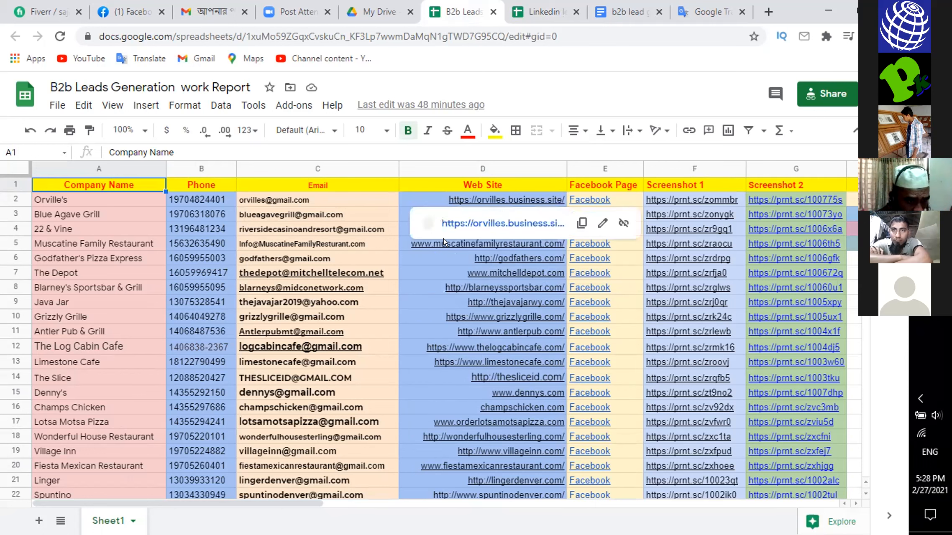
click(420, 164)
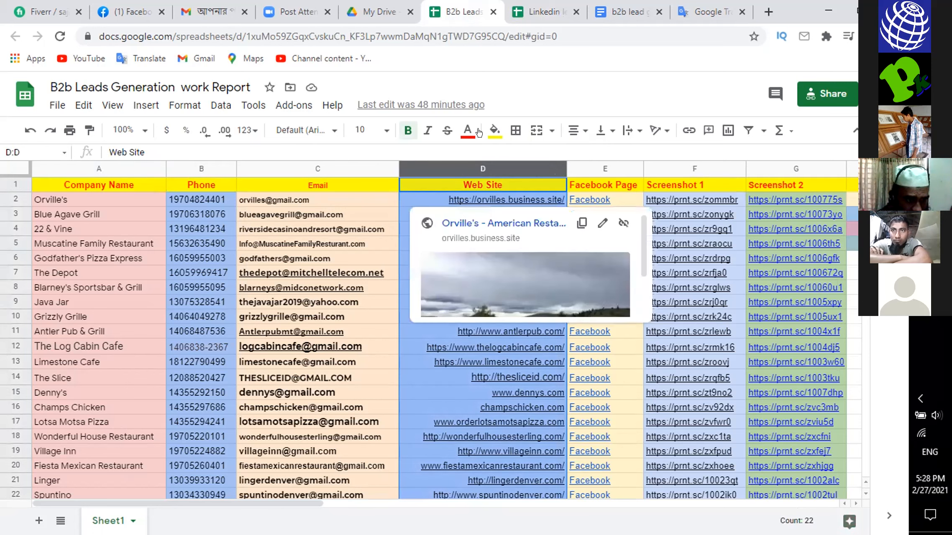
click(568, 126)
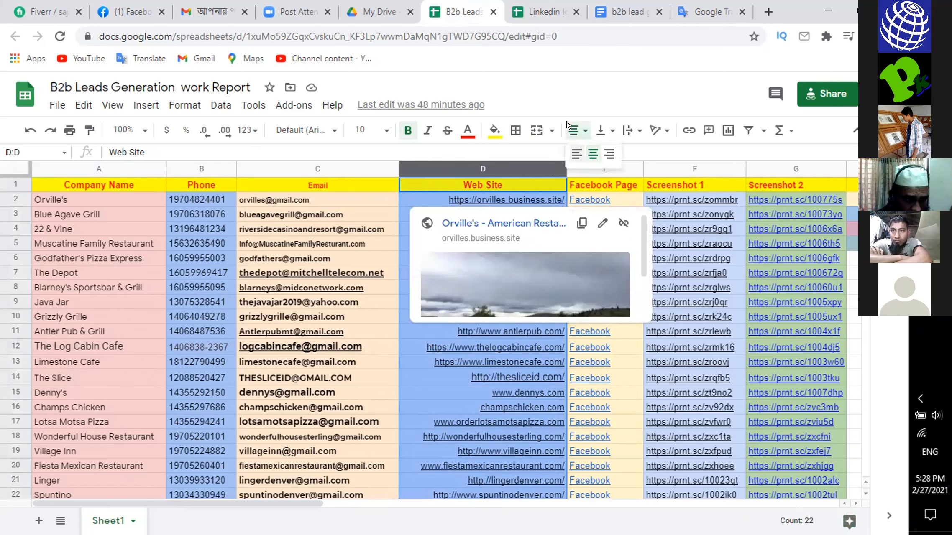
click(570, 152)
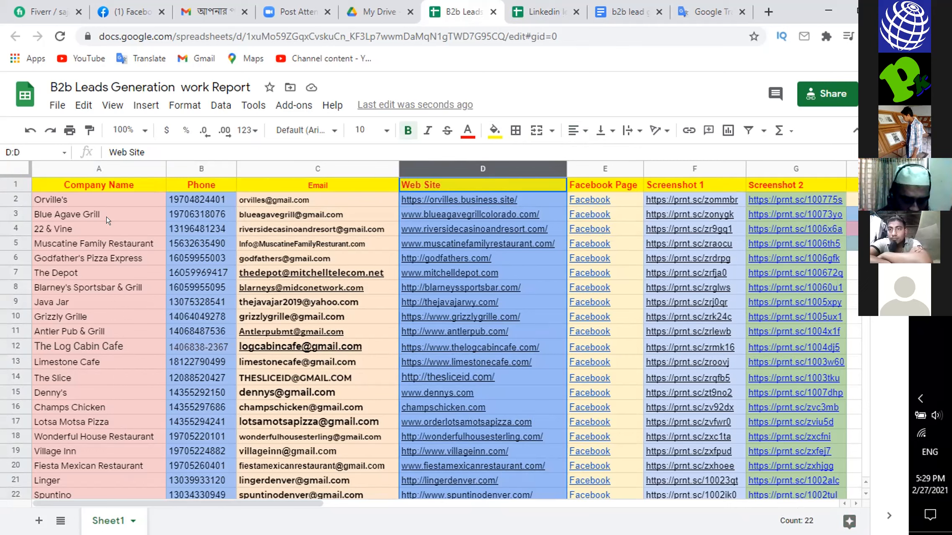
- Give the header cells A1:G1 a light grey fill and black text
click(41, 179)
shift+click(276, 191)
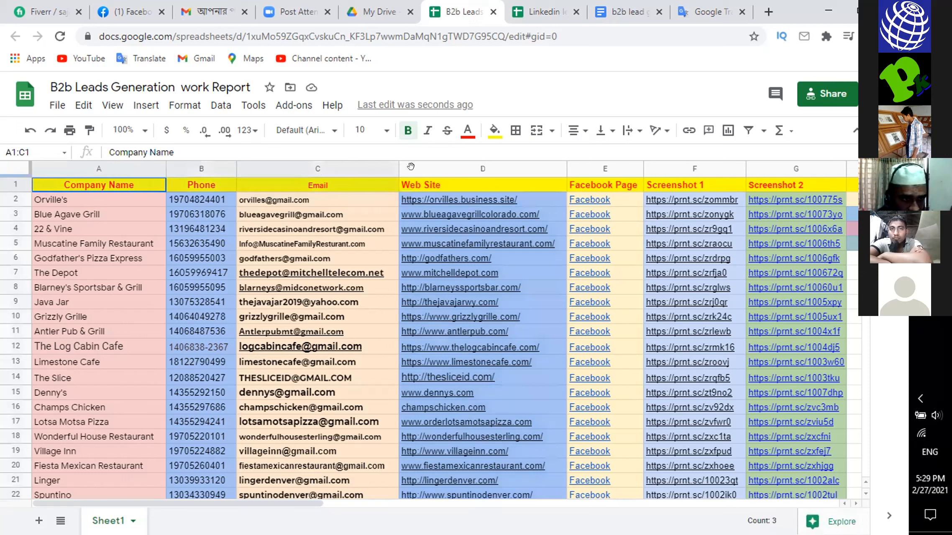
shift+click(818, 189)
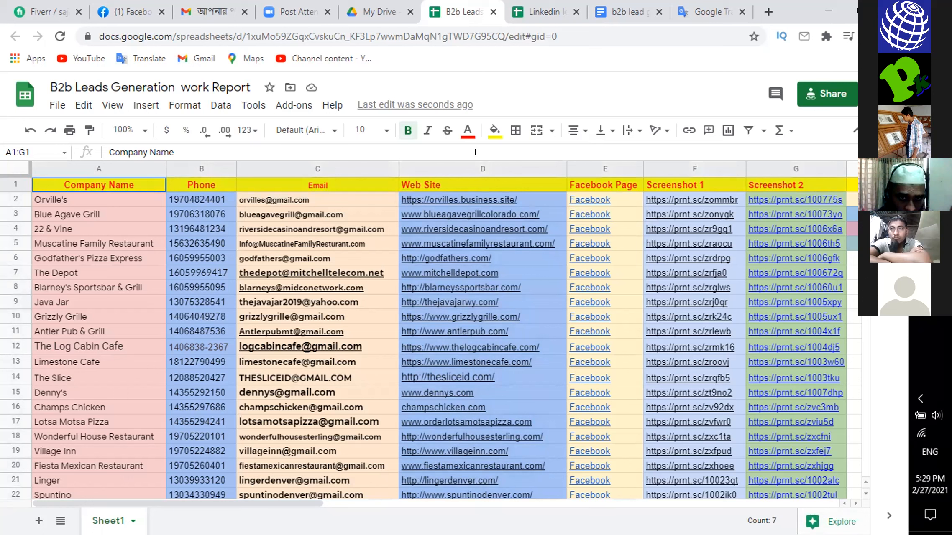
click(489, 132)
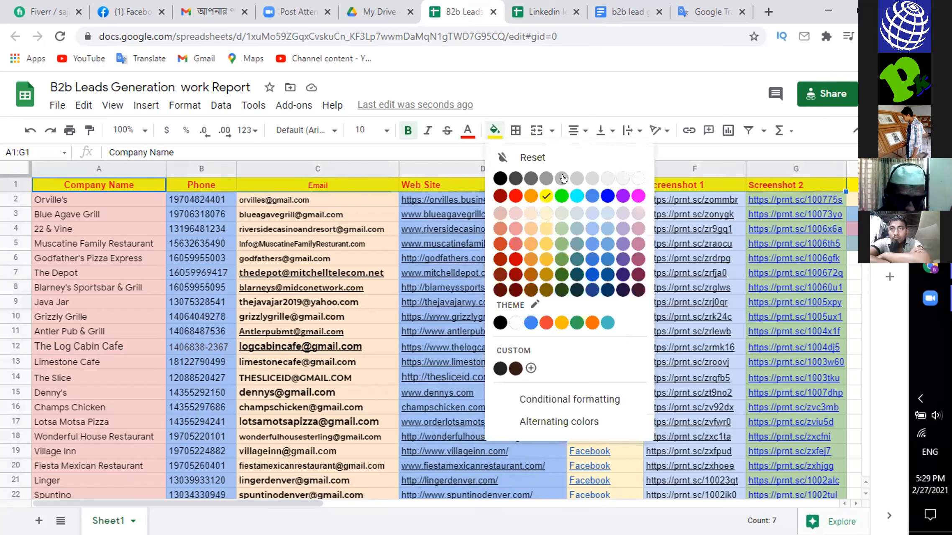
click(592, 178)
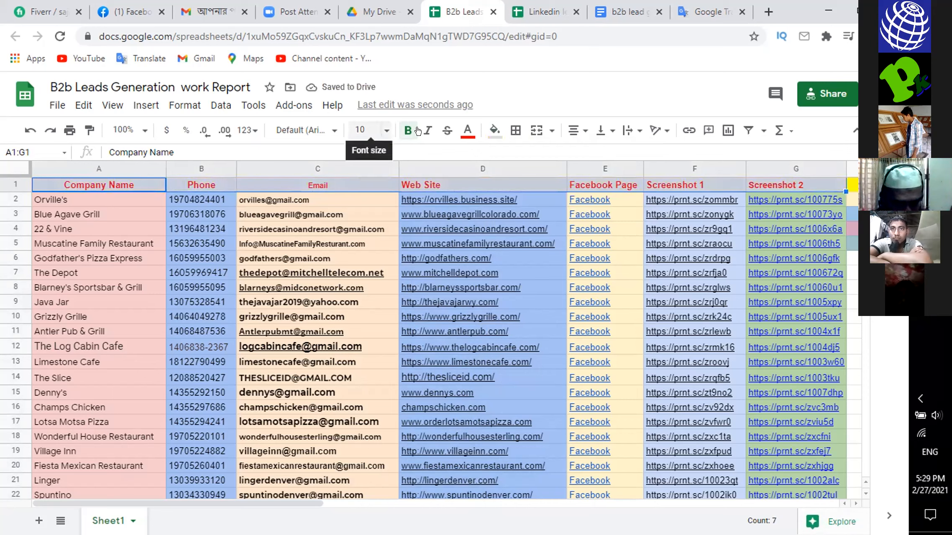
click(468, 130)
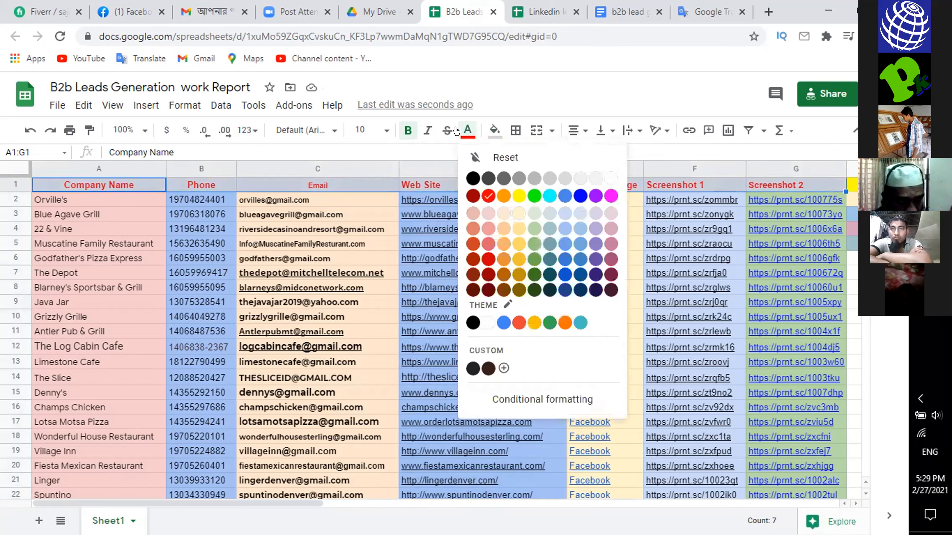
click(472, 179)
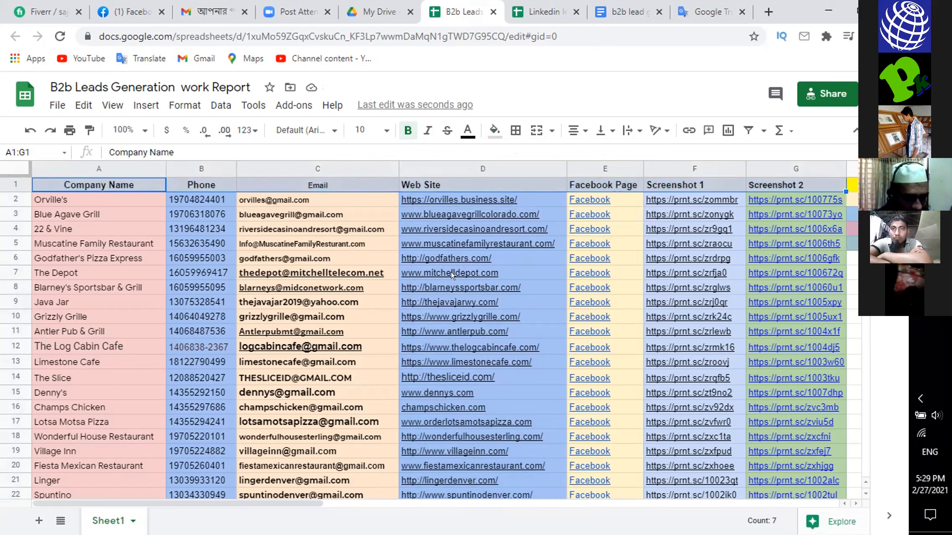
- Center the whole Facebook Page column (E) horizontally
click(586, 164)
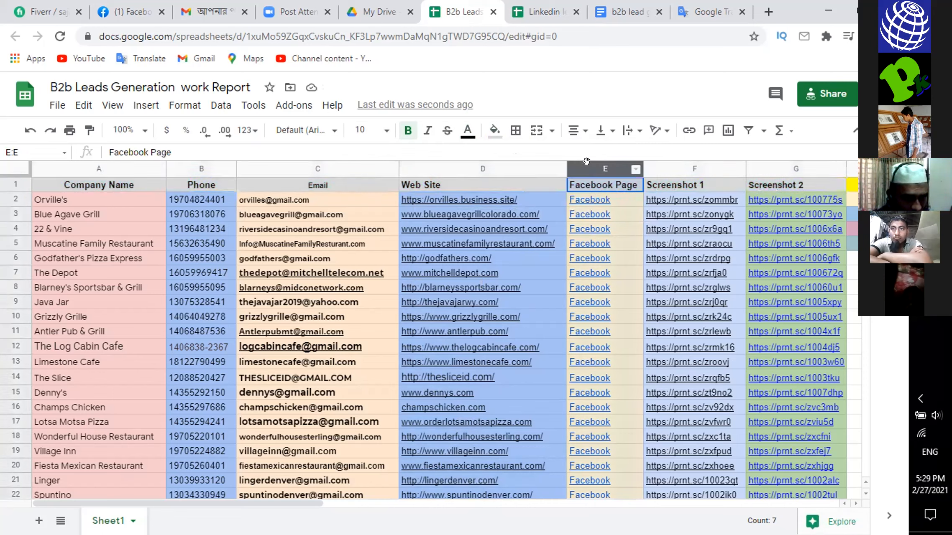
click(567, 125)
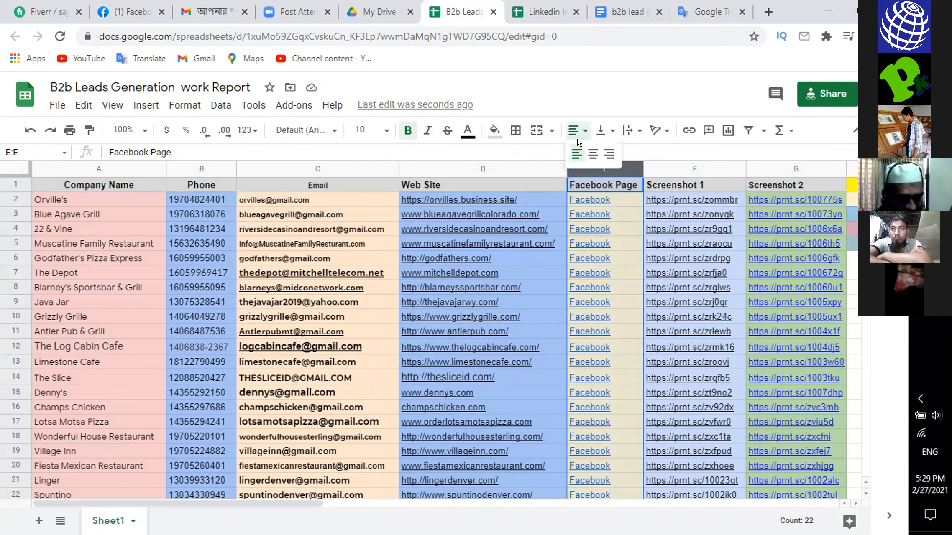
click(591, 153)
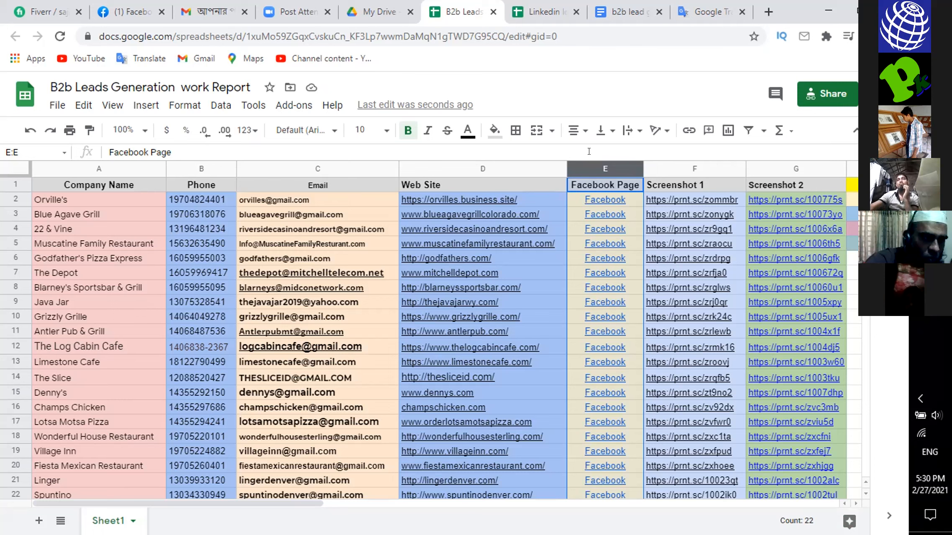
- Disconnect the computer from its current Wi-Fi network and connect to the same network again
click(922, 433)
click(834, 219)
click(834, 219)
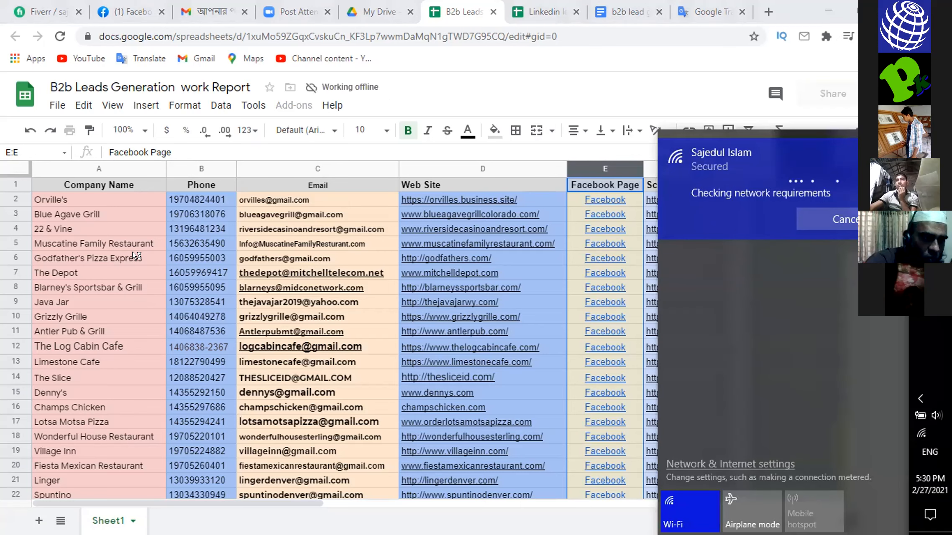
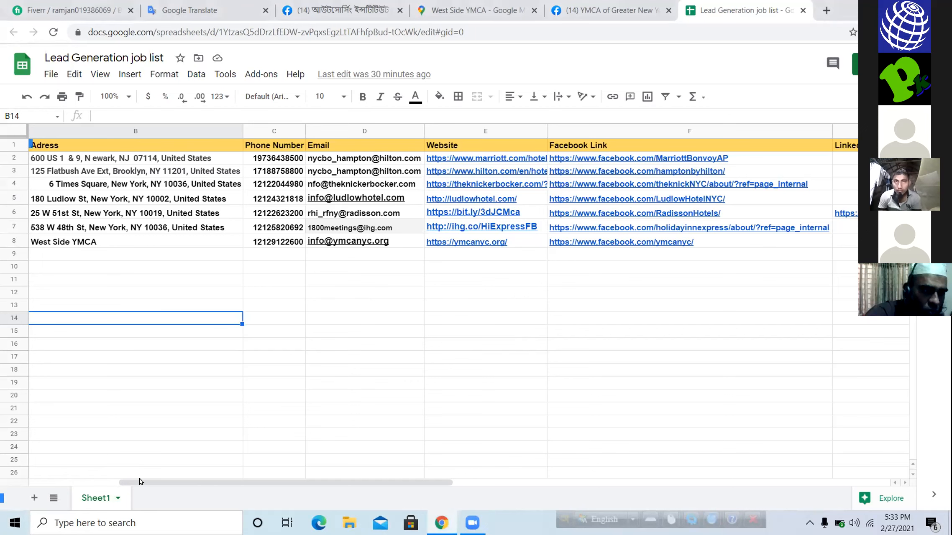
click(41, 484)
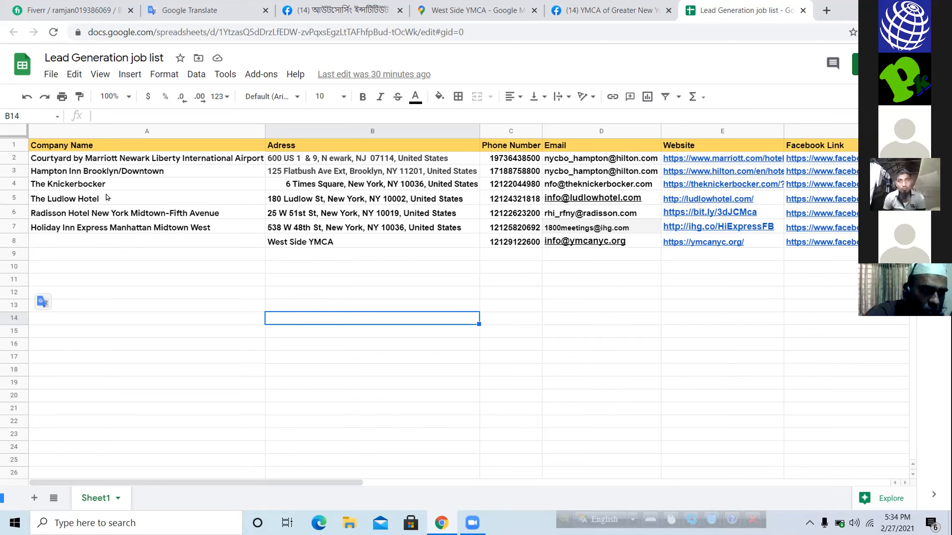
click(368, 370)
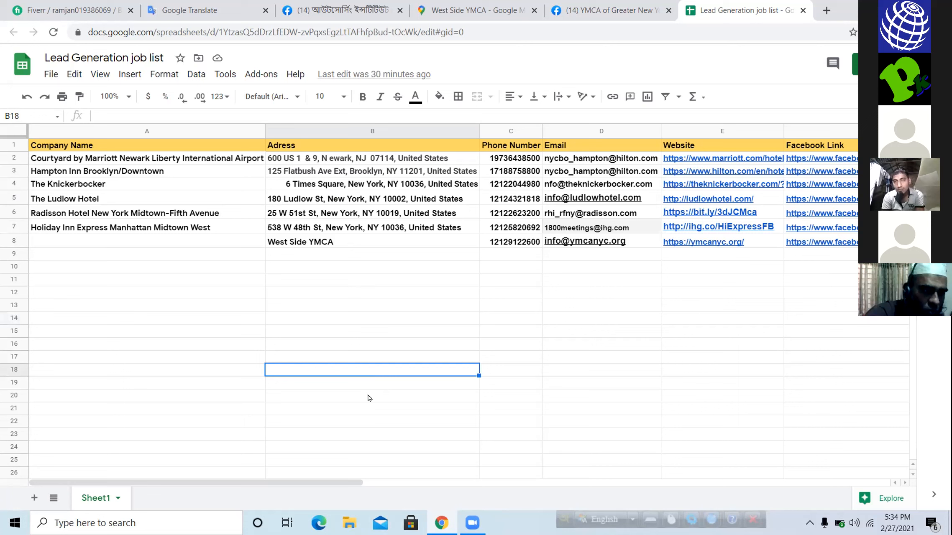
scroll(368, 408, down, 1)
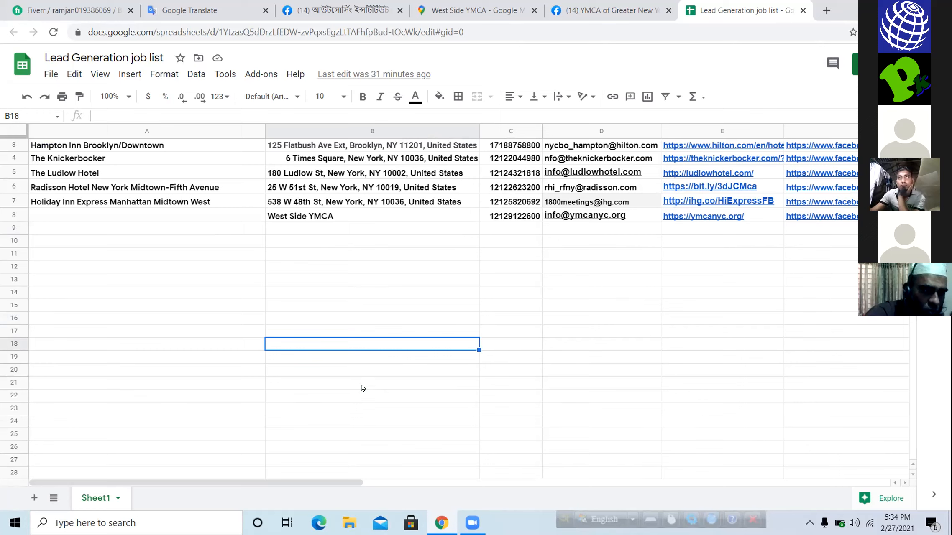
click(435, 282)
scroll(435, 282, up, 1)
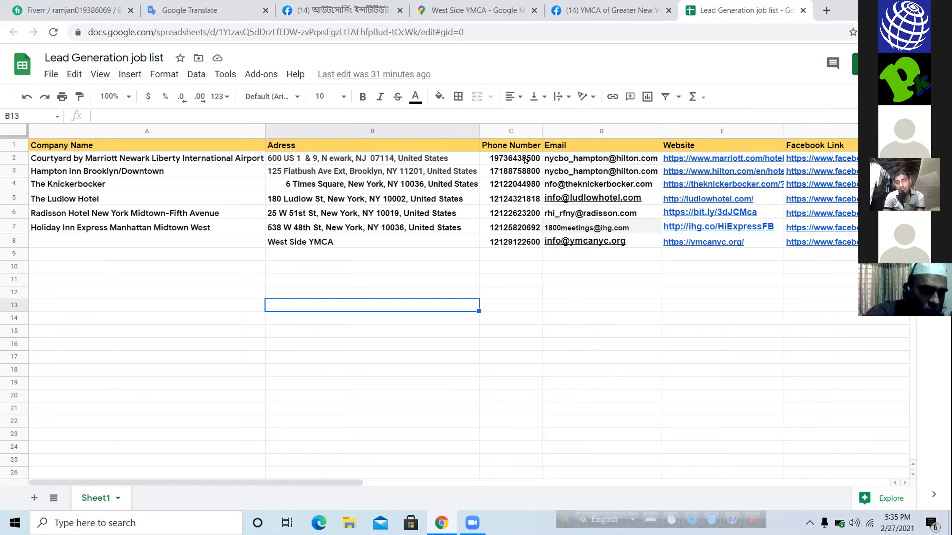
click(509, 131)
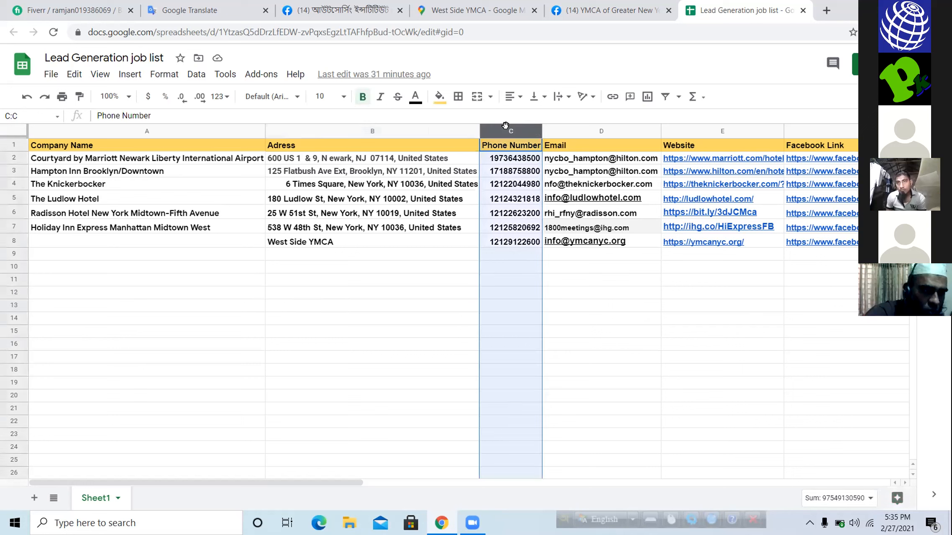
click(163, 75)
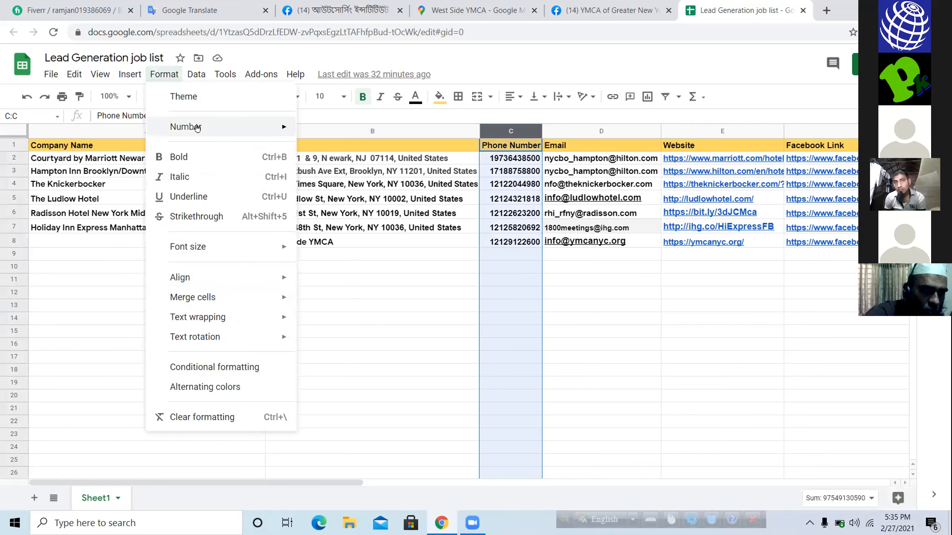
mouse_move(197, 127)
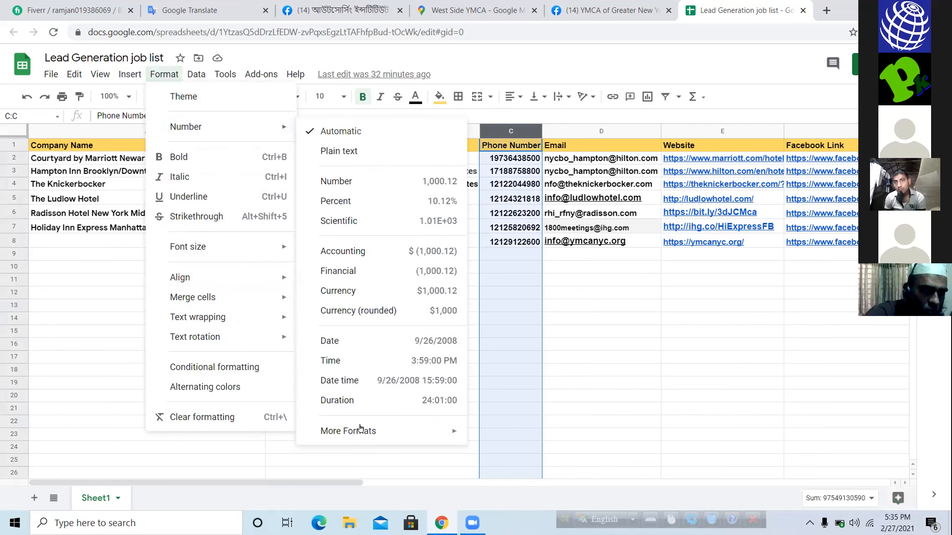
mouse_move(356, 432)
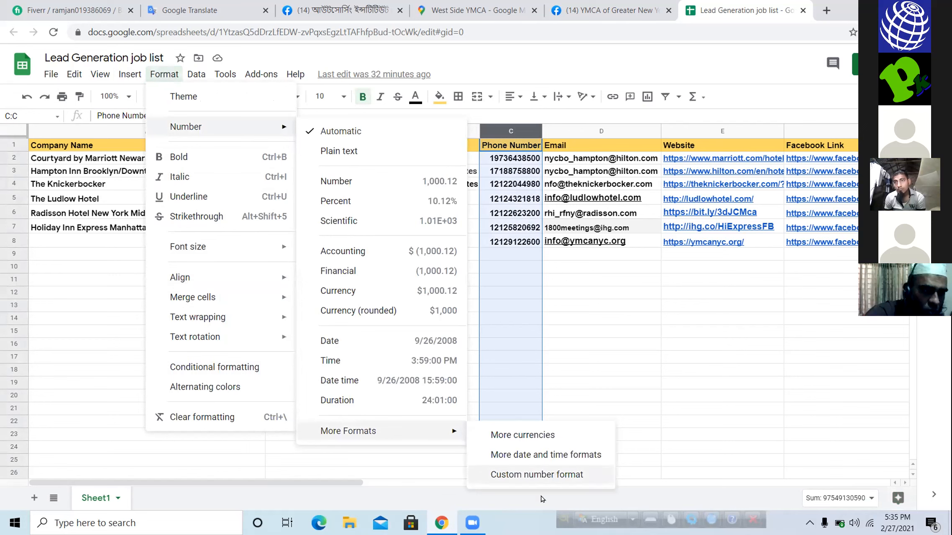
click(517, 477)
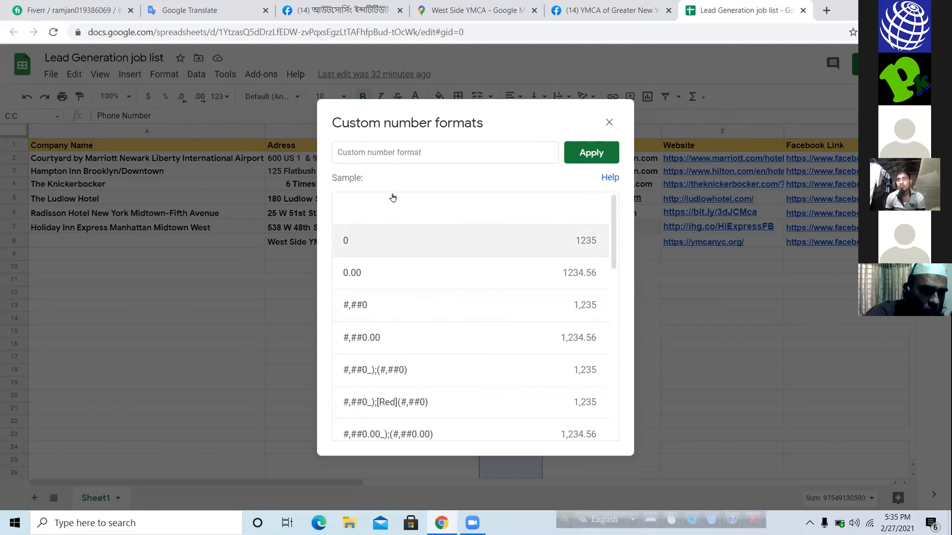
click(411, 147)
text(+)
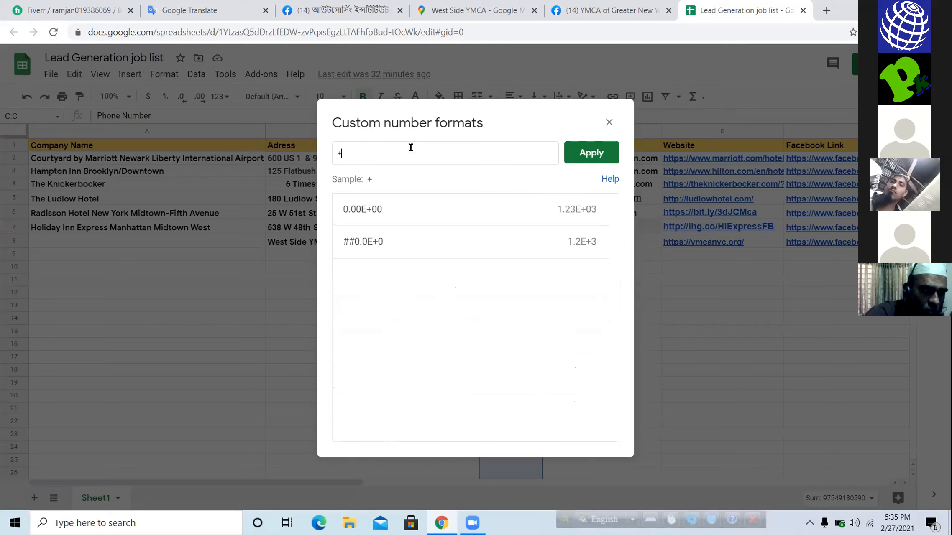
text(0)
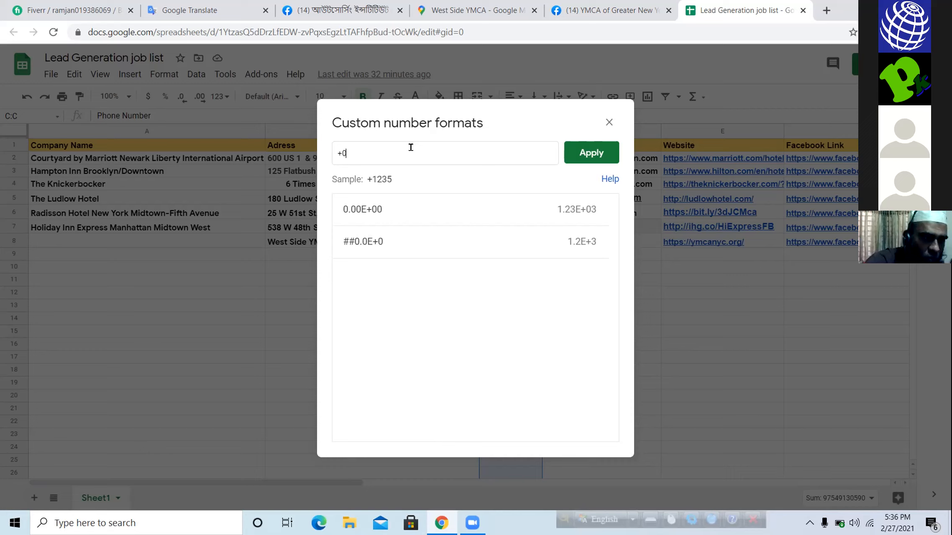
text(0000)
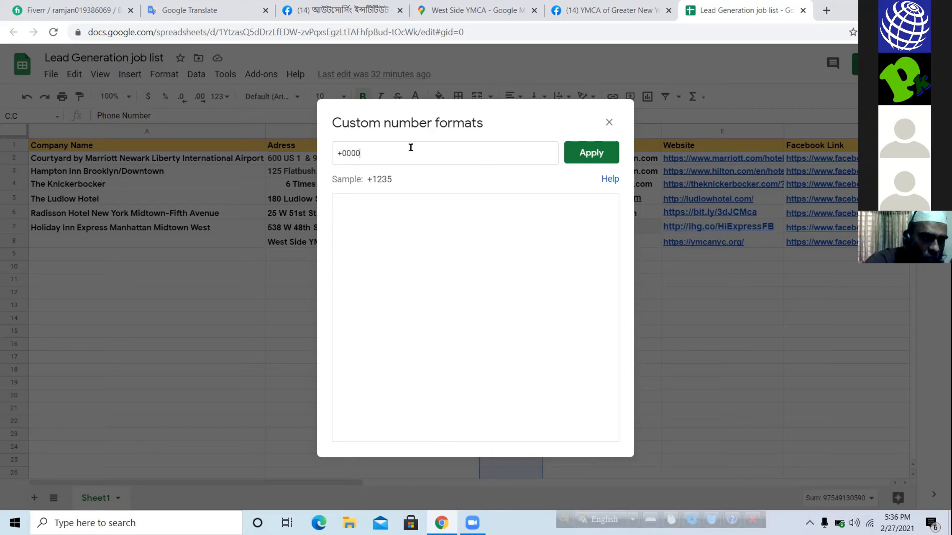
text(000000)
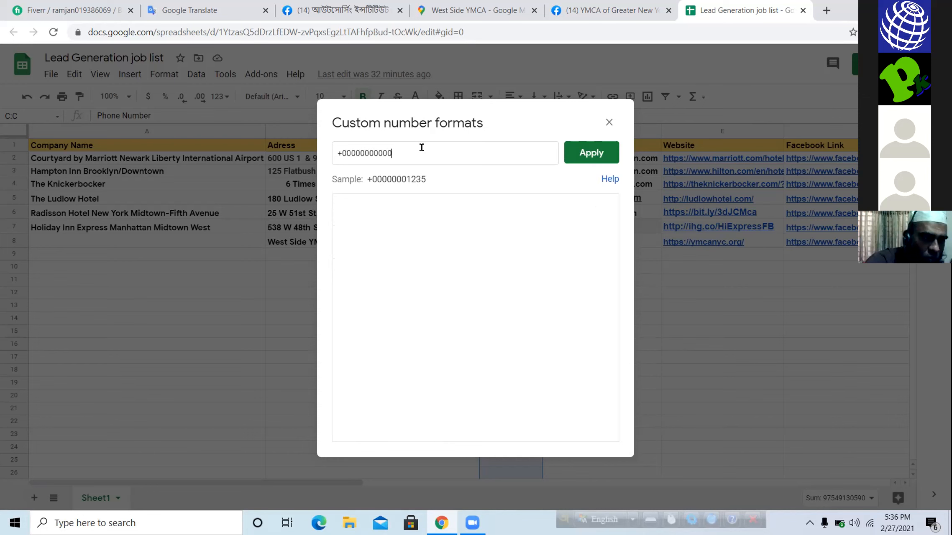
click(588, 152)
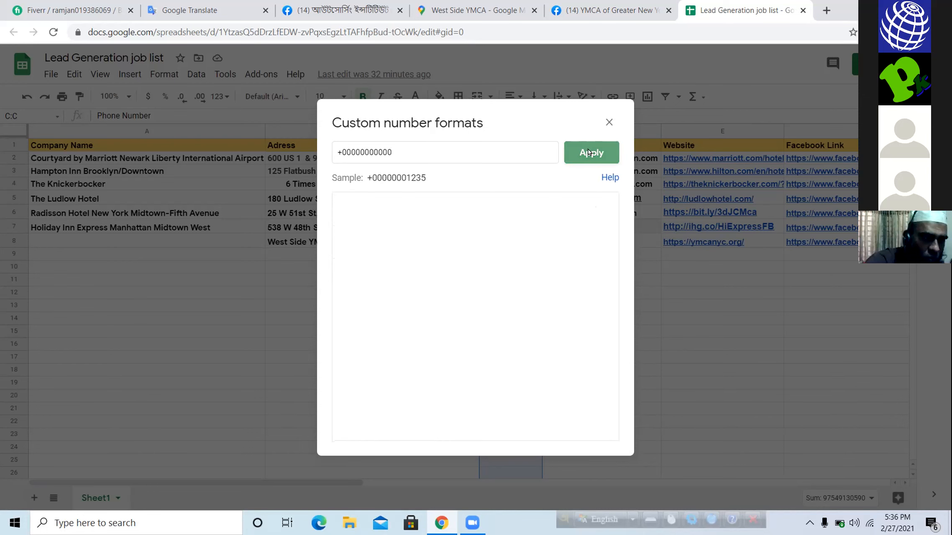
click(588, 152)
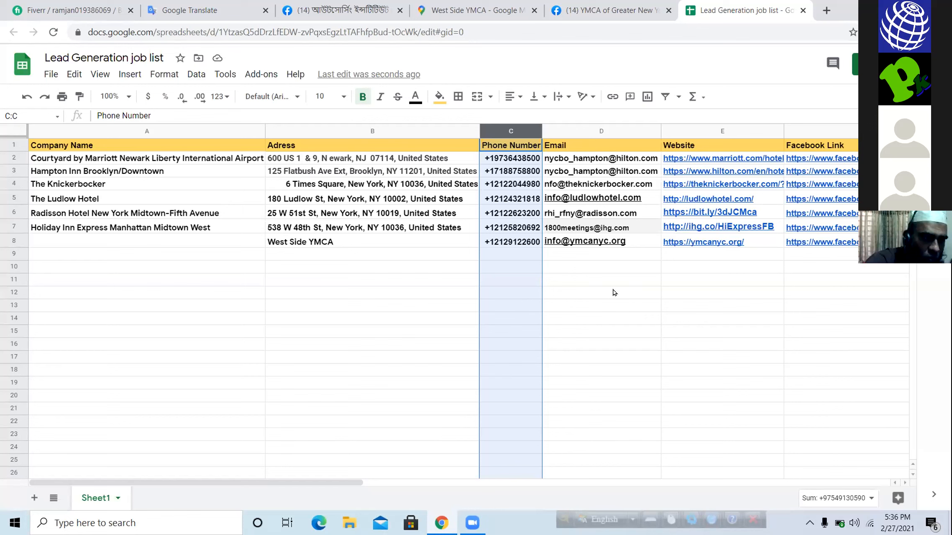
click(514, 262)
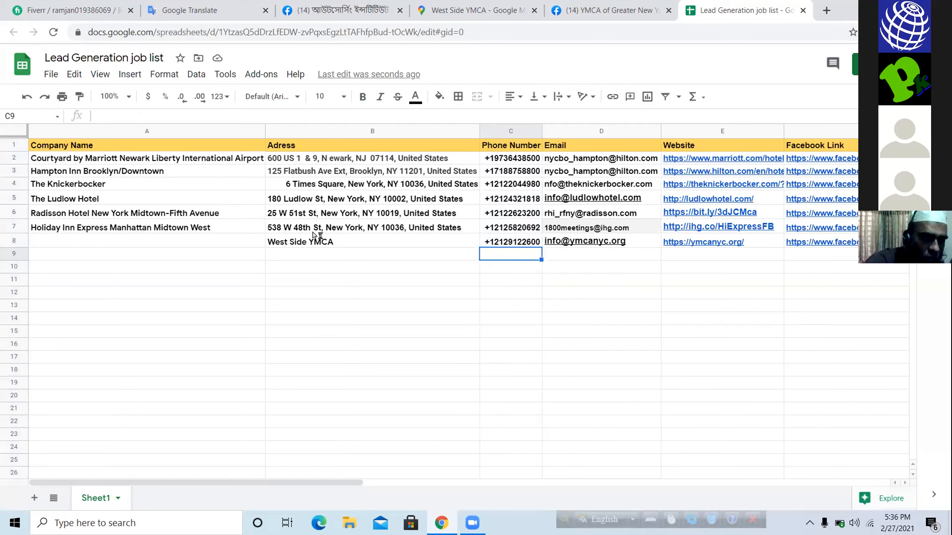
- Left-align the whole Adress column (B)
click(309, 145)
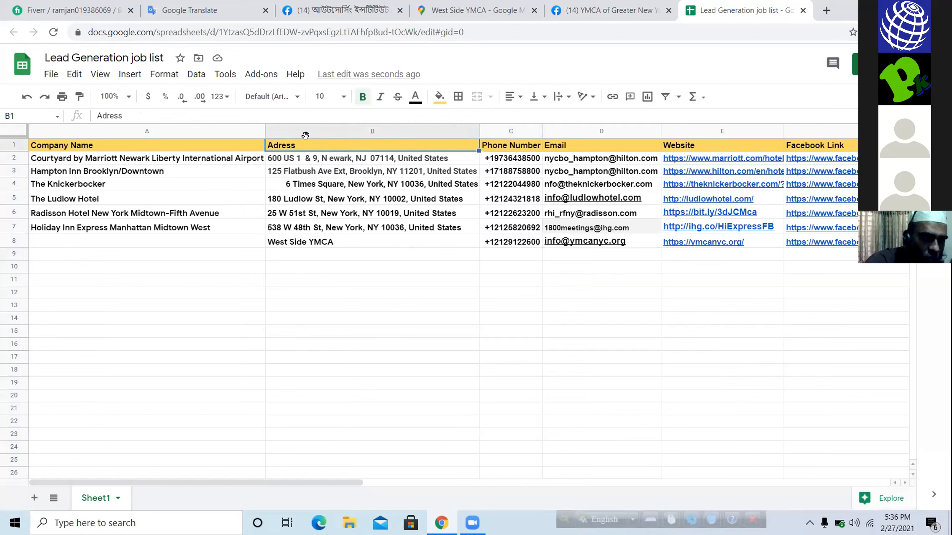
click(306, 127)
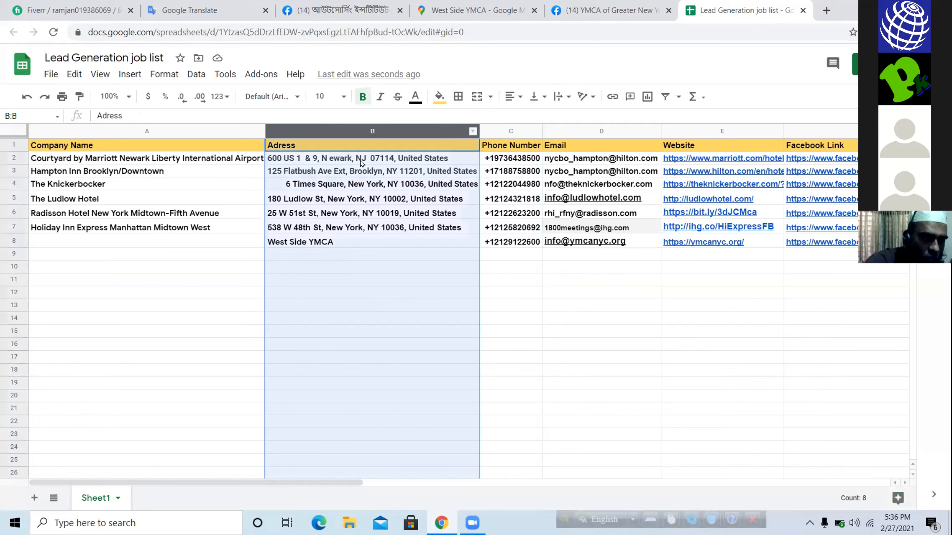
click(509, 97)
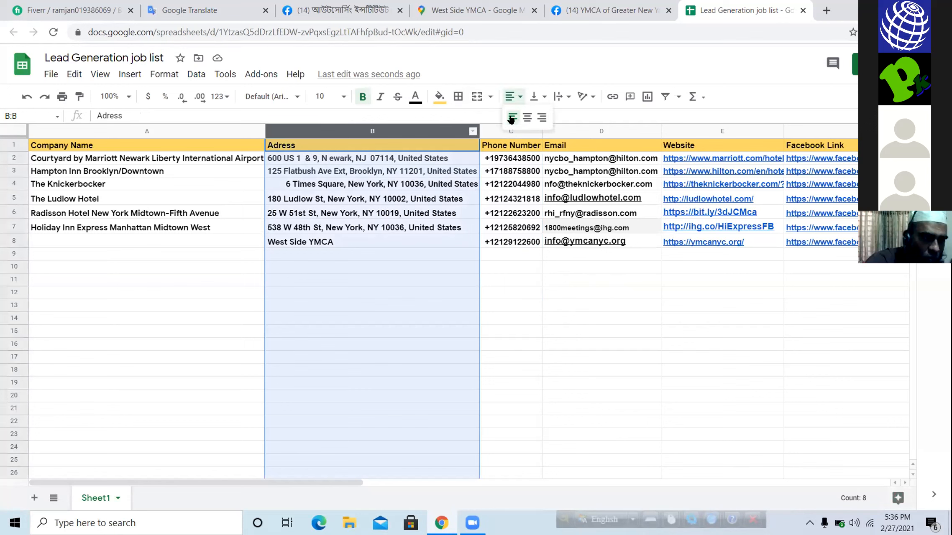
click(511, 119)
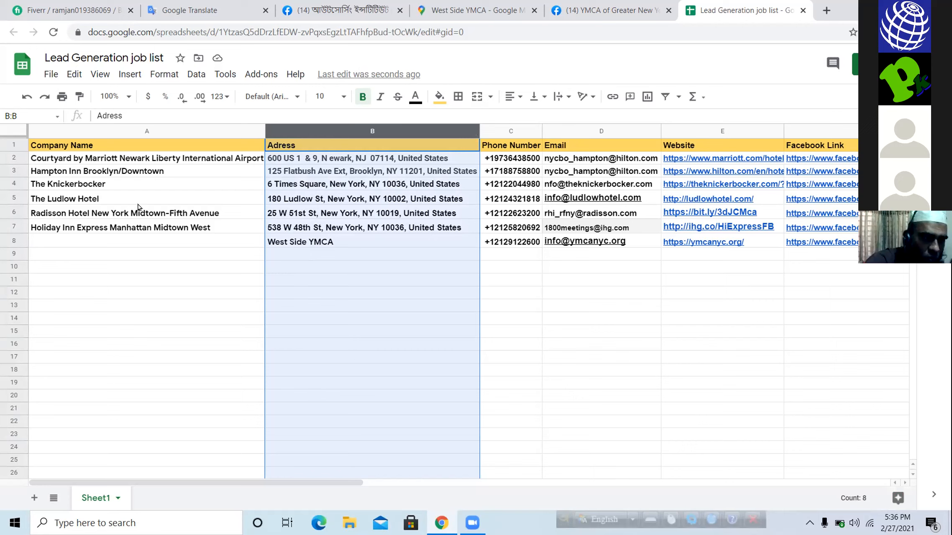
- Add borders around all cells in the range A1:F10
click(76, 144)
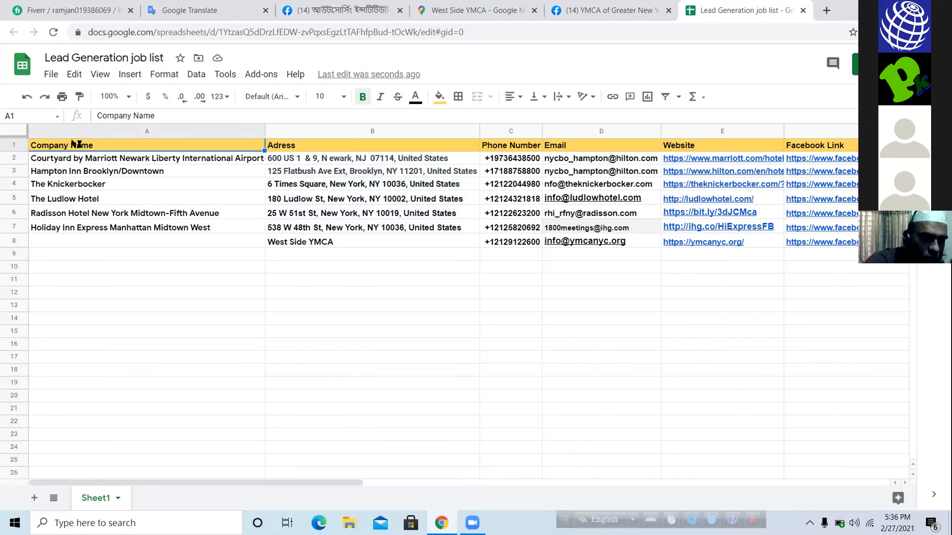
drag(76, 144, 866, 268)
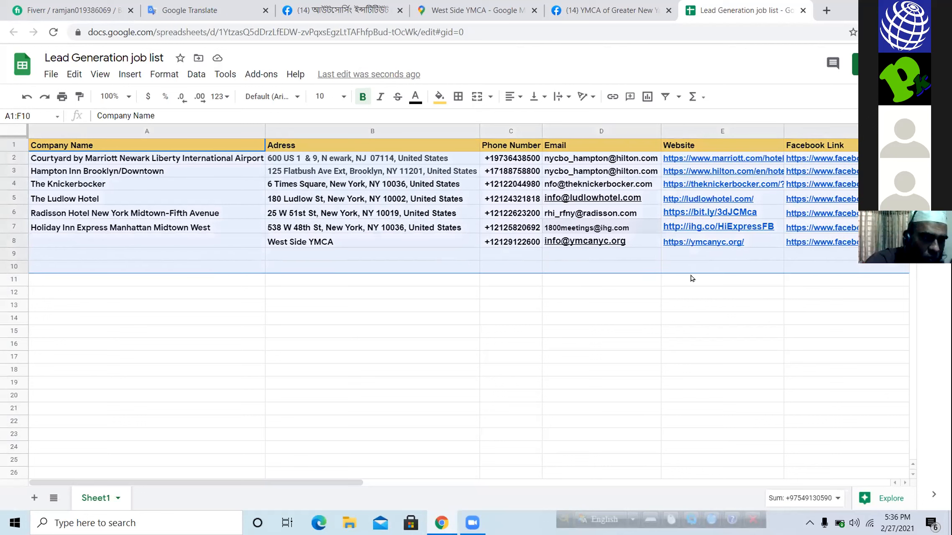
click(457, 97)
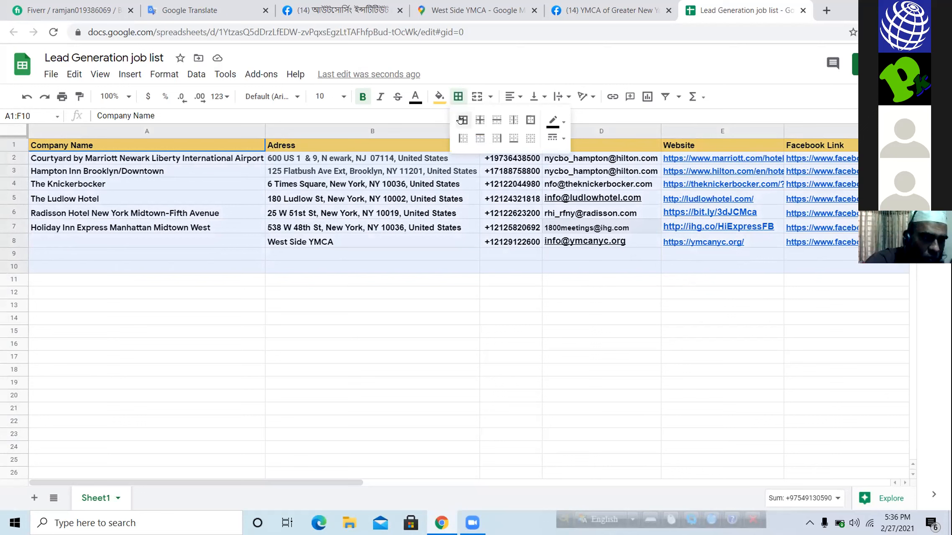
click(462, 120)
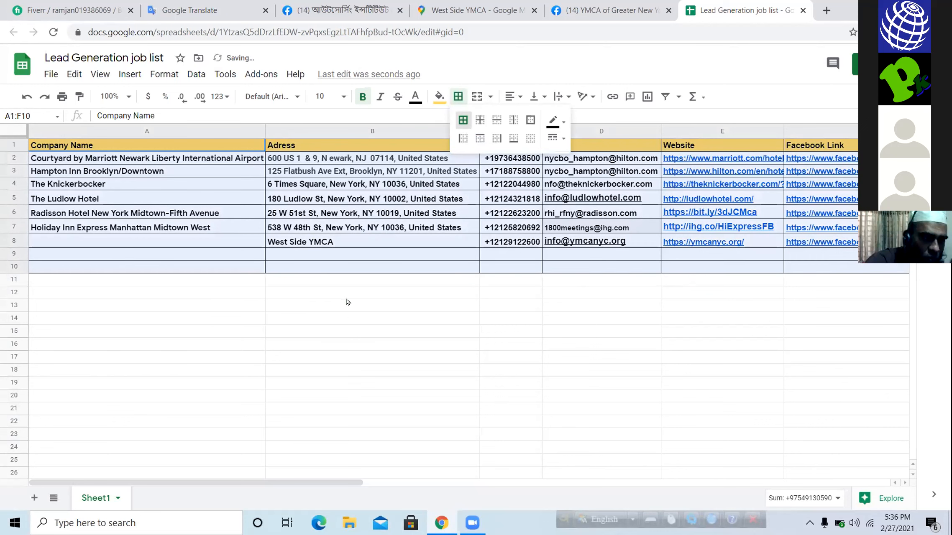
click(384, 311)
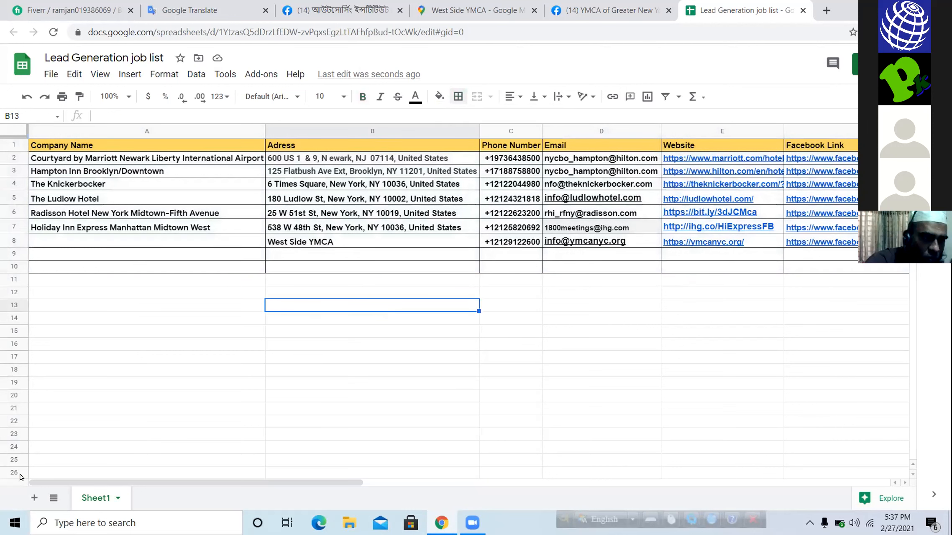
click(63, 473)
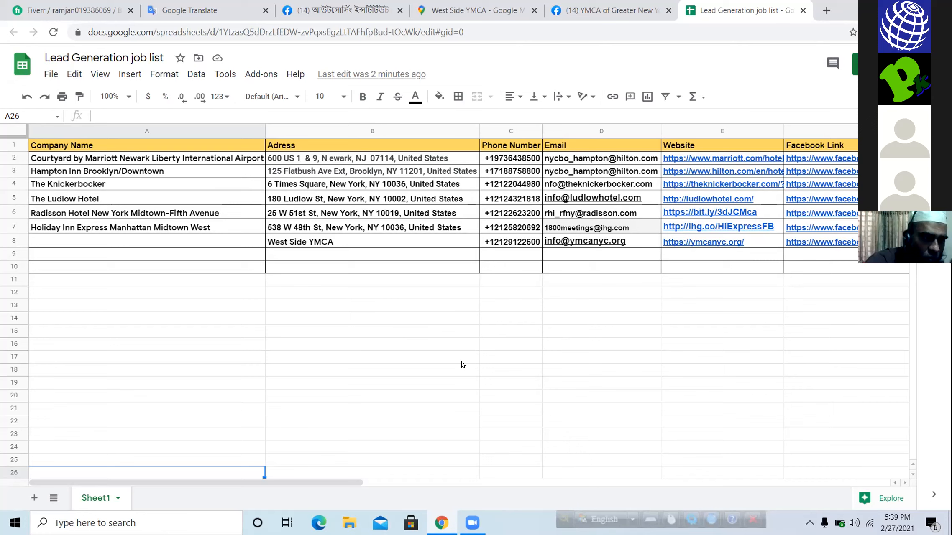
mouse_move(790, 243)
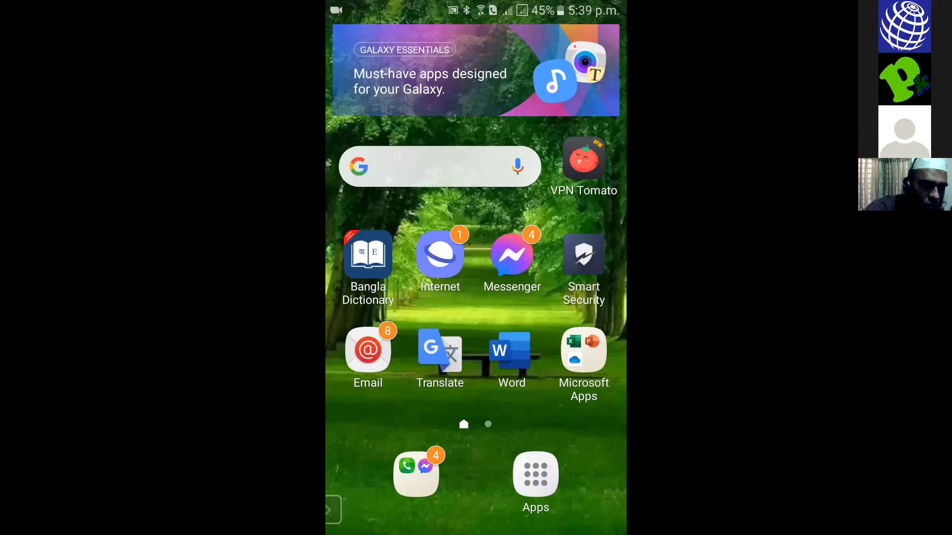
click(333, 510)
click(351, 508)
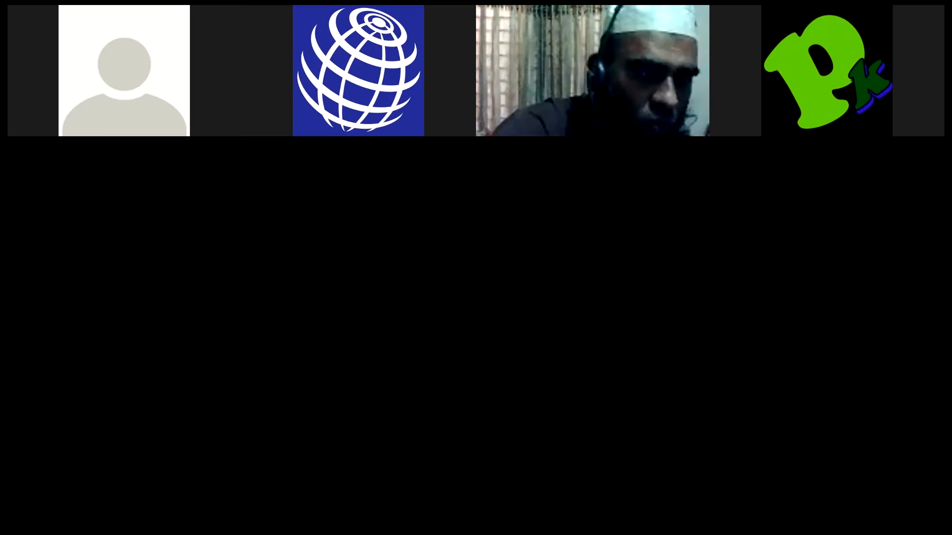
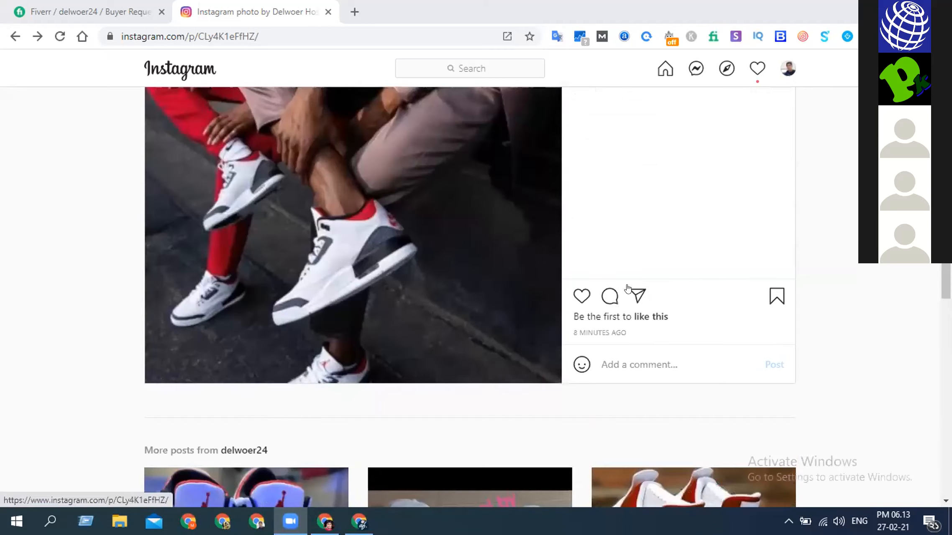
scroll(630, 275, up, 3)
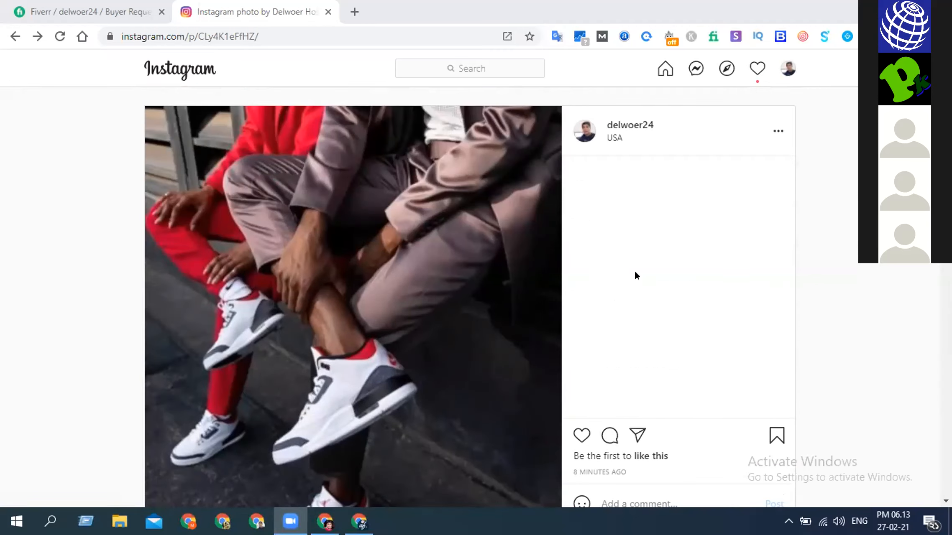
- Return from the open post to the Instagram profile and review its bio and posts grid
click(14, 37)
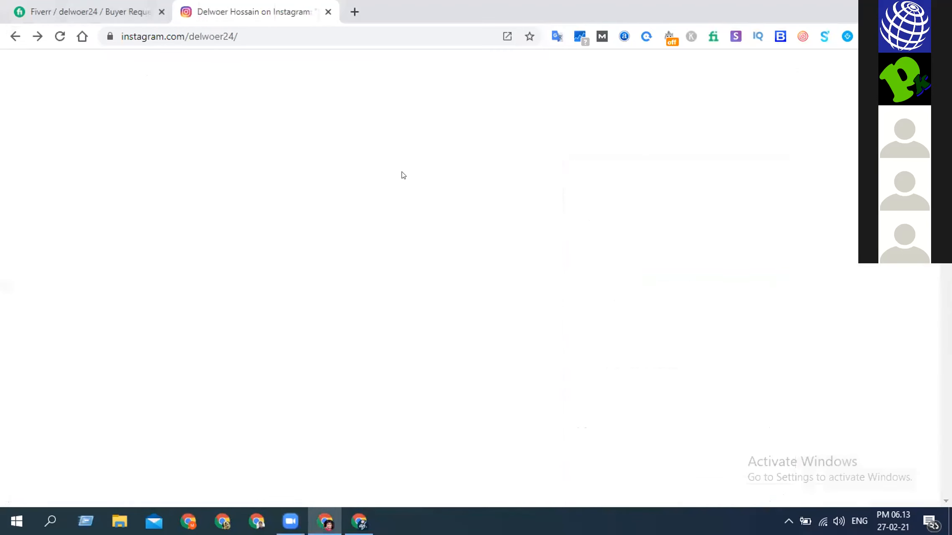
scroll(427, 217, down, 4)
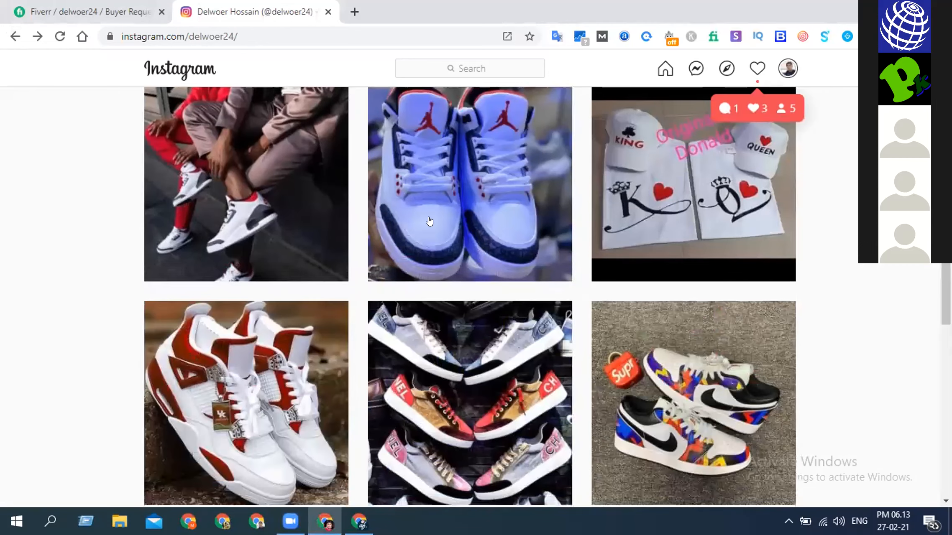
scroll(460, 219, up, 2)
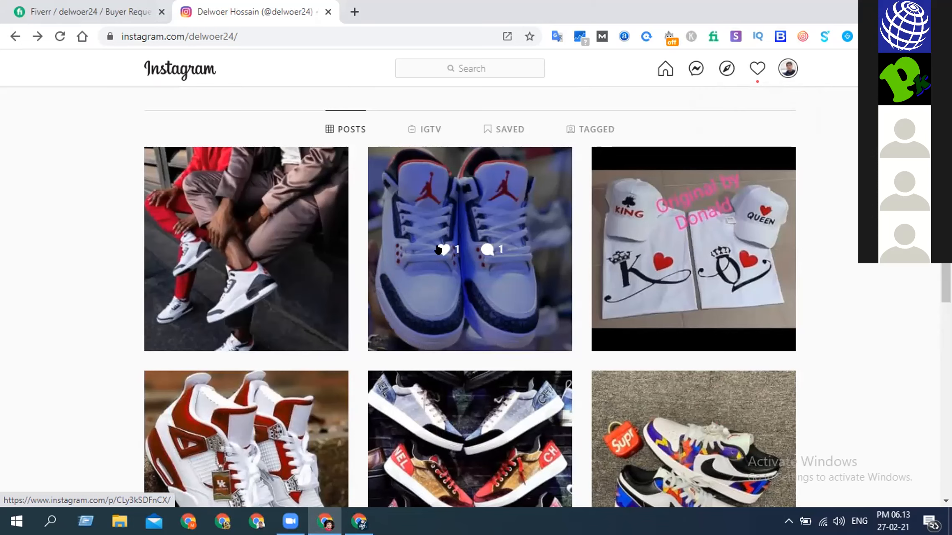
scroll(438, 249, up, 3)
scroll(438, 248, up, 3)
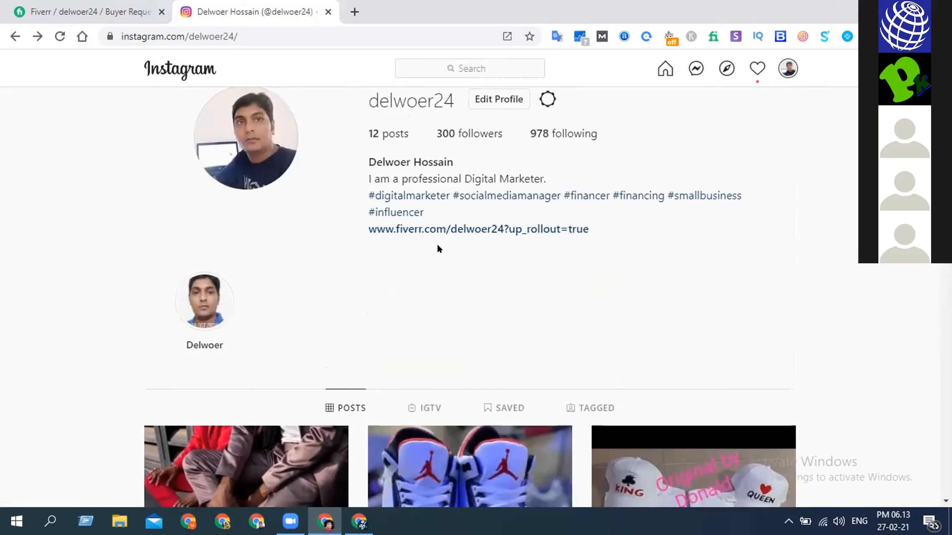
scroll(438, 249, down, 5)
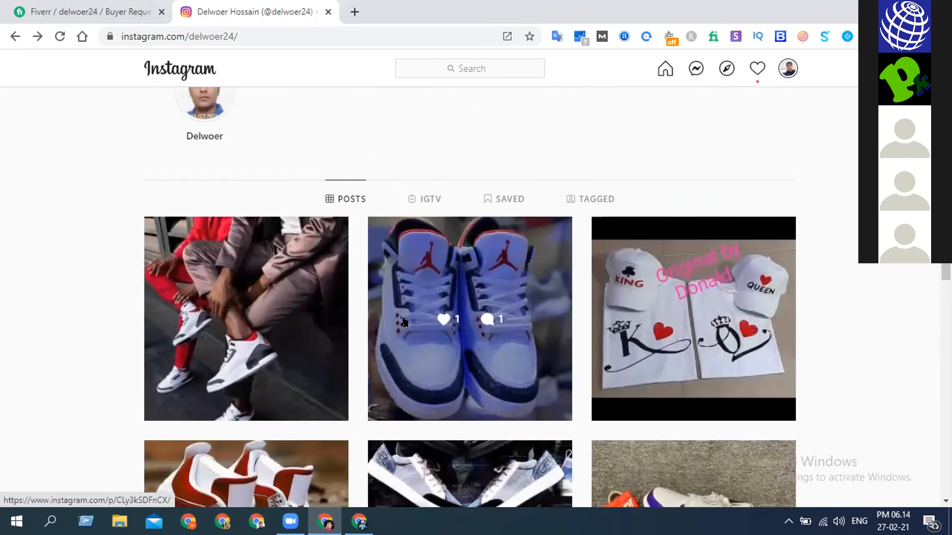
- Compare the caption area of the white-and-navy Jordan shoes post with that of the newest post showing two seated people
click(419, 323)
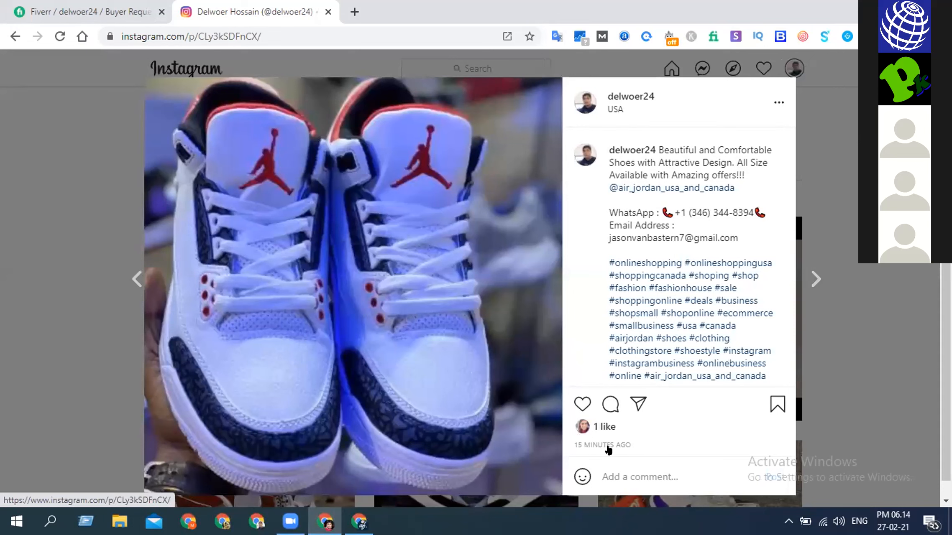
click(15, 37)
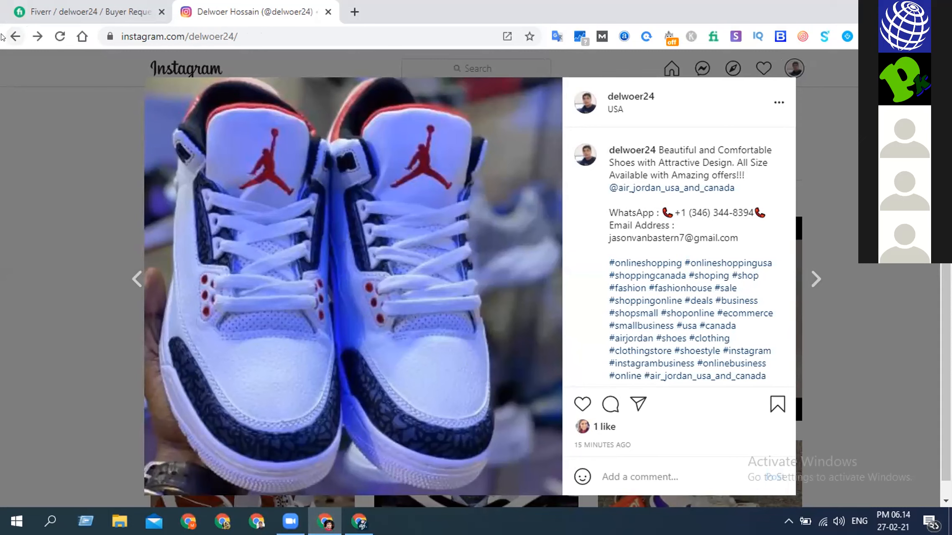
click(15, 36)
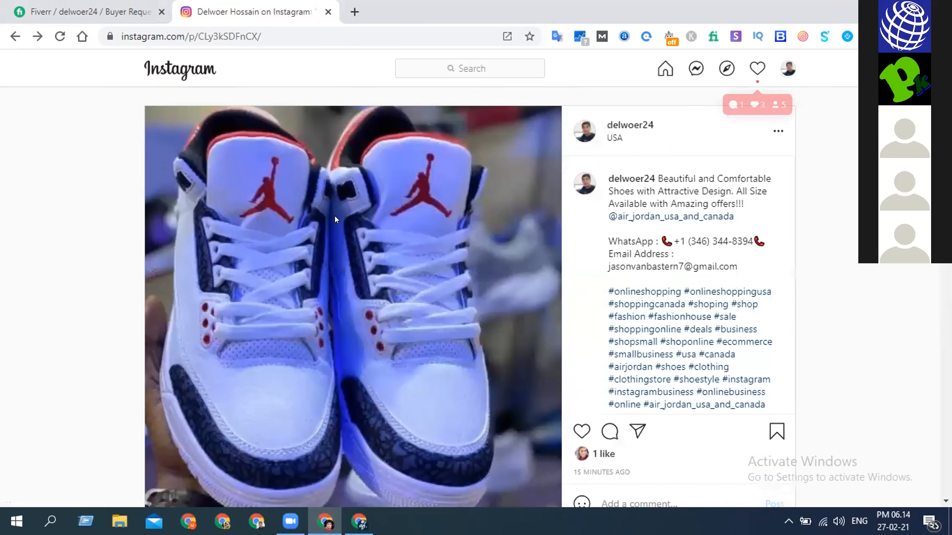
scroll(335, 215, down, 10)
click(547, 306)
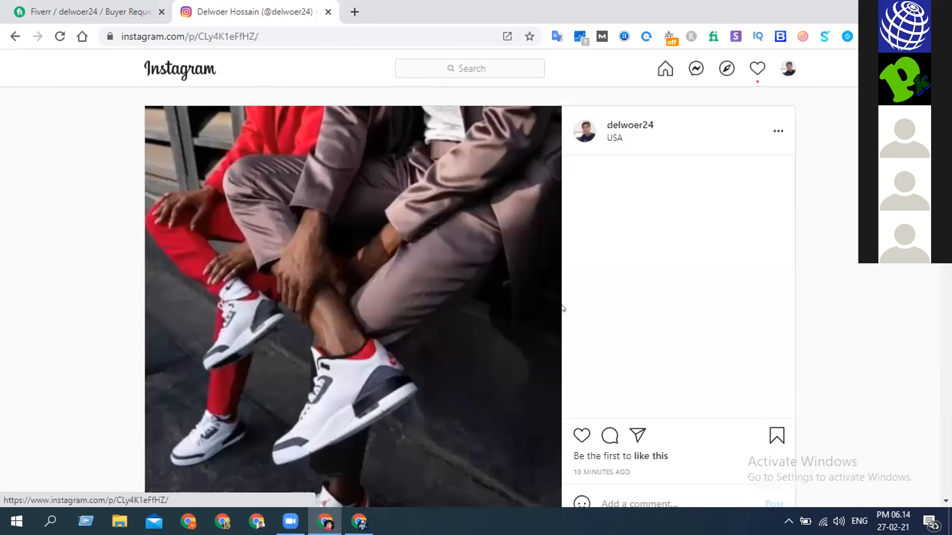
scroll(684, 330, down, 4)
scroll(686, 328, up, 4)
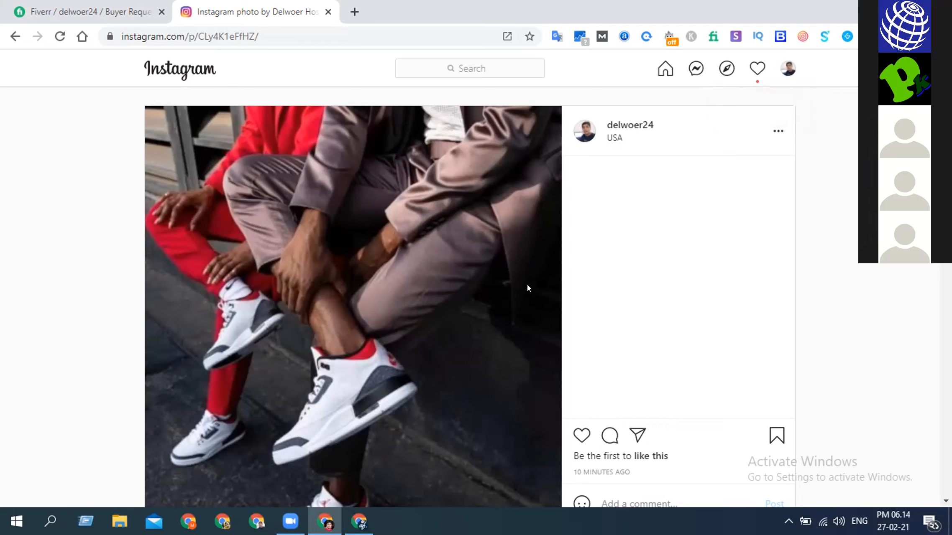
- Inspect the newest Instagram post in the iPhone X device view, reload it, and dismiss the unsupported-browser banner
right_click(112, 283)
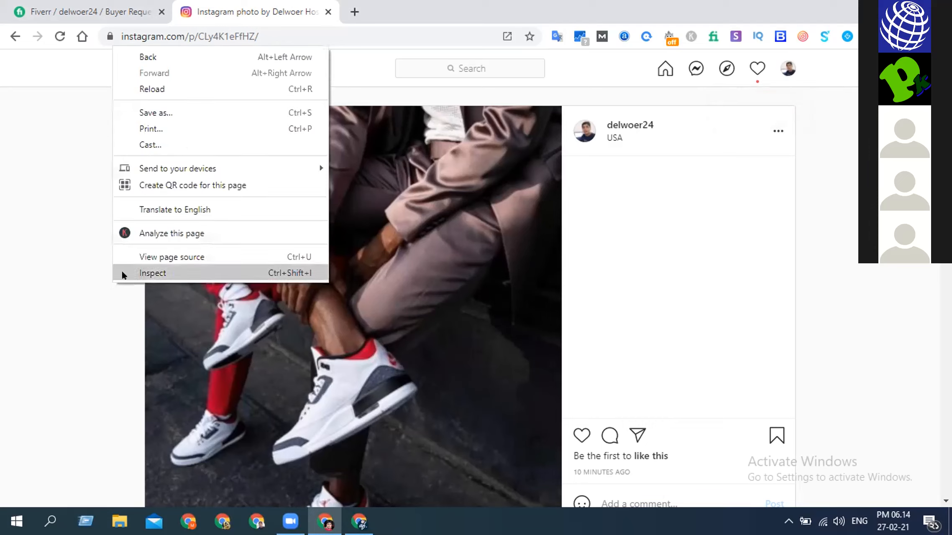
click(151, 273)
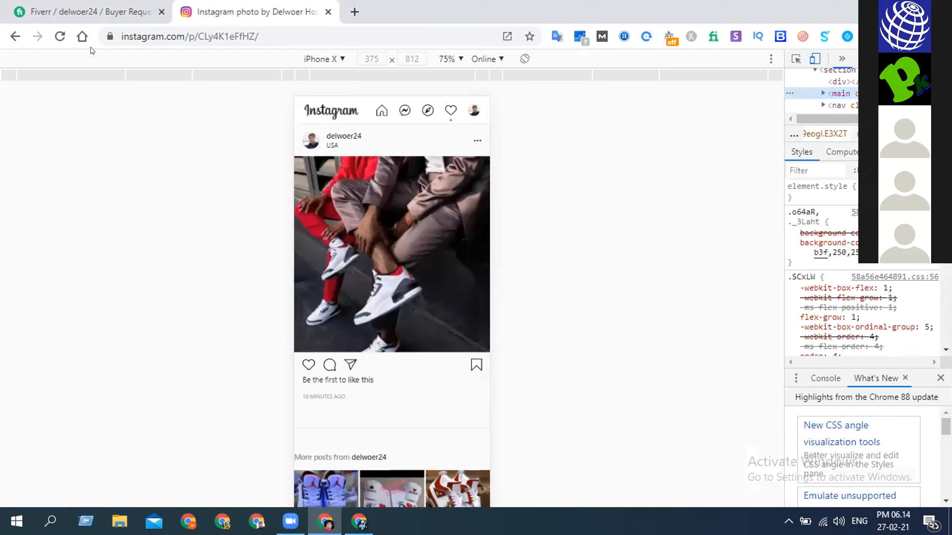
click(60, 36)
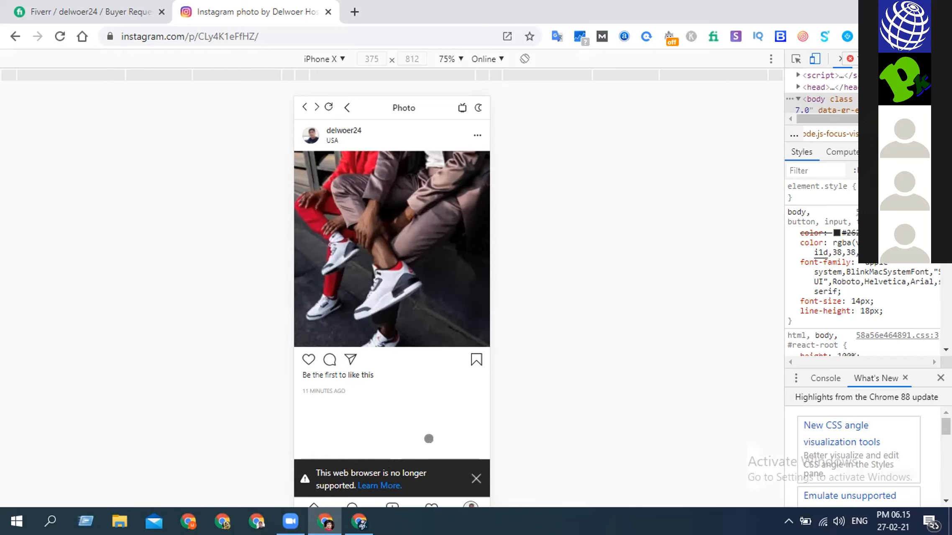
click(476, 478)
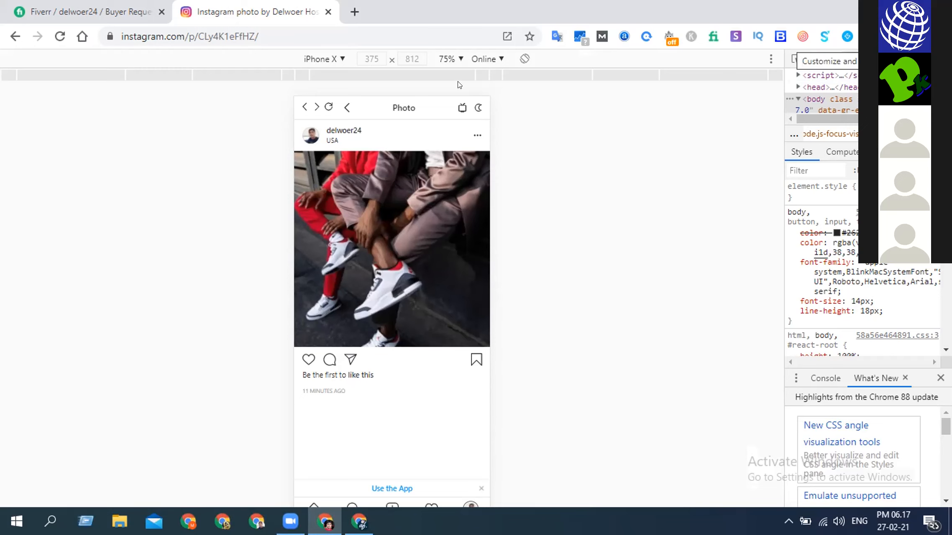
- Clear the browser's browsing history, download history, cookies and cached files for All time using the advanced options
click(942, 36)
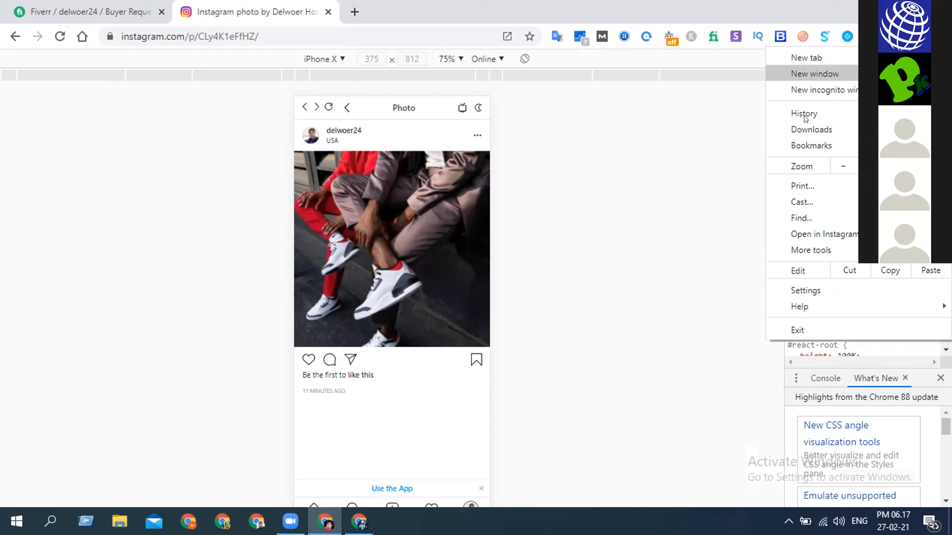
mouse_move(797, 115)
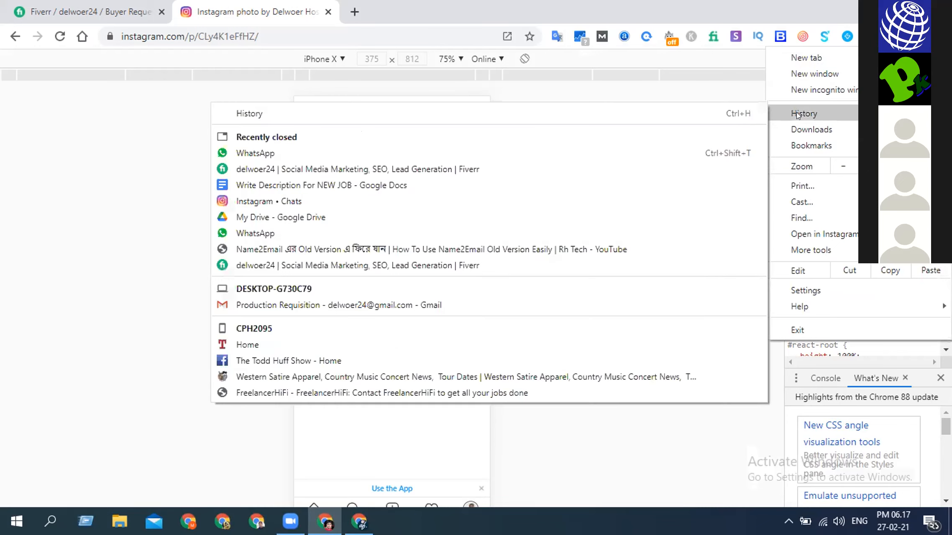
click(259, 110)
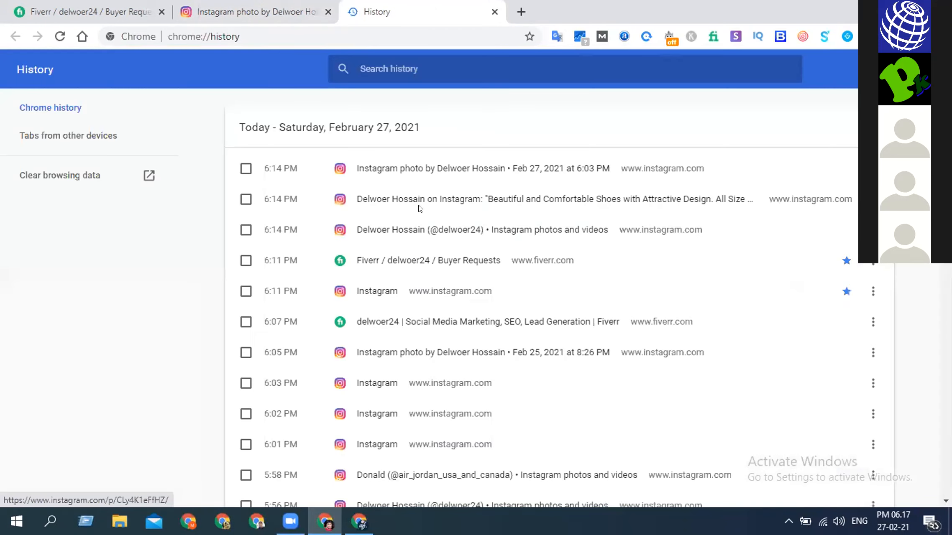
click(61, 175)
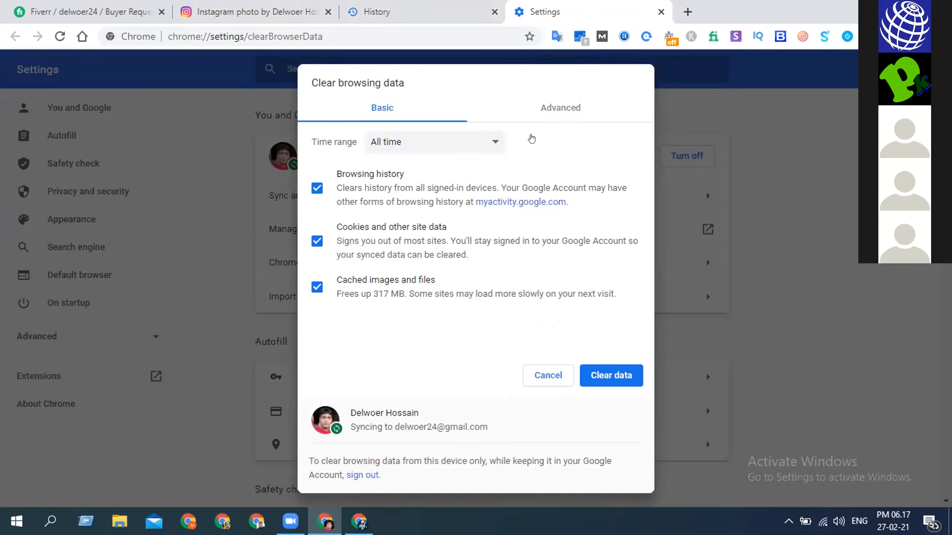
click(561, 106)
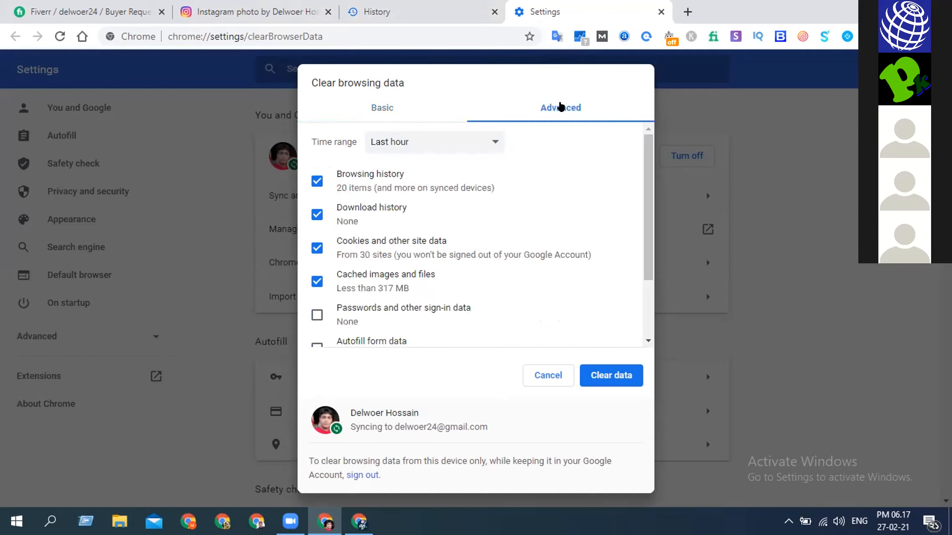
click(404, 142)
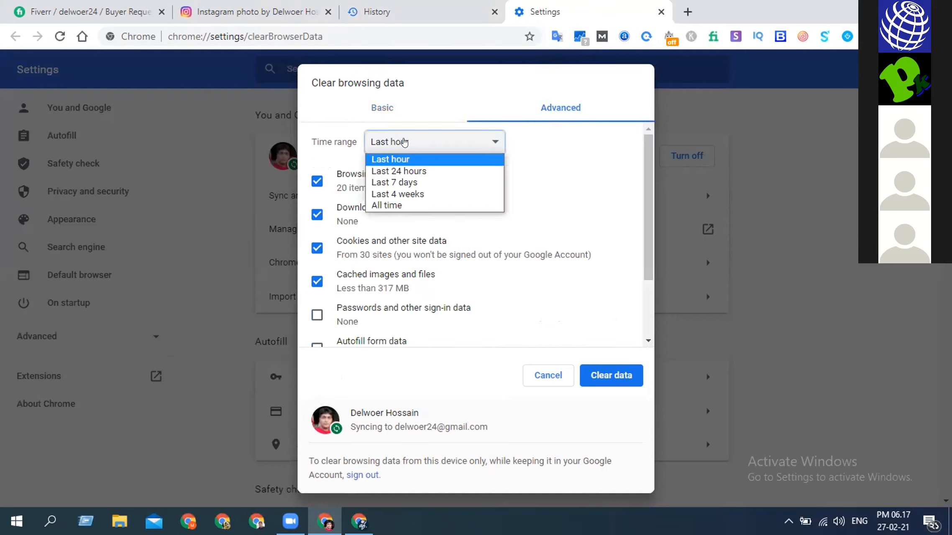
click(379, 206)
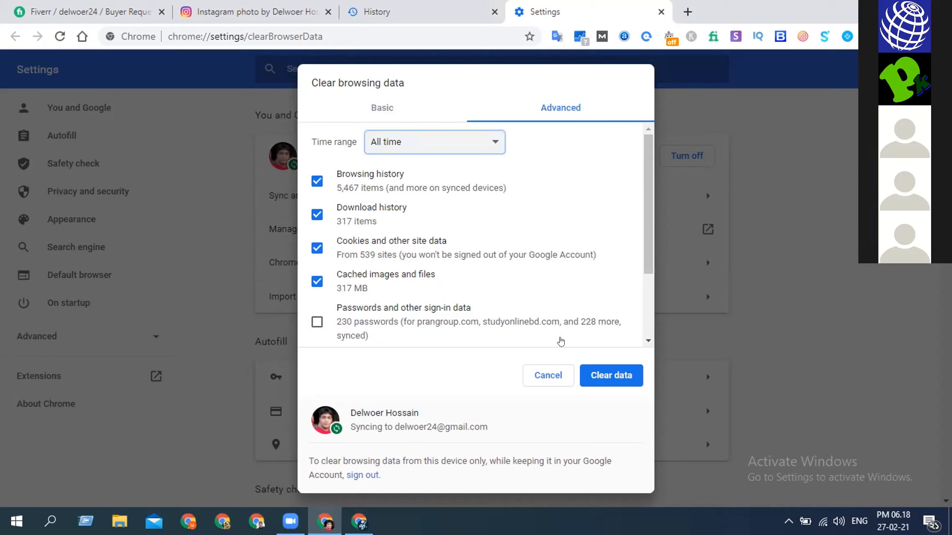
click(607, 373)
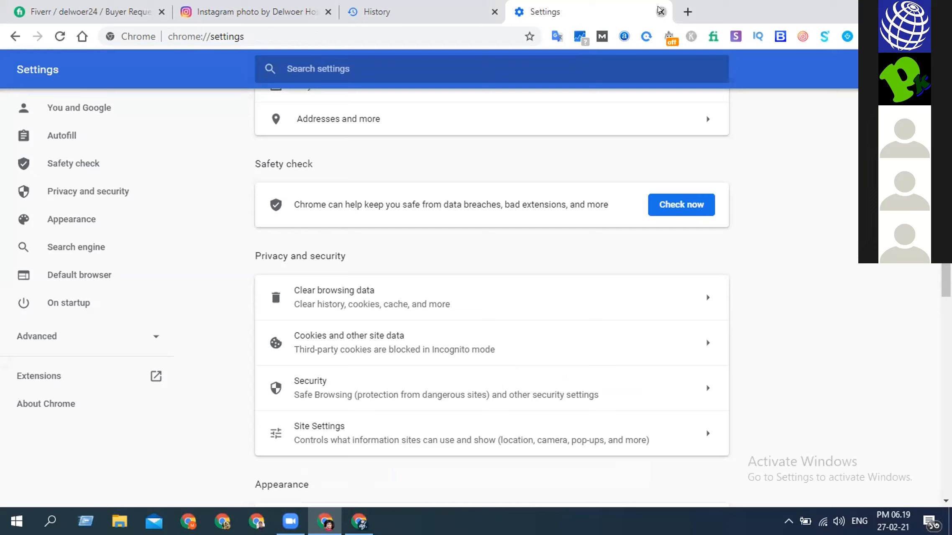
- Close the Settings, History, Instagram post and Fiverr Buyer Requests pages
click(660, 11)
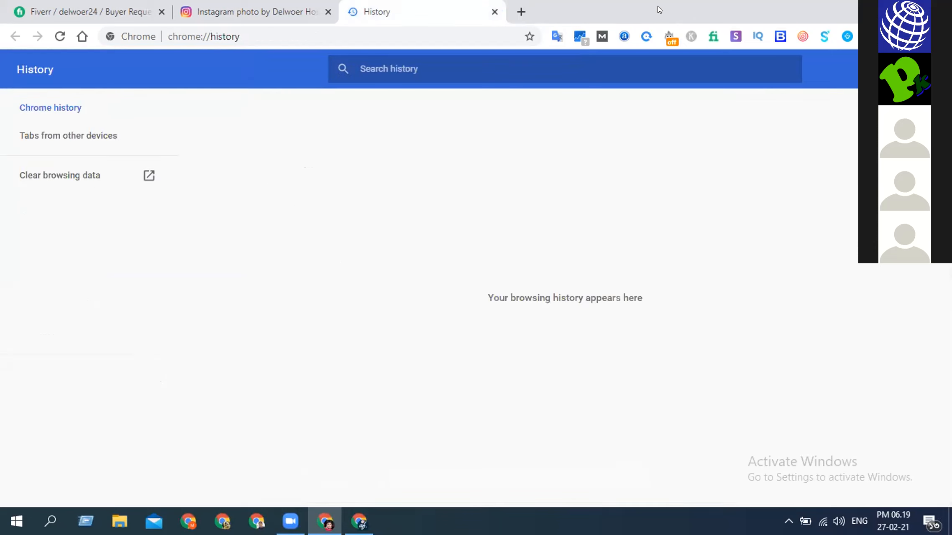
click(494, 11)
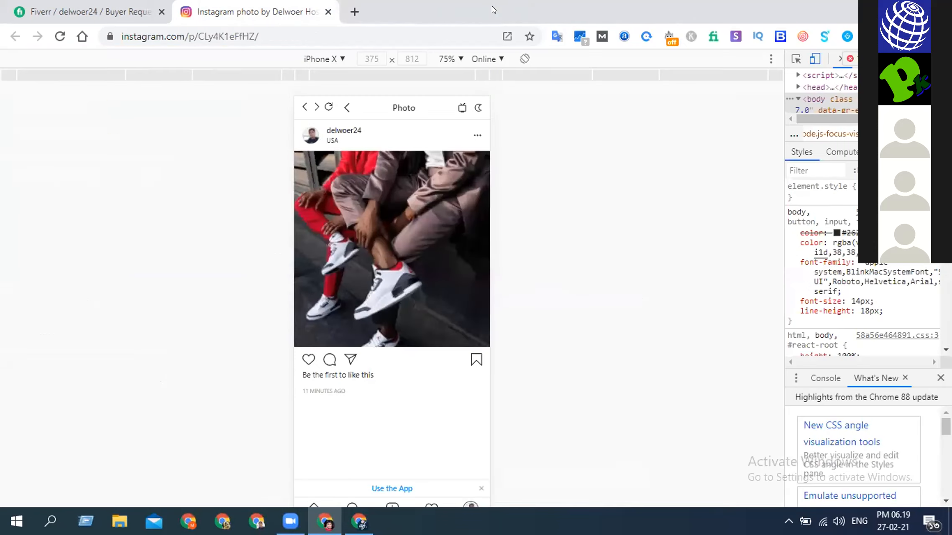
click(327, 12)
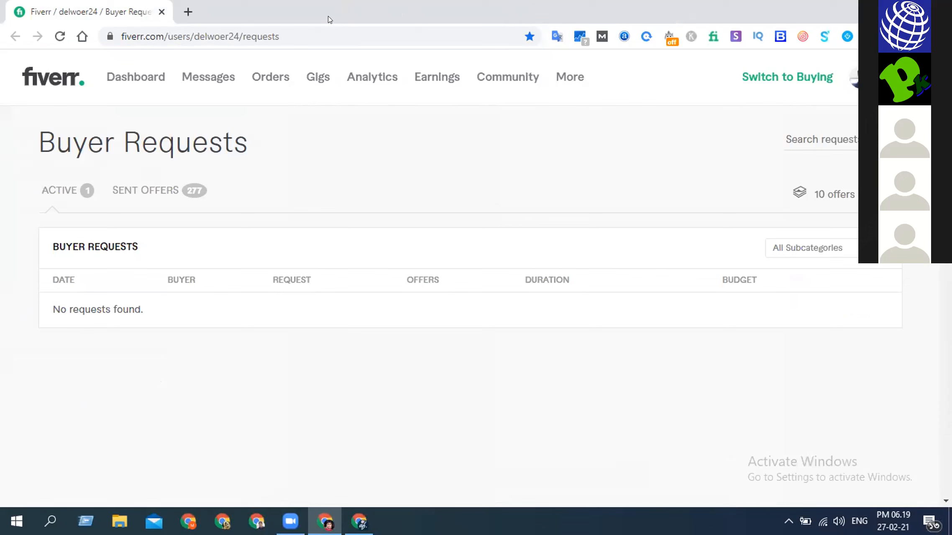
click(159, 13)
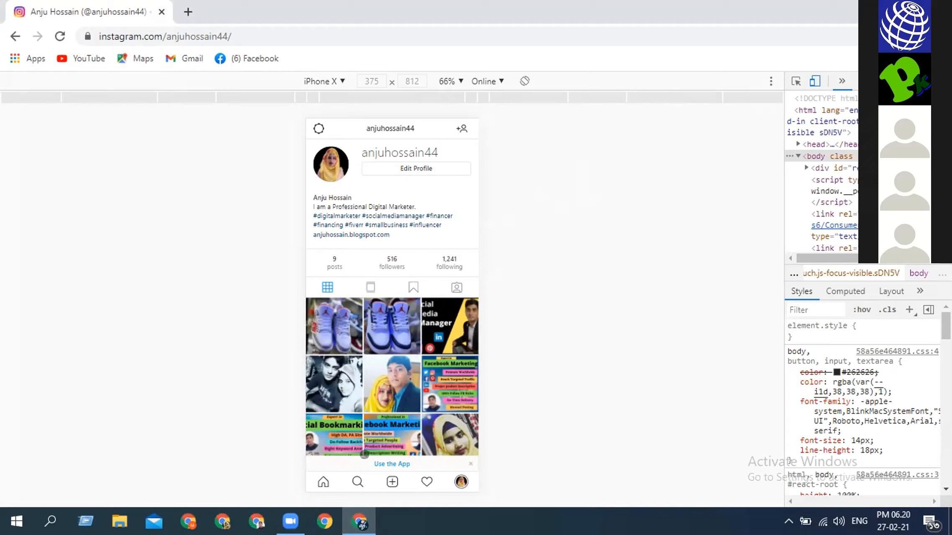
- Switch to the other Chrome profile's New Tab window and dismiss the Facebook and first YouTube notifications
click(916, 36)
click(256, 519)
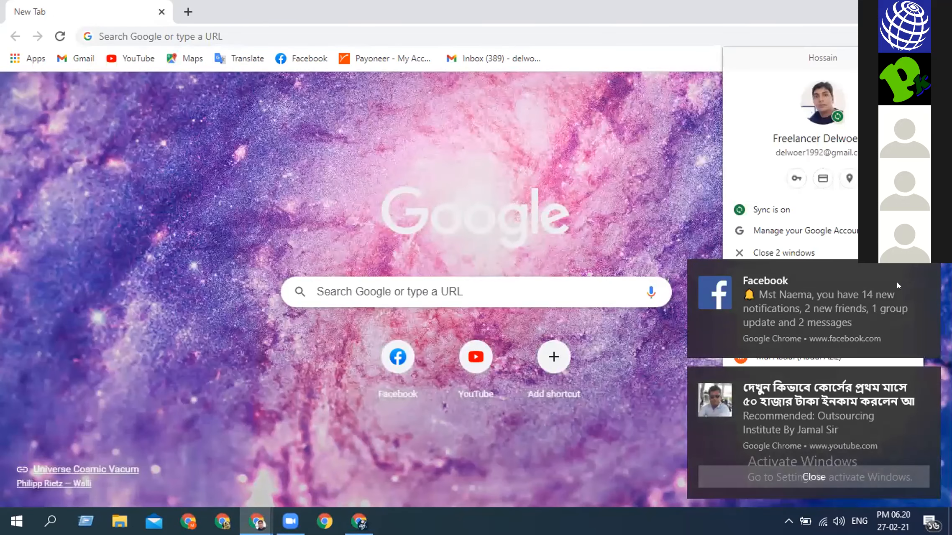
mouse_move(897, 286)
click(923, 271)
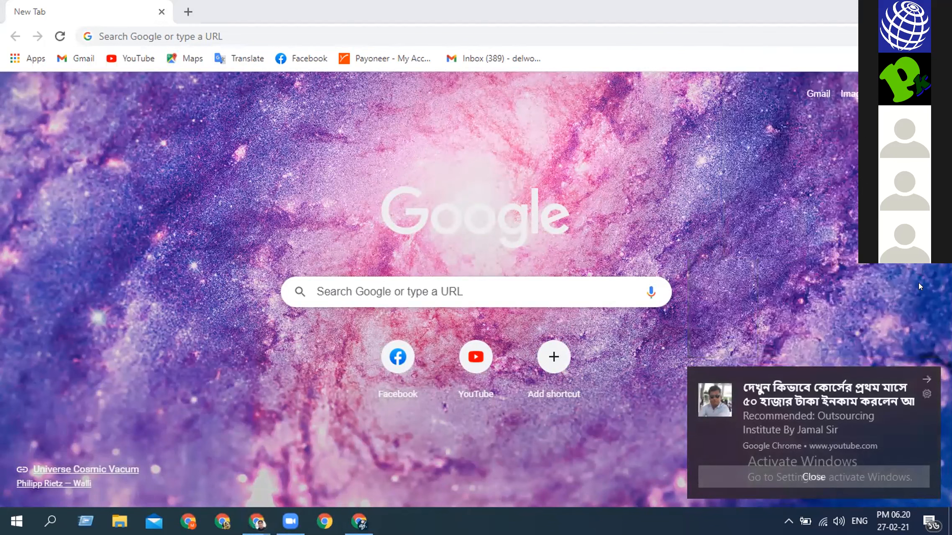
click(926, 376)
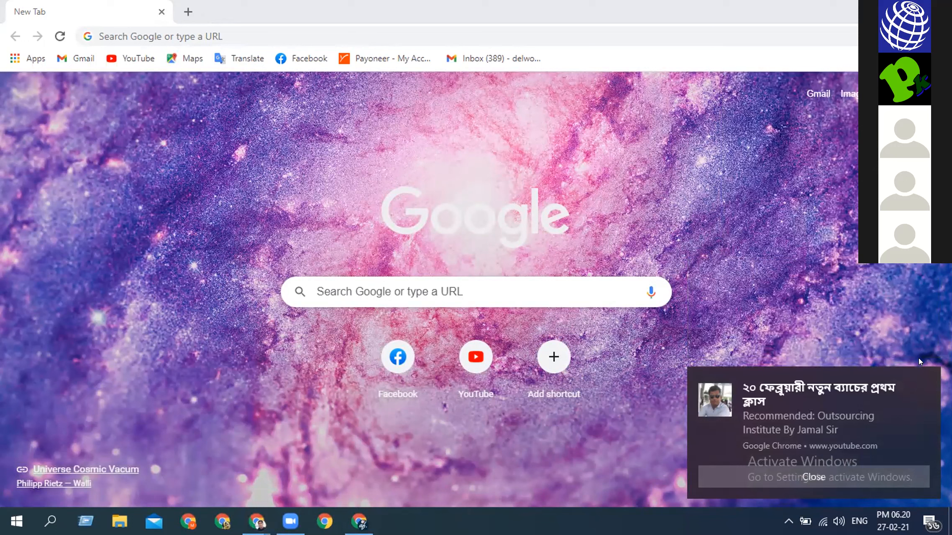
click(919, 271)
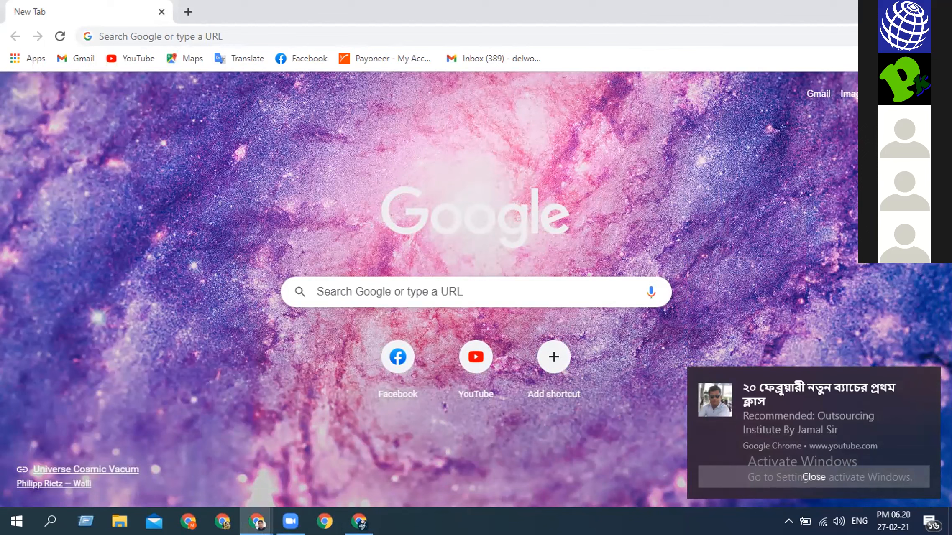
- Check the available browser profiles and the Google account options, and dismiss the remaining YouTube notification
click(915, 36)
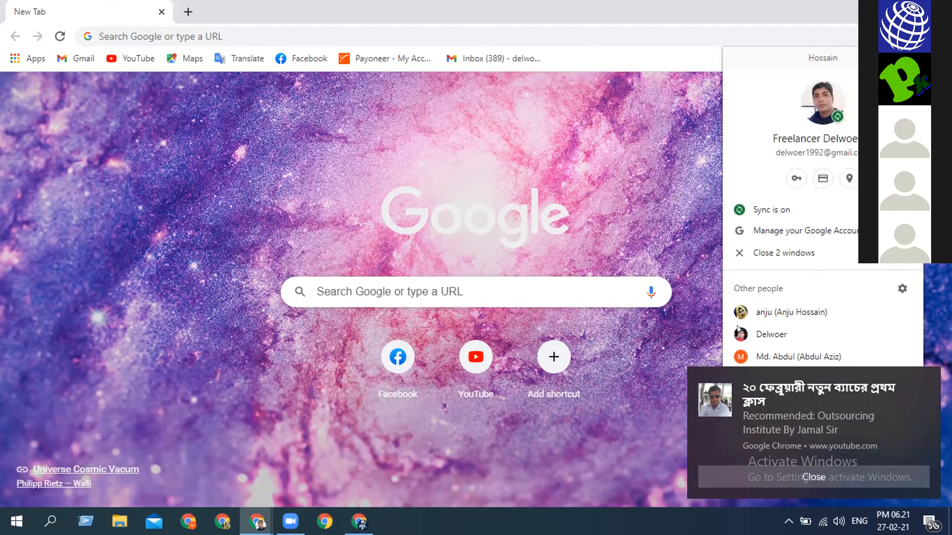
click(706, 250)
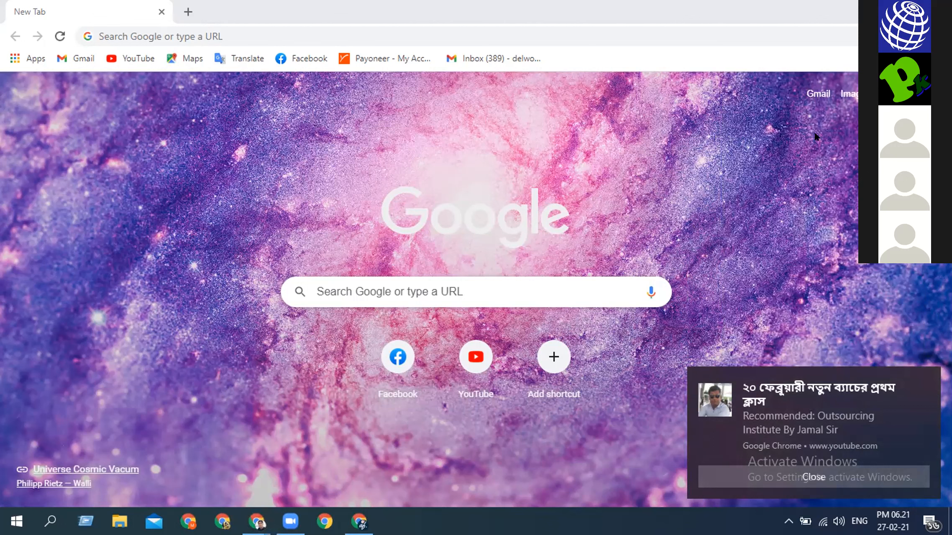
click(931, 94)
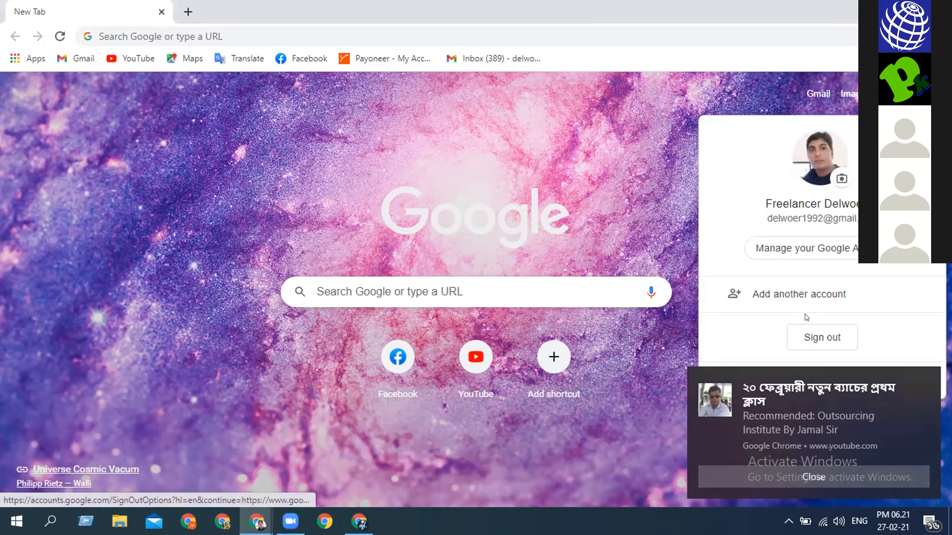
click(927, 379)
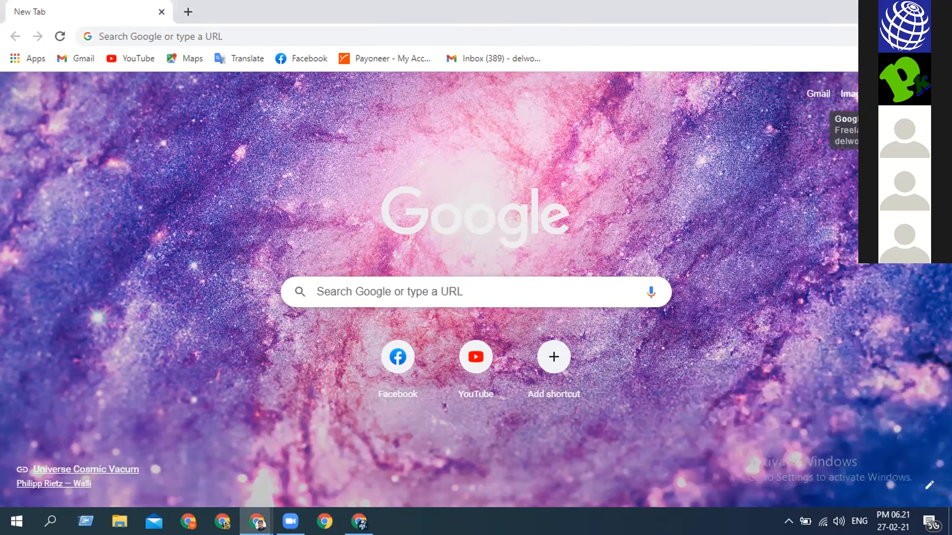
- Switch to the second profile under Other people in Chrome and open Instagram from its bookmarks
click(914, 37)
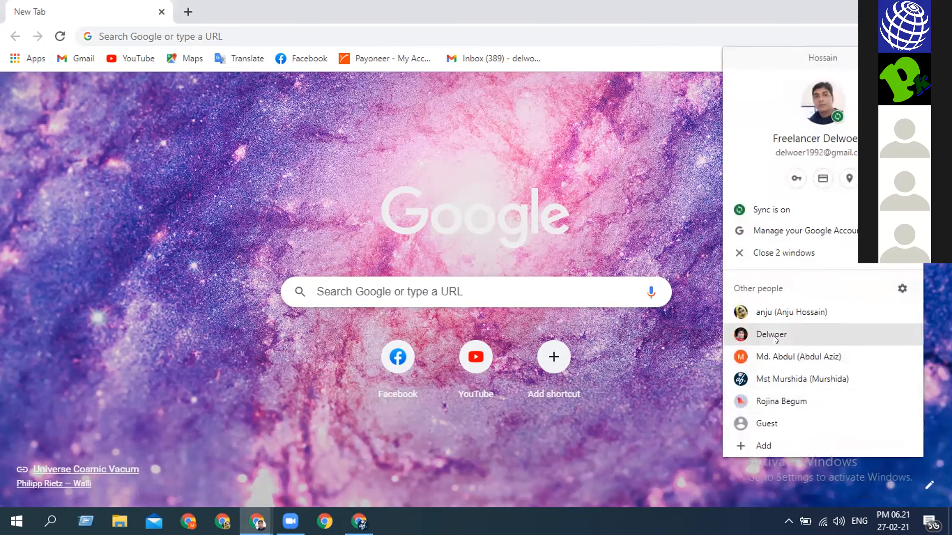
click(775, 333)
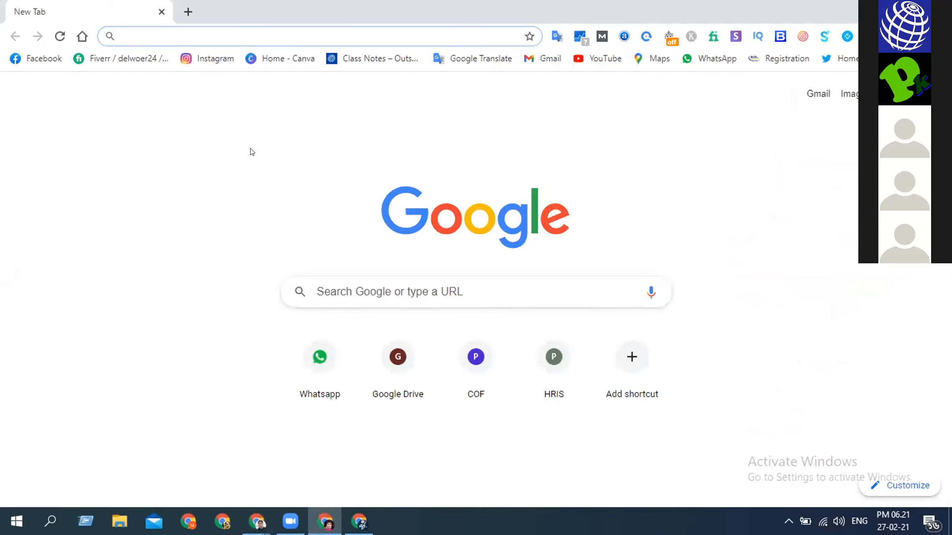
click(214, 62)
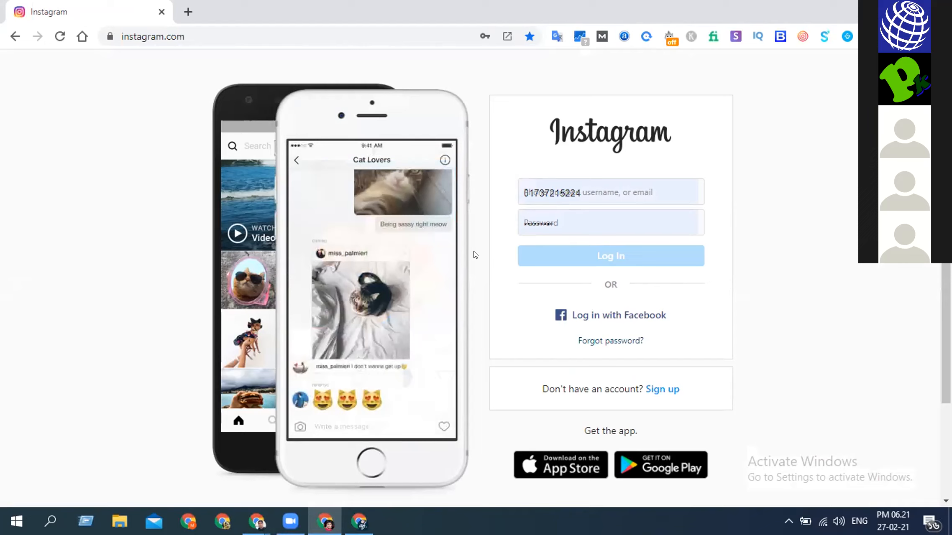
- Log in to Instagram with the autofilled credentials and save the login information
click(624, 260)
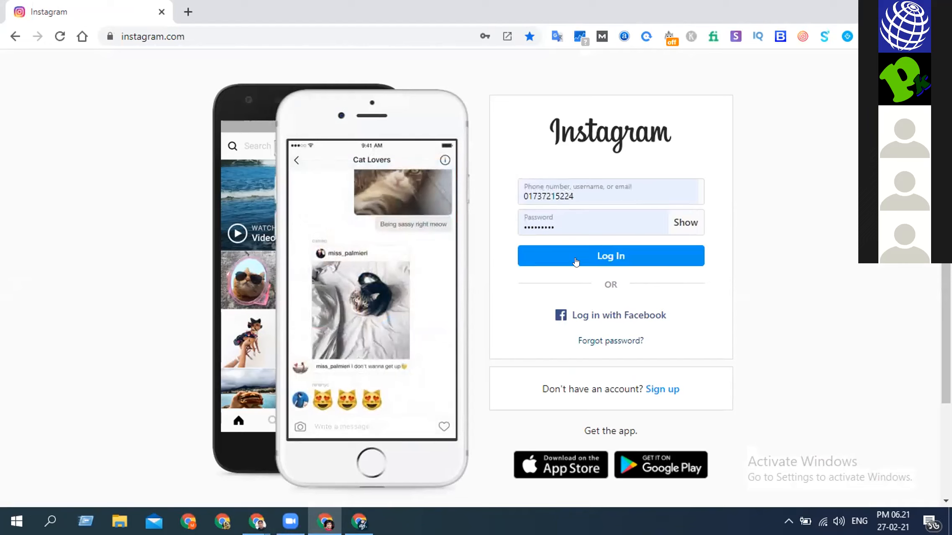
click(606, 254)
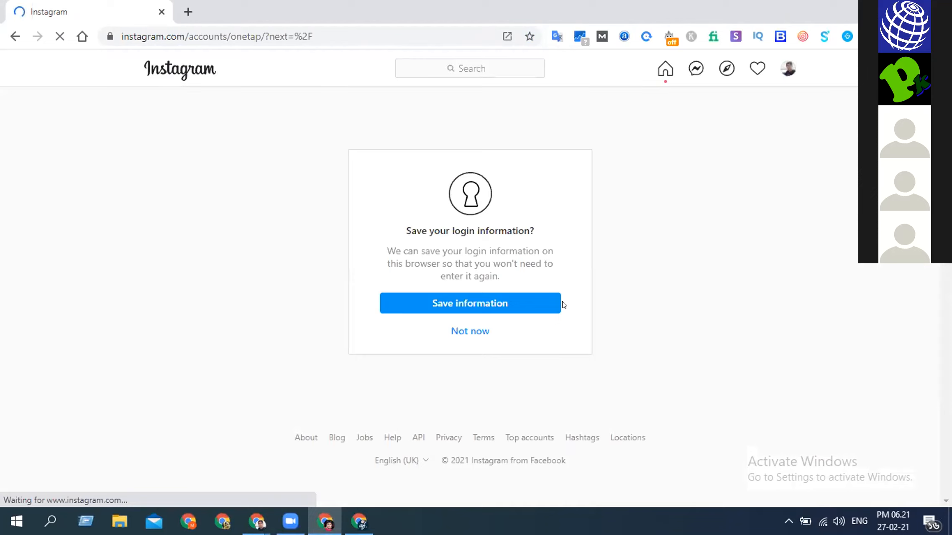
click(495, 305)
double_click(591, 259)
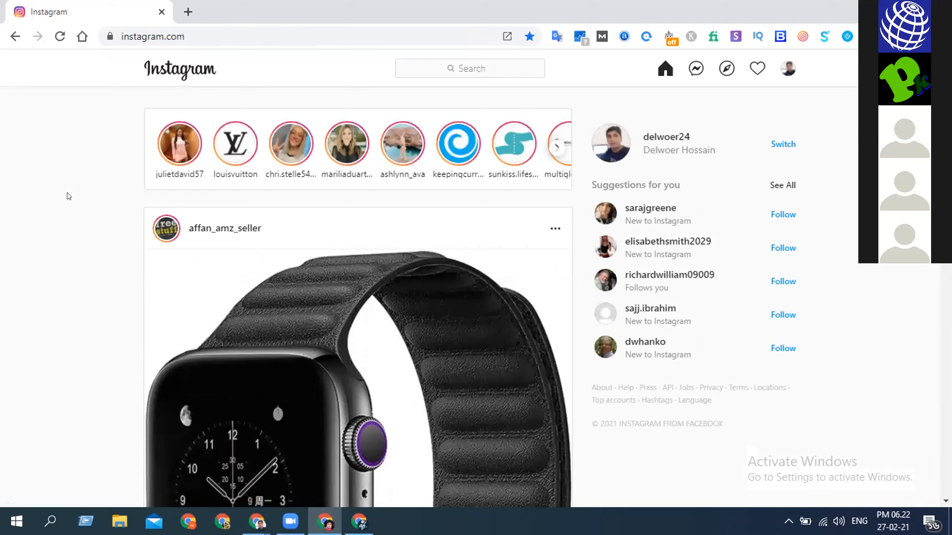
- Inspect the Instagram feed in the iPhone X mobile view and reload the page
right_click(117, 329)
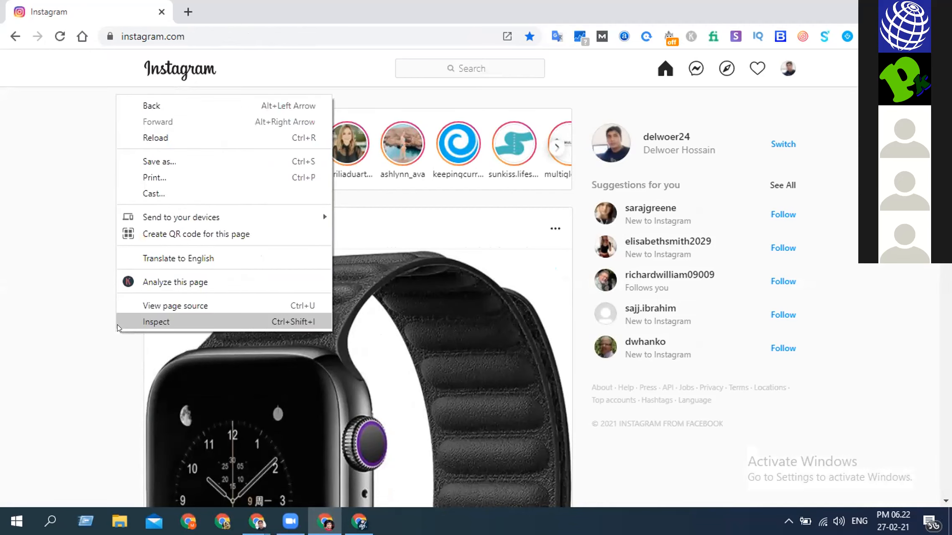
click(138, 321)
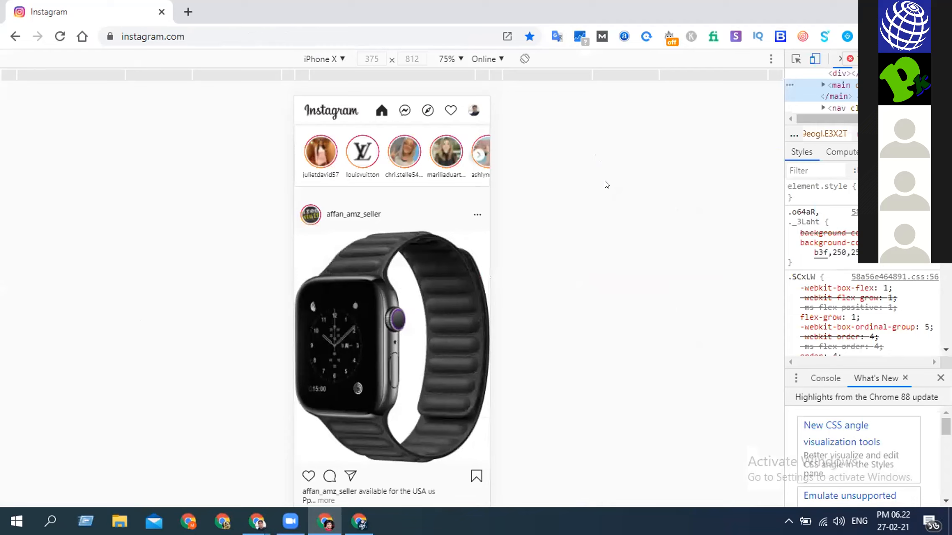
click(59, 36)
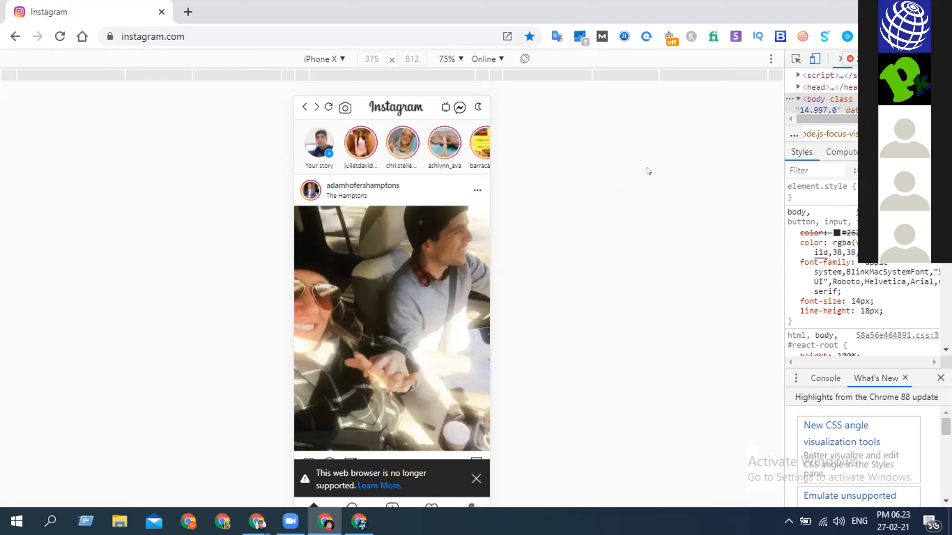
- Turn off the mobile device view and close the developer tools on the Instagram page
key(ctrl+shift+m)
click(692, 124)
key(ctrl+shift+i)
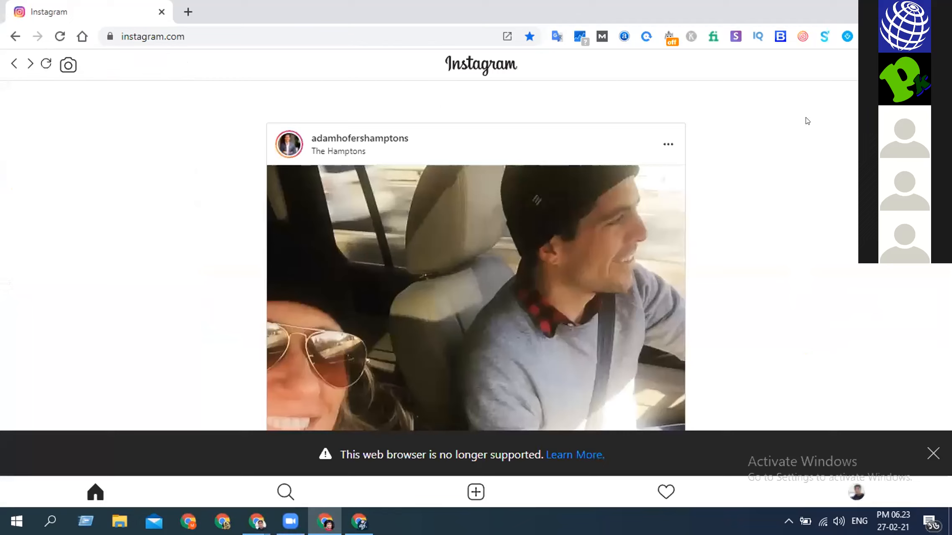
- Open the current Chrome profile's Edit person settings and examine its name, picture and available avatar options
click(913, 36)
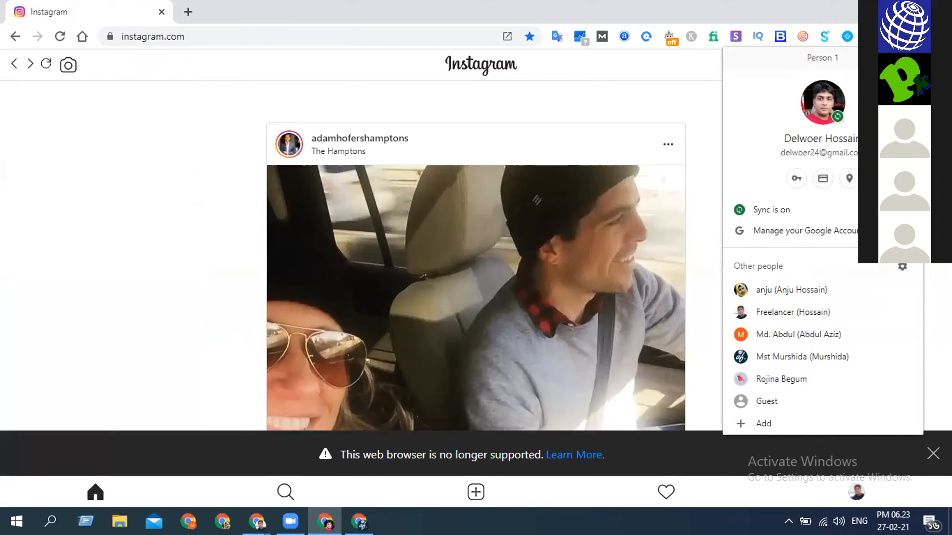
click(815, 58)
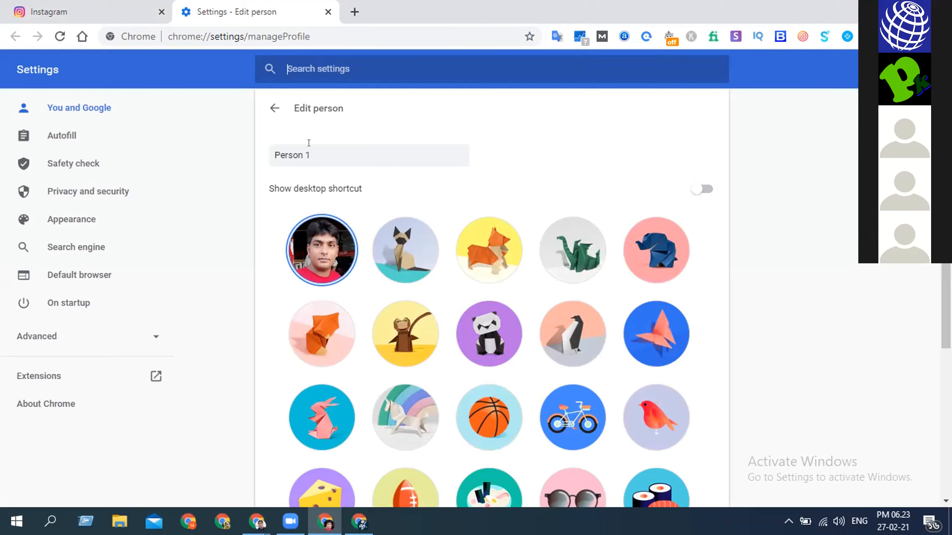
scroll(314, 201, down, 3)
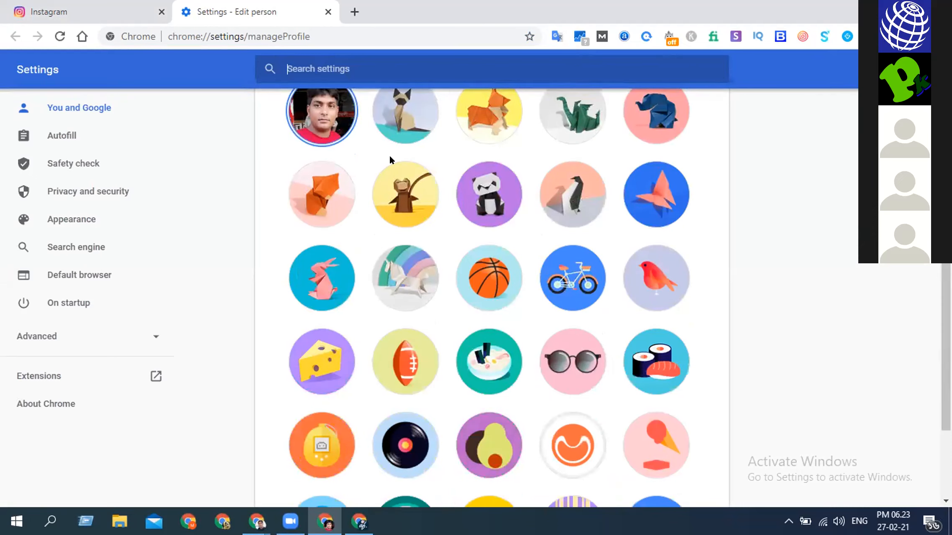
scroll(281, 298, down, 1)
scroll(282, 295, down, 1)
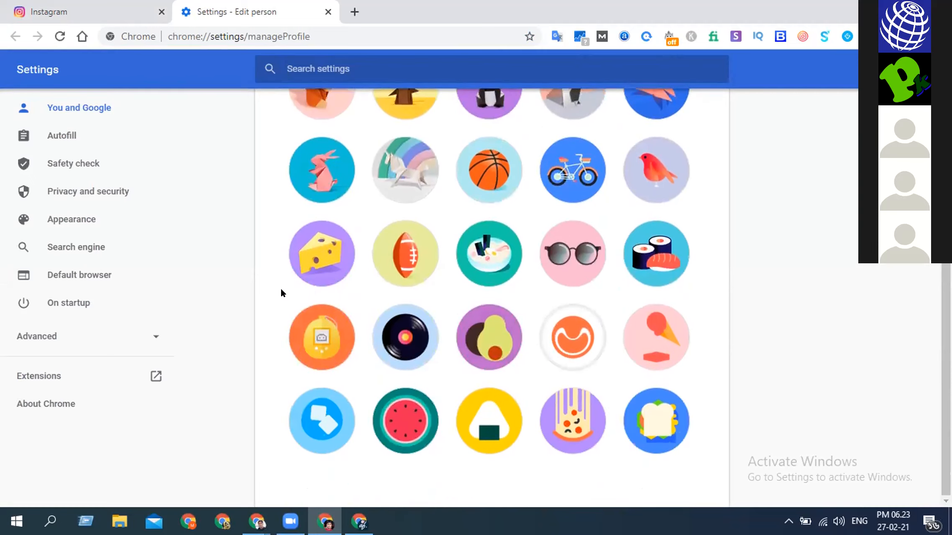
scroll(281, 290, up, 6)
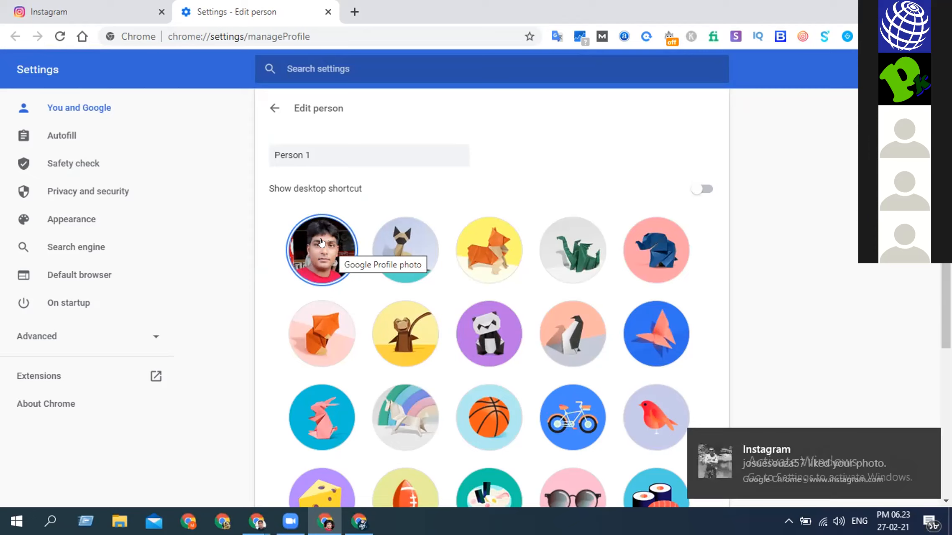
right_click(325, 241)
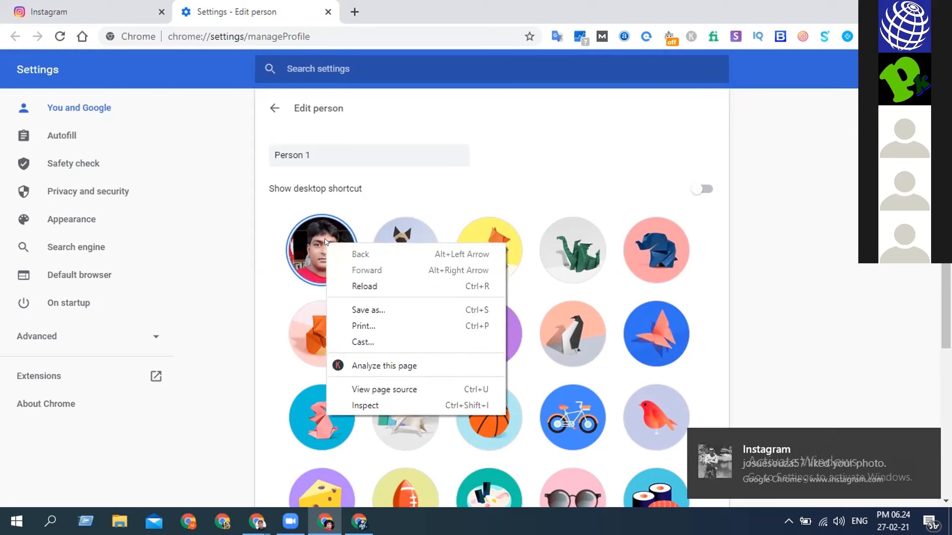
click(450, 168)
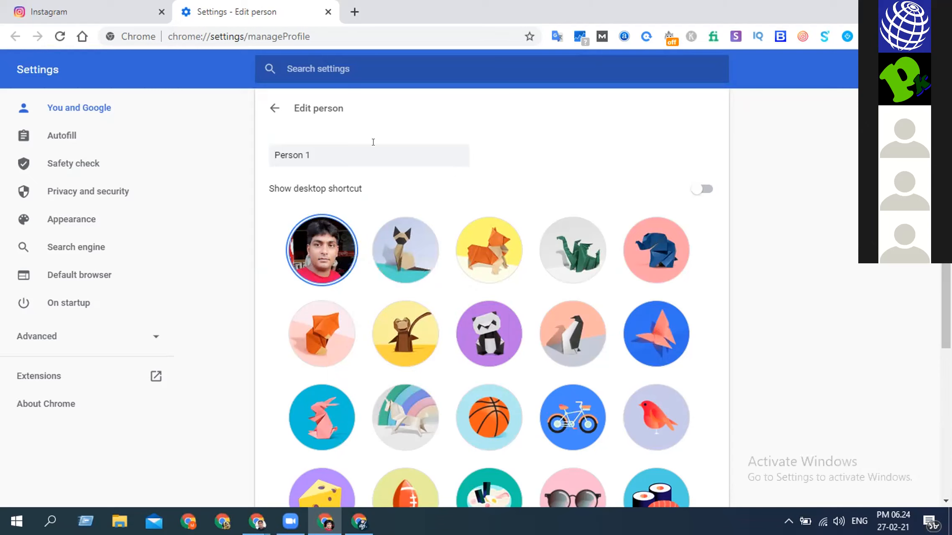
- Turn off sync for the current Chrome profile, also clearing bookmarks, history, passwords and more from this device
click(265, 109)
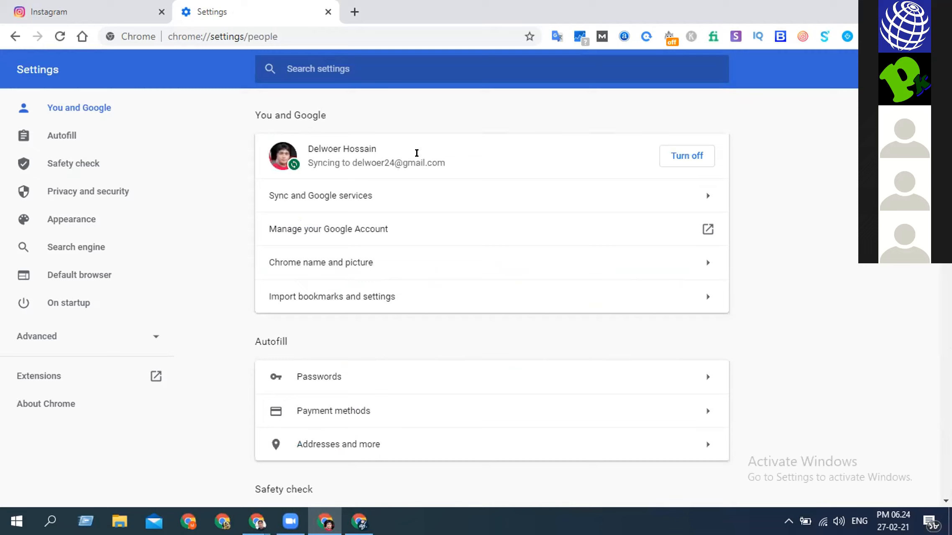
click(676, 155)
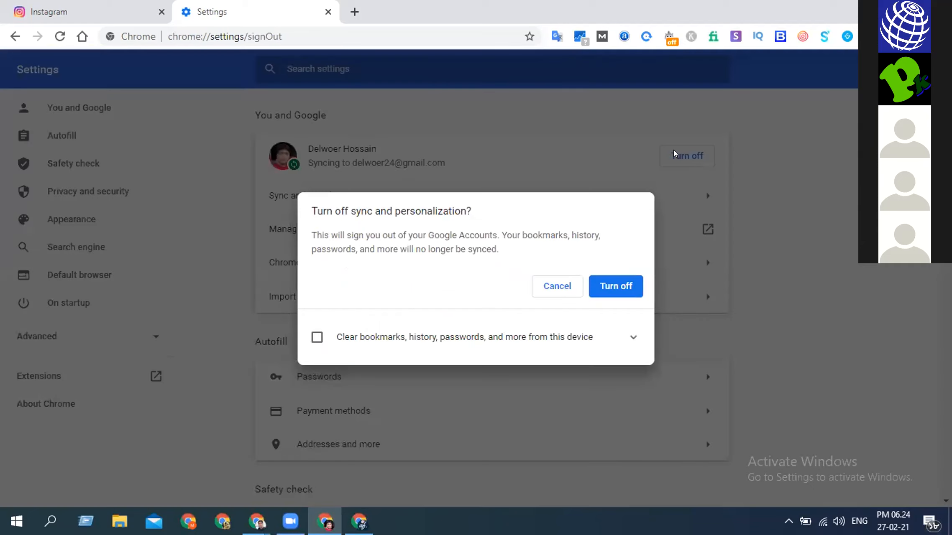
click(312, 338)
click(611, 289)
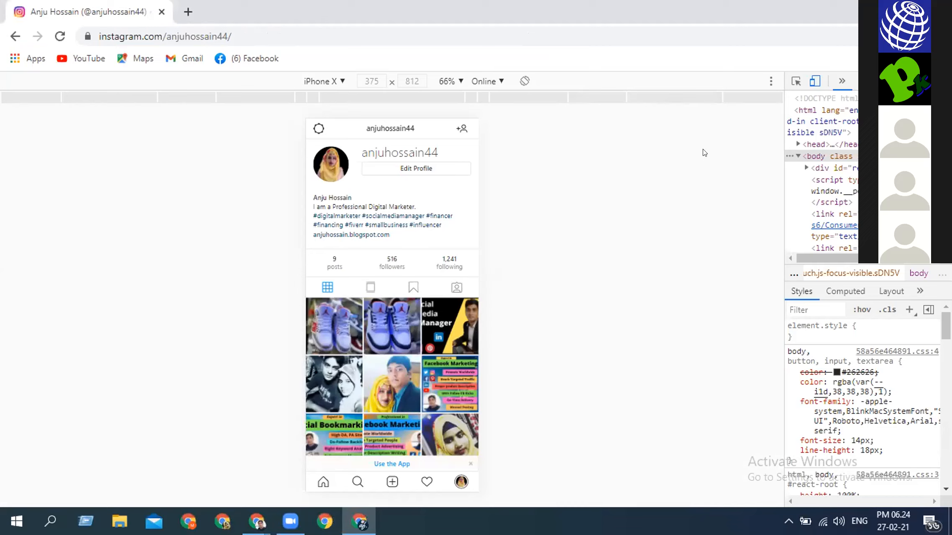
- Check the remaining Chrome profiles in the other window and open the first shoe photo post on the Instagram profile
click(914, 36)
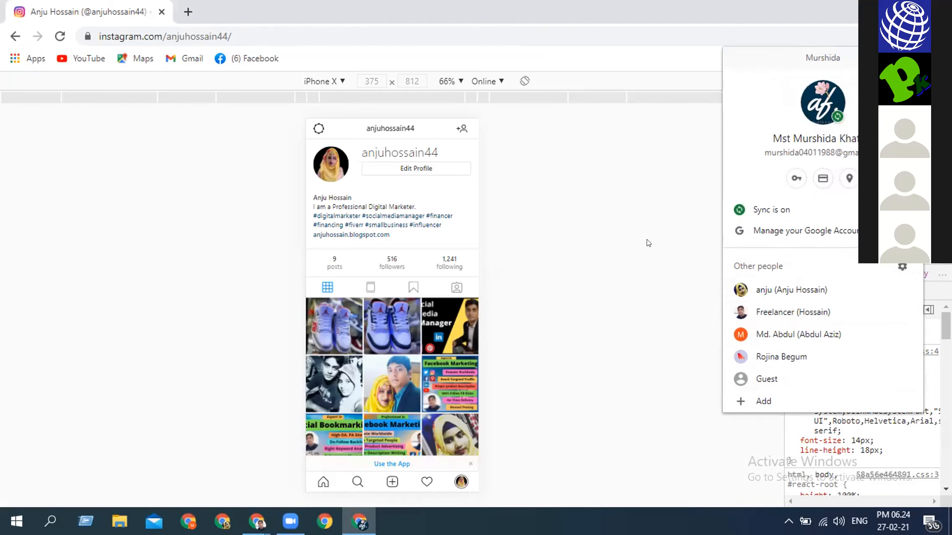
click(595, 216)
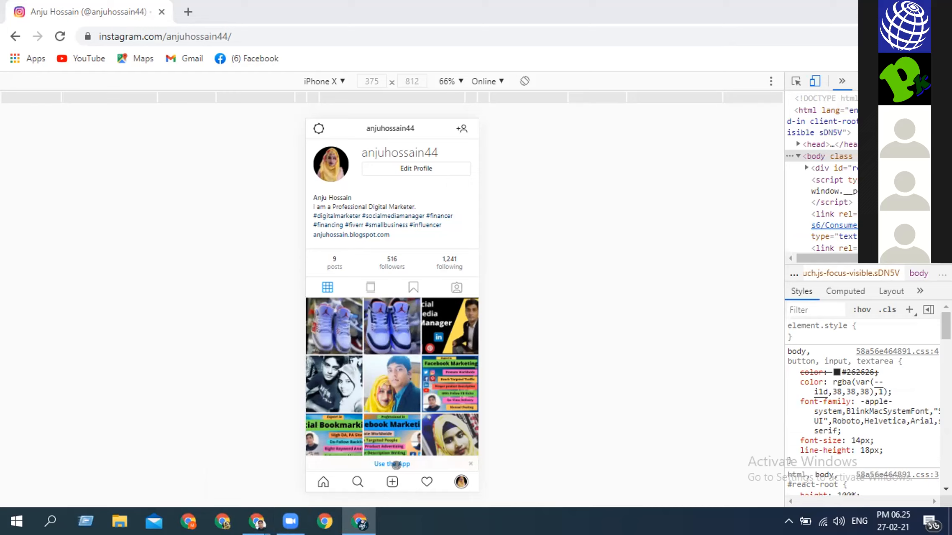
click(321, 322)
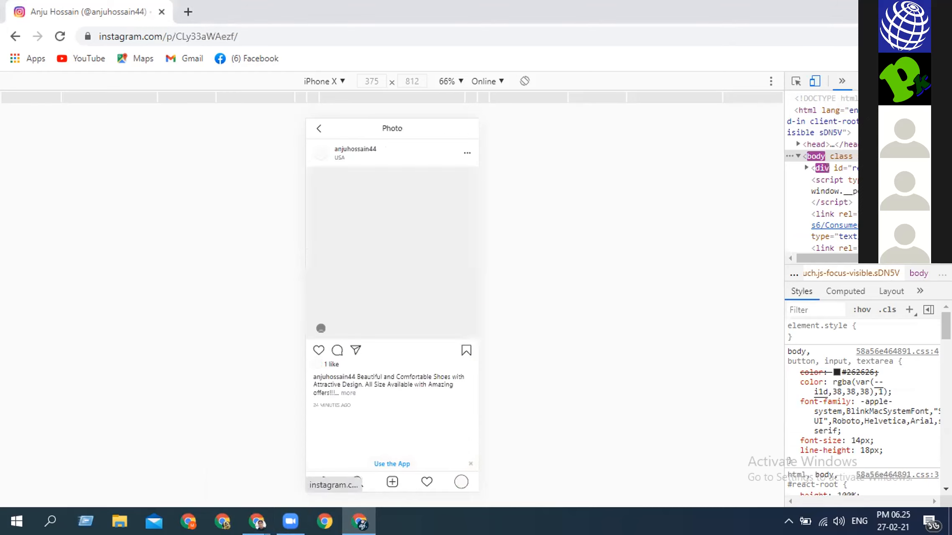
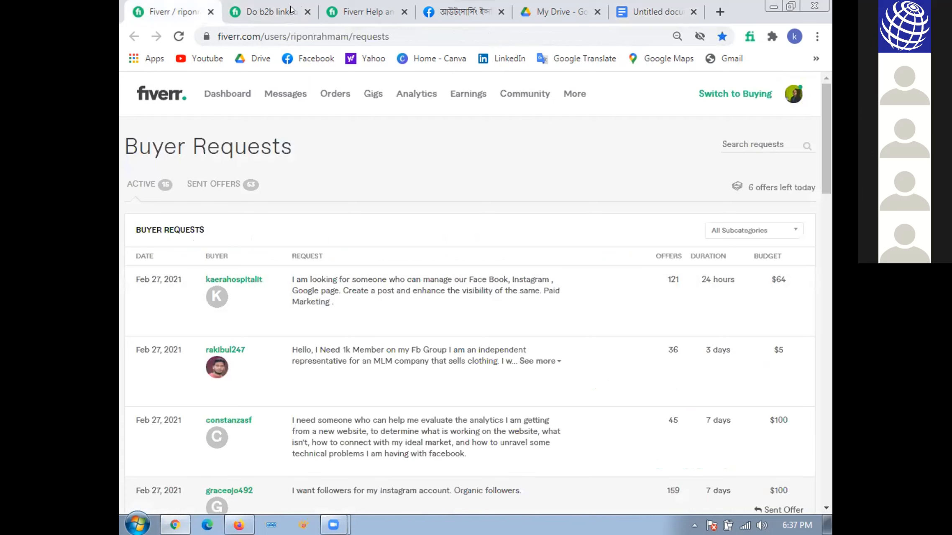
- Look at the Creating a Gig help article and the active Chrome profile, and bring up the B2B LinkedIn lead generation gig page
click(376, 13)
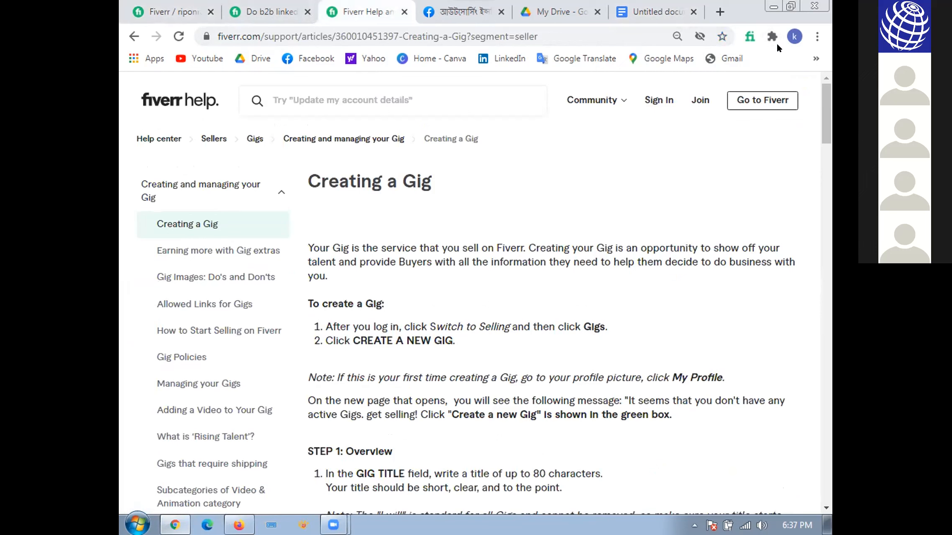
click(794, 36)
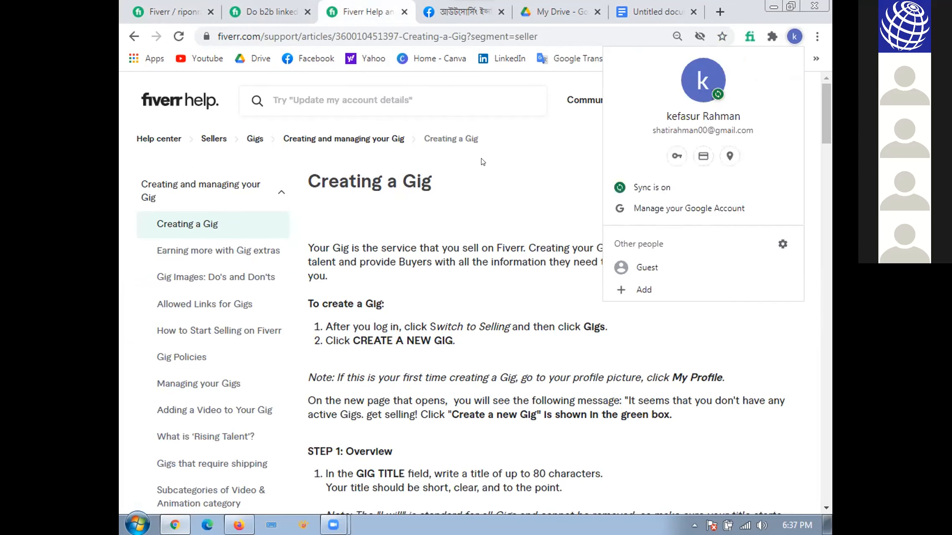
click(285, 8)
click(285, 7)
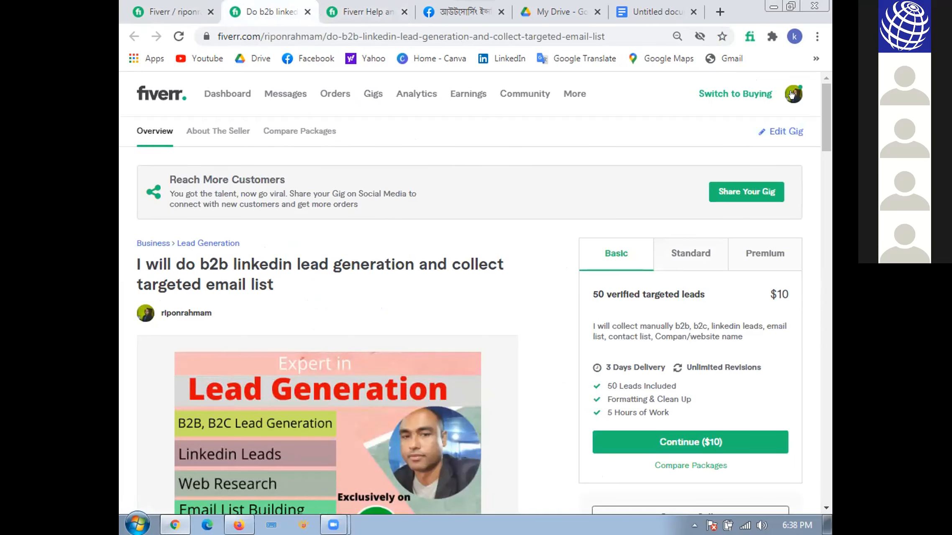
- Try to open the seller profile from the lead generation gig page, and return to the Buyer Requests page
click(791, 95)
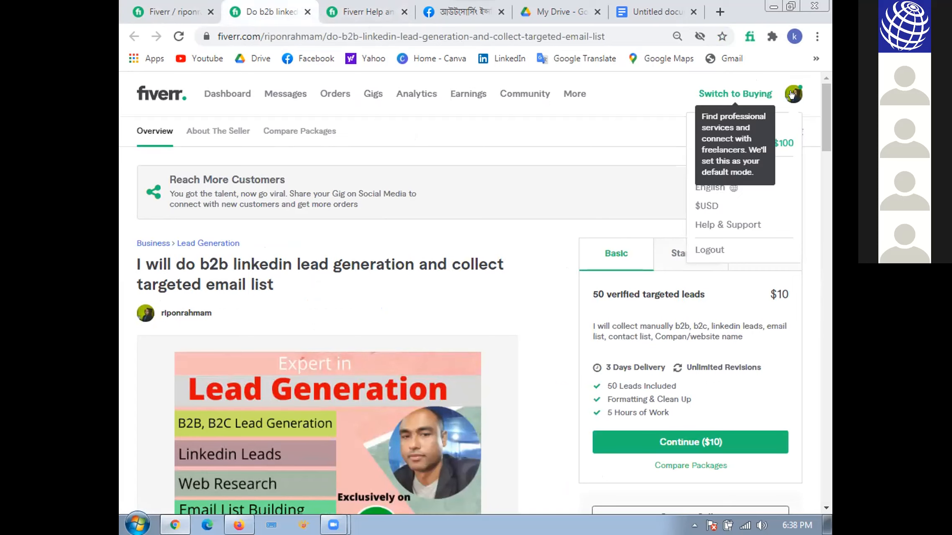
click(785, 120)
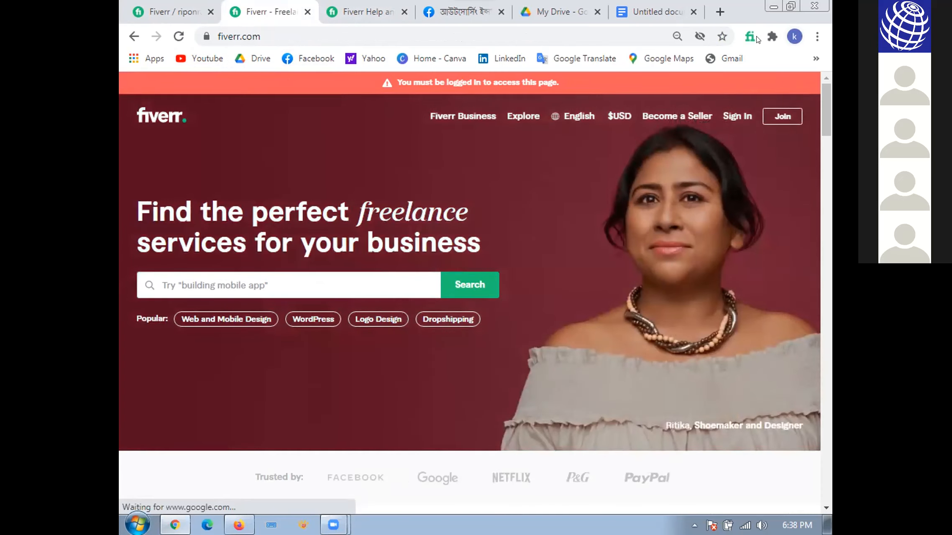
click(793, 37)
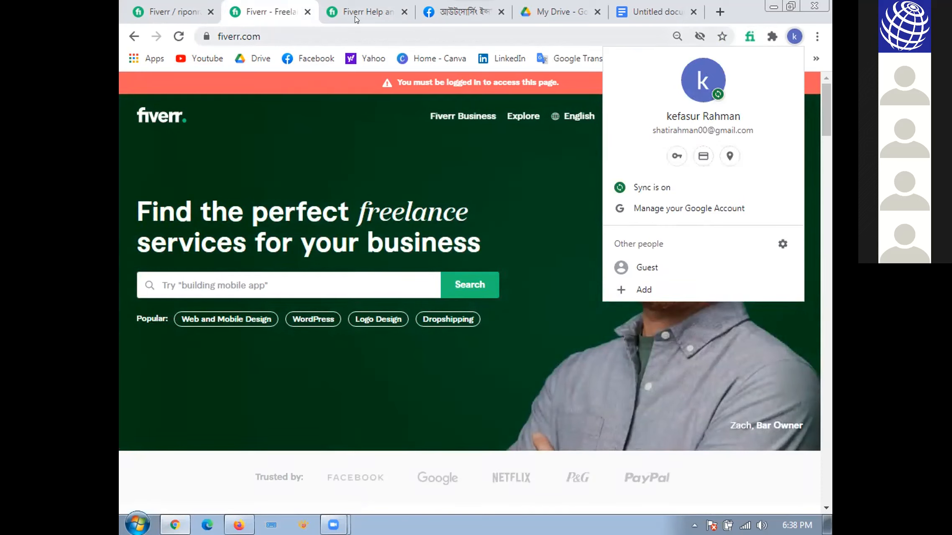
click(378, 17)
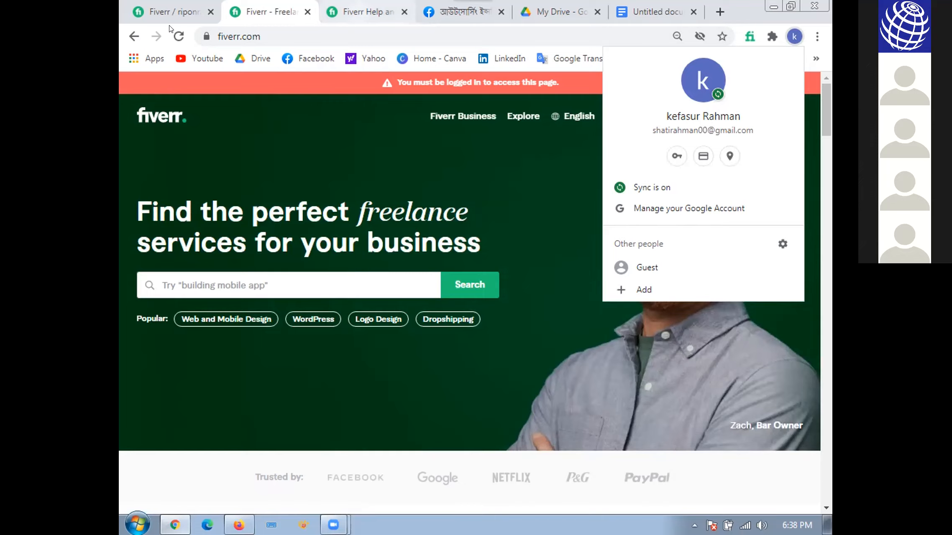
click(191, 17)
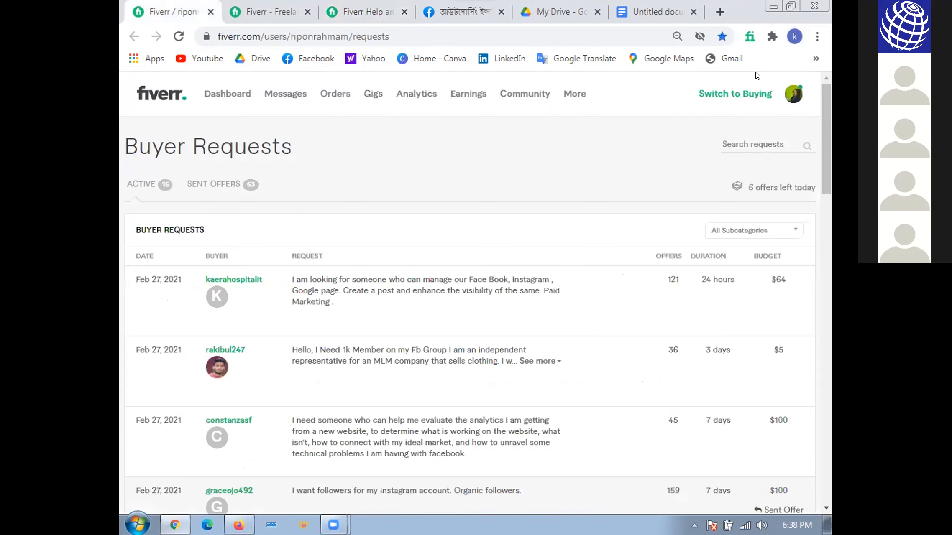
- Open the Fiverr account's Profile link in a new tab from Buyer Requests and sign in with the saved account credentials
right_click(790, 95)
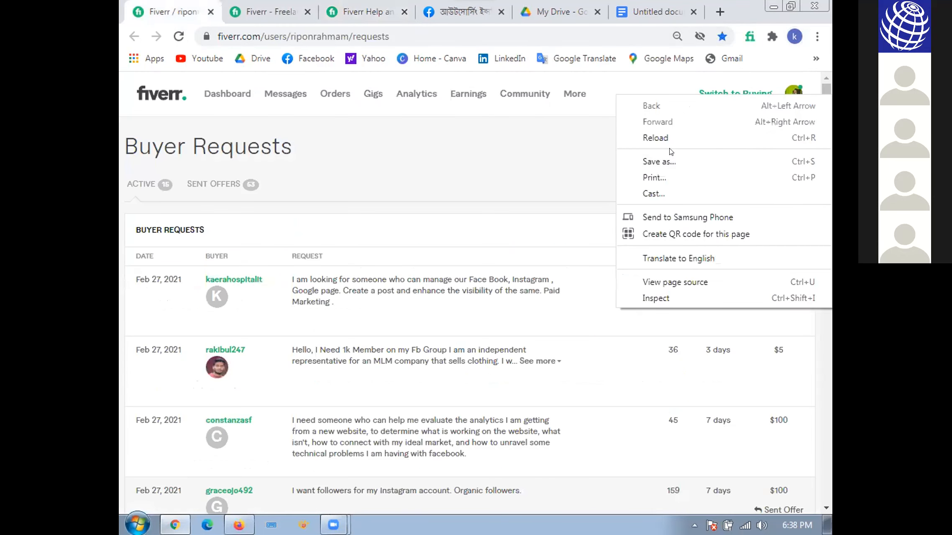
click(791, 89)
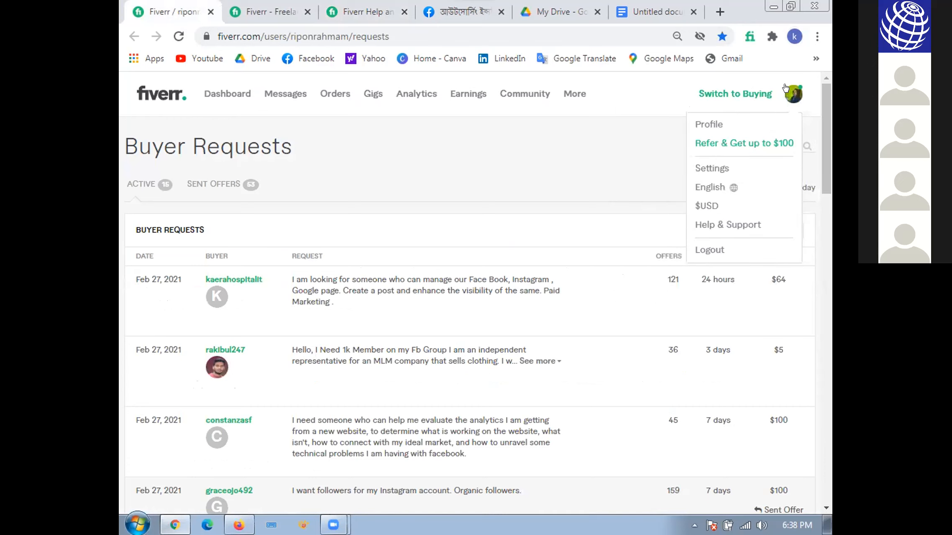
right_click(790, 124)
click(723, 137)
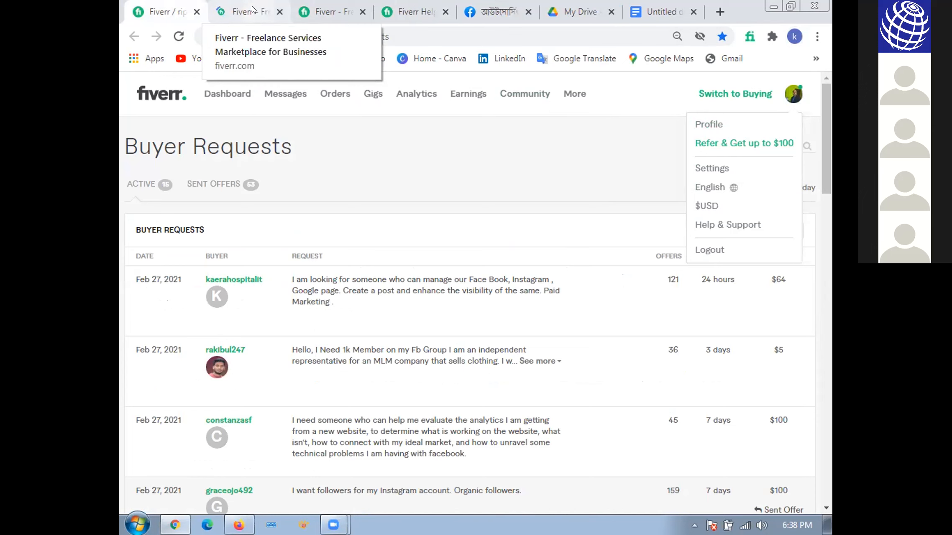
click(246, 9)
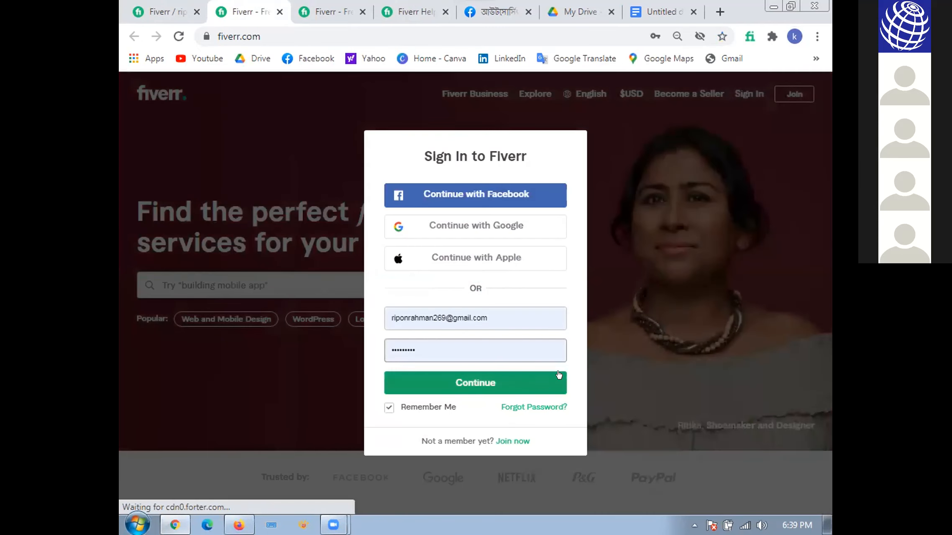
click(516, 387)
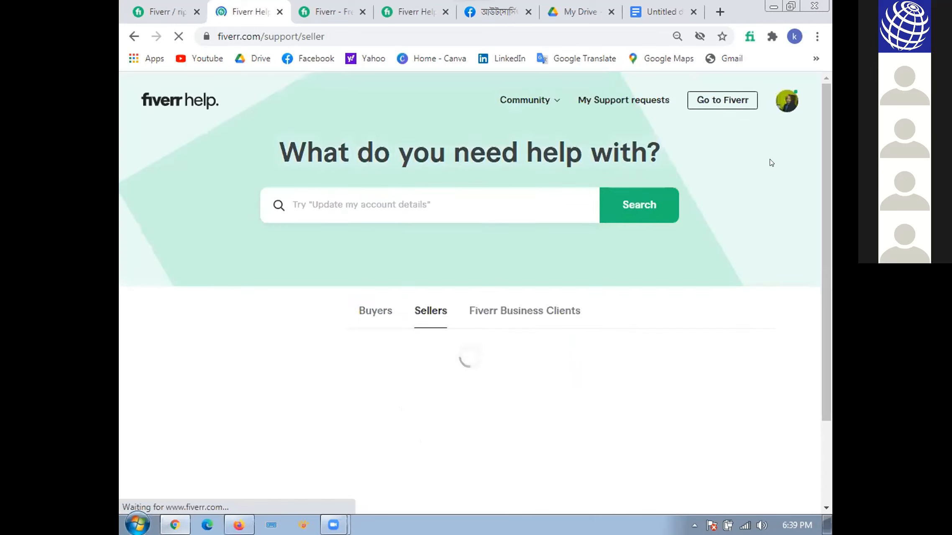
- Open the account's seller profile in its own tab from the Fiverr Help page
click(788, 96)
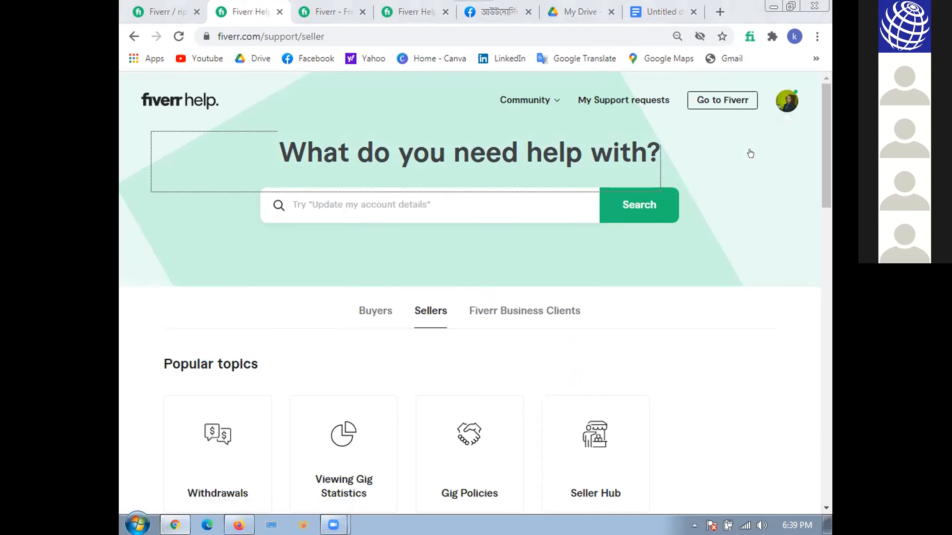
click(781, 97)
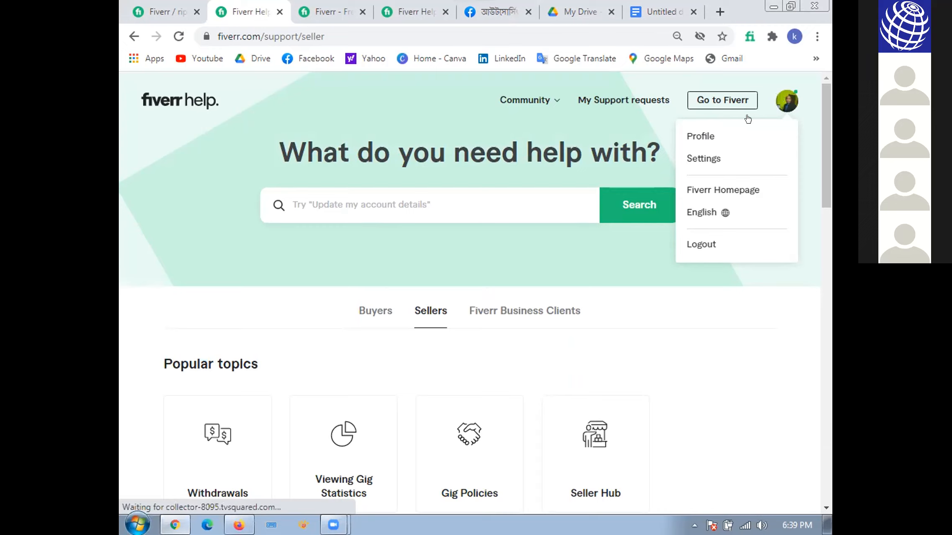
click(718, 134)
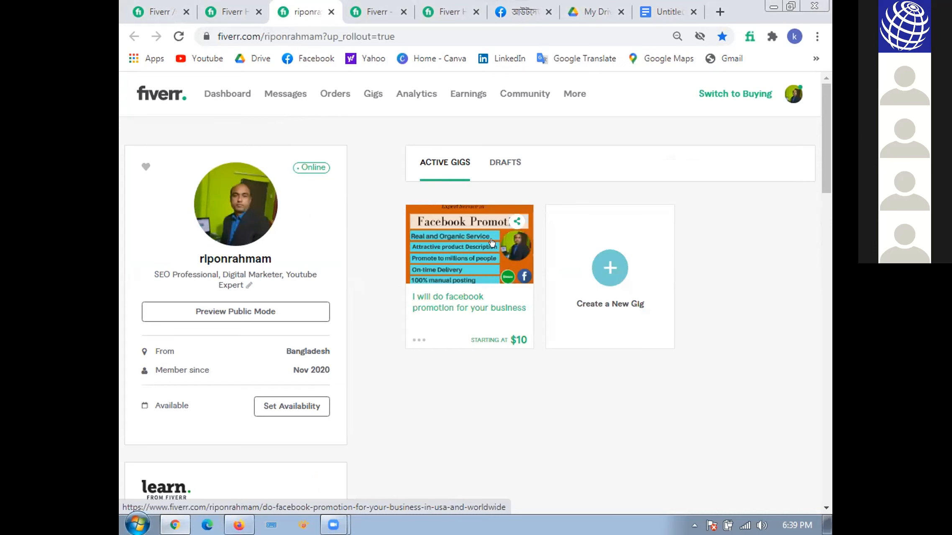
- Open the active Facebook promotion gig and examine its title, image gallery, description and Basic package
click(492, 242)
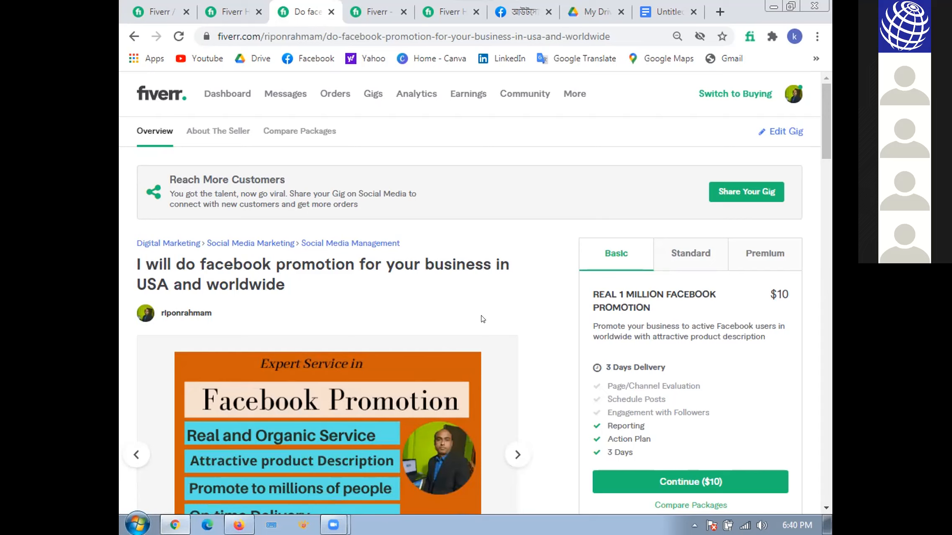
scroll(538, 339, down, 5)
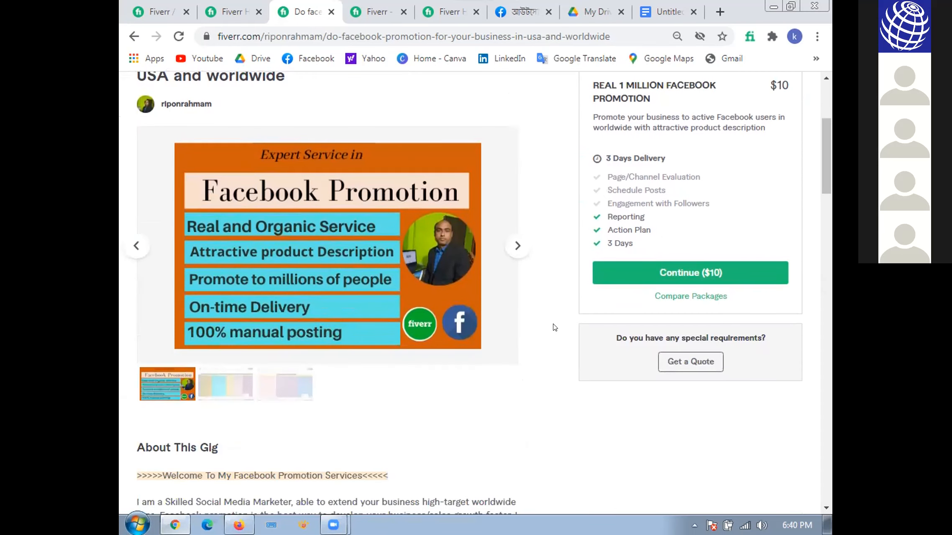
scroll(557, 322, up, 1)
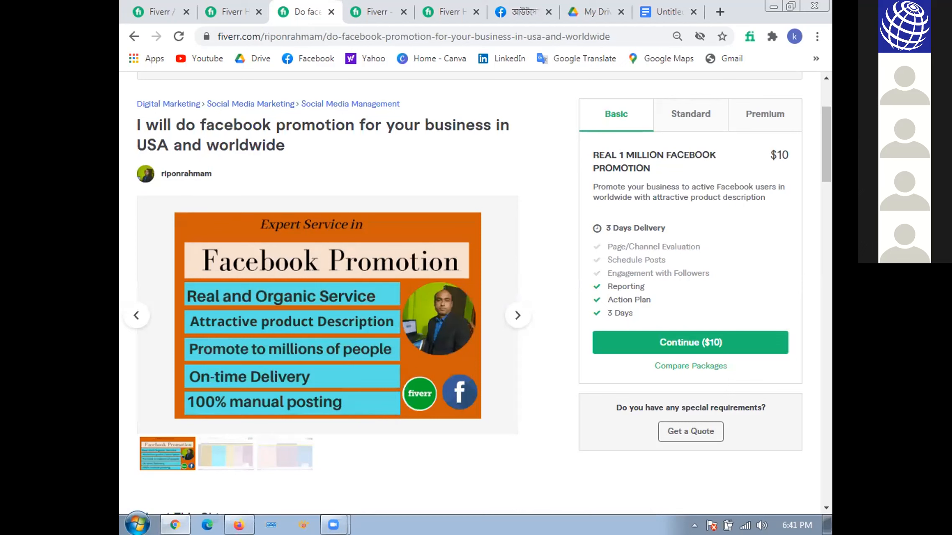
scroll(547, 209, up, 3)
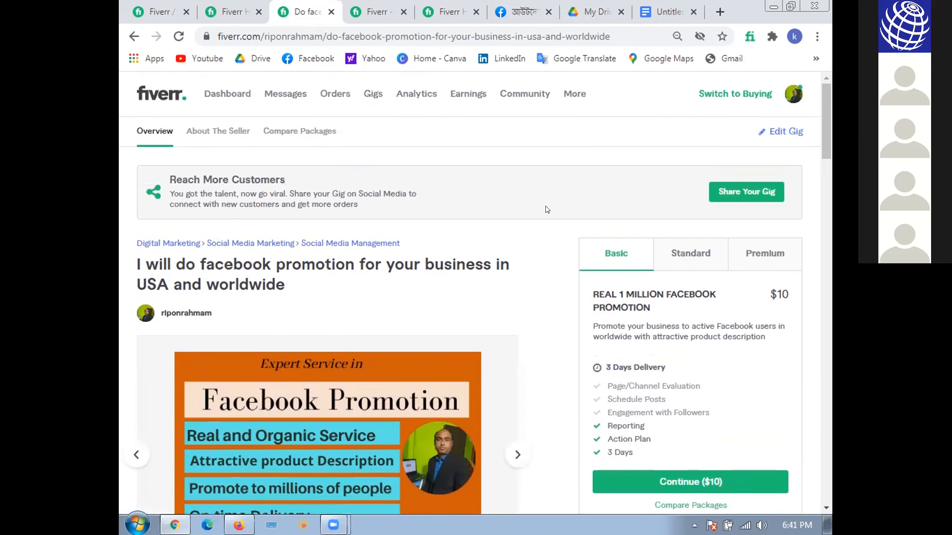
- Go to the Gigs management page and examine the Facebook promotion gig's status, order queue limit, watermark setting and performance
click(369, 95)
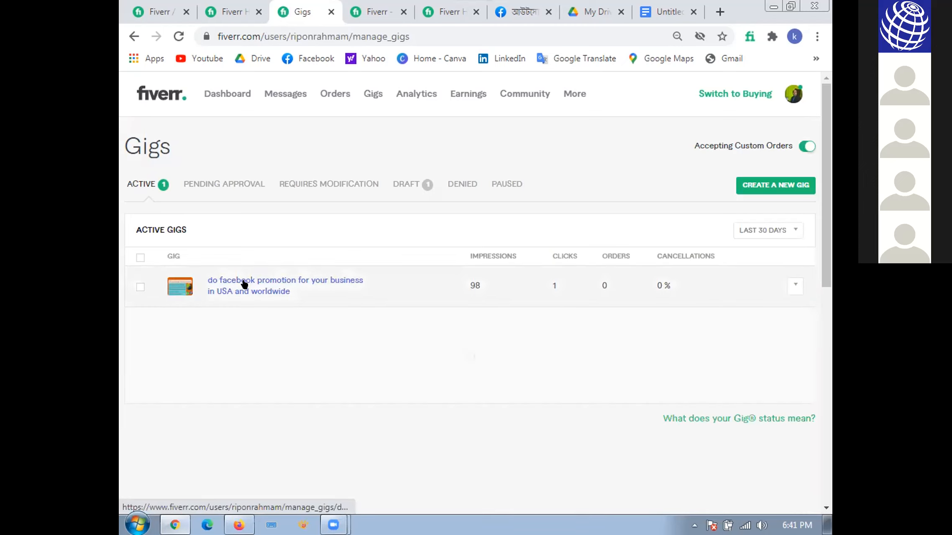
scroll(317, 366, down, 3)
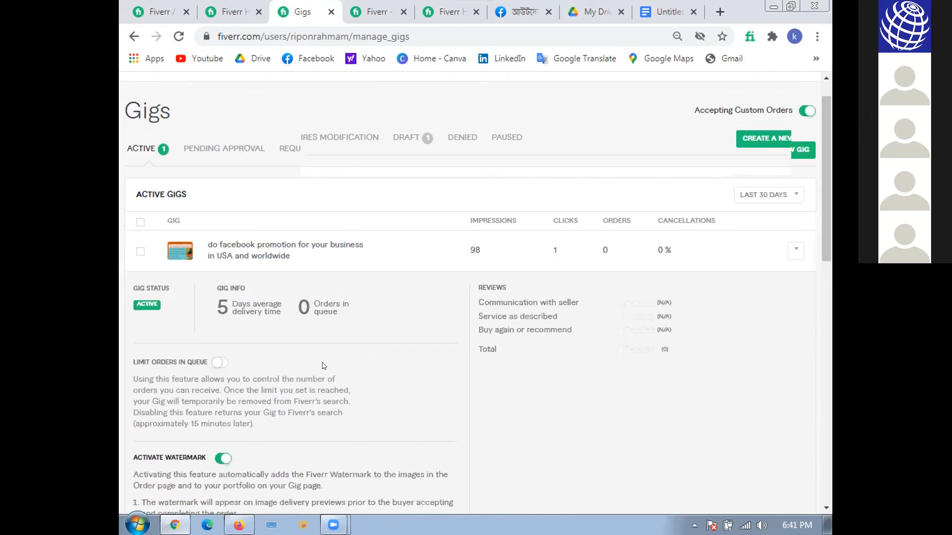
scroll(322, 366, down, 2)
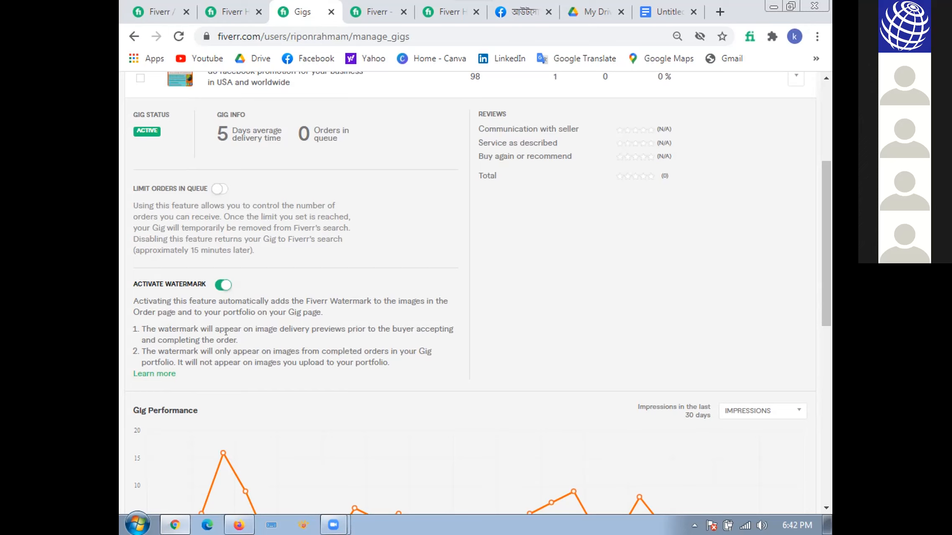
scroll(726, 331, up, 1)
scroll(726, 331, up, 4)
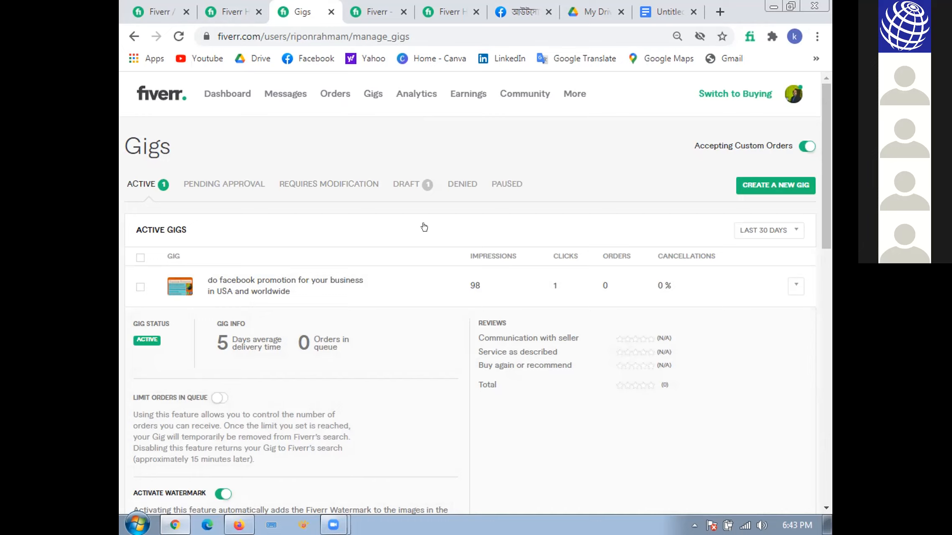
click(224, 10)
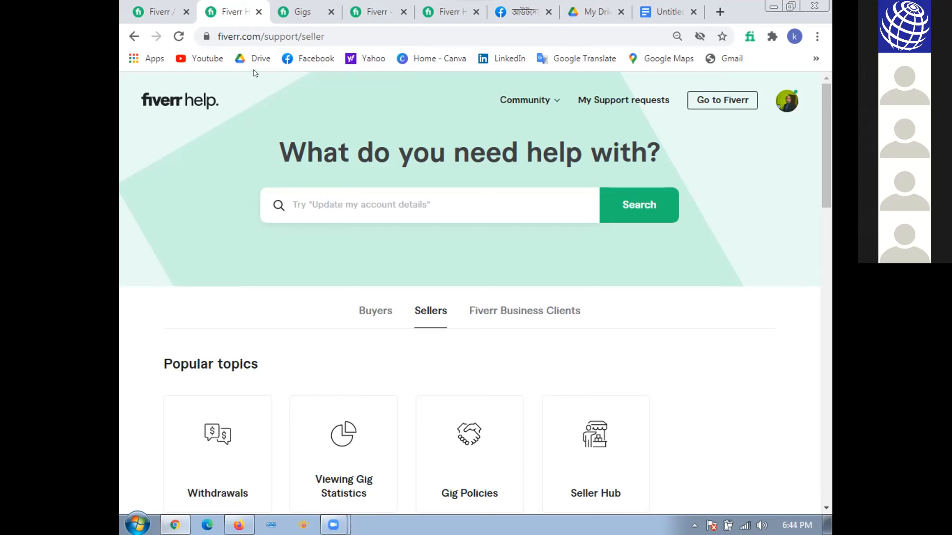
click(157, 12)
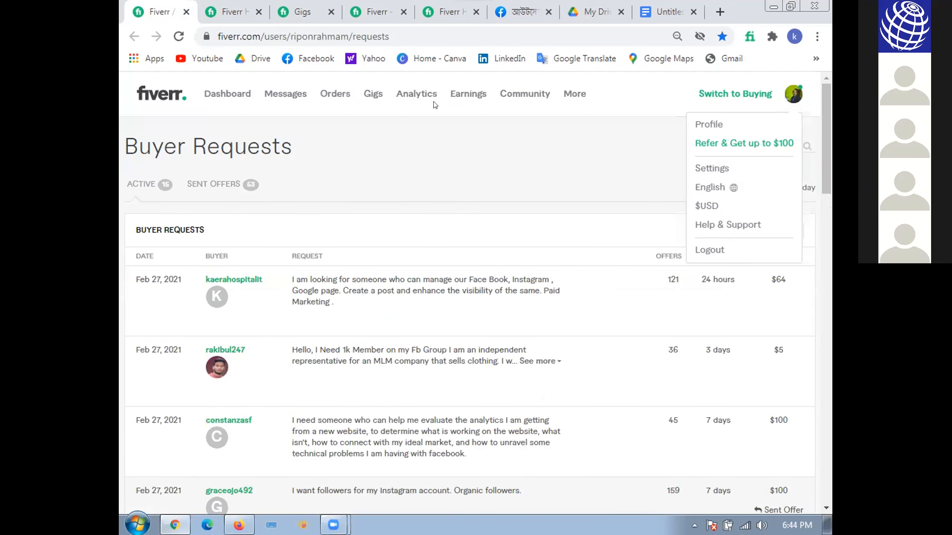
click(222, 15)
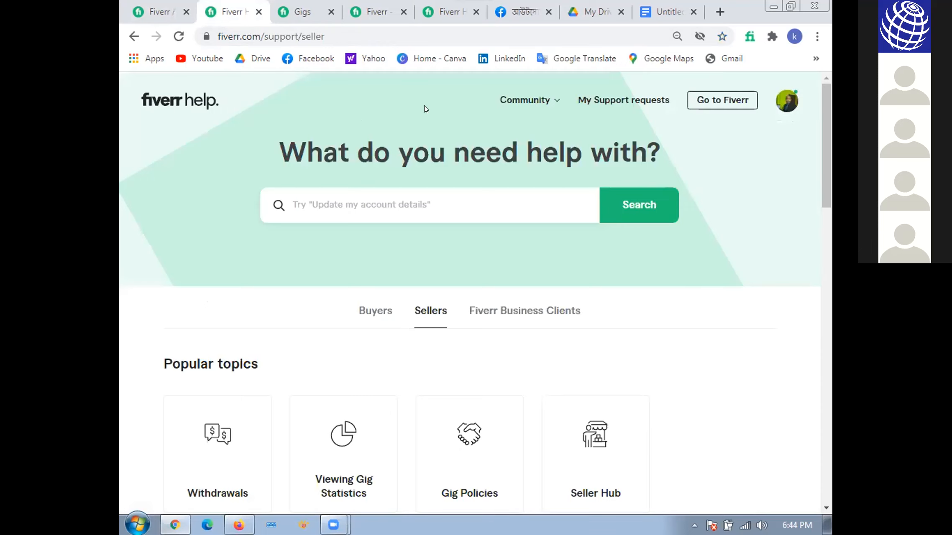
- Return to the Gigs management page, reload it and open the active Facebook promotion gig for editing
click(291, 17)
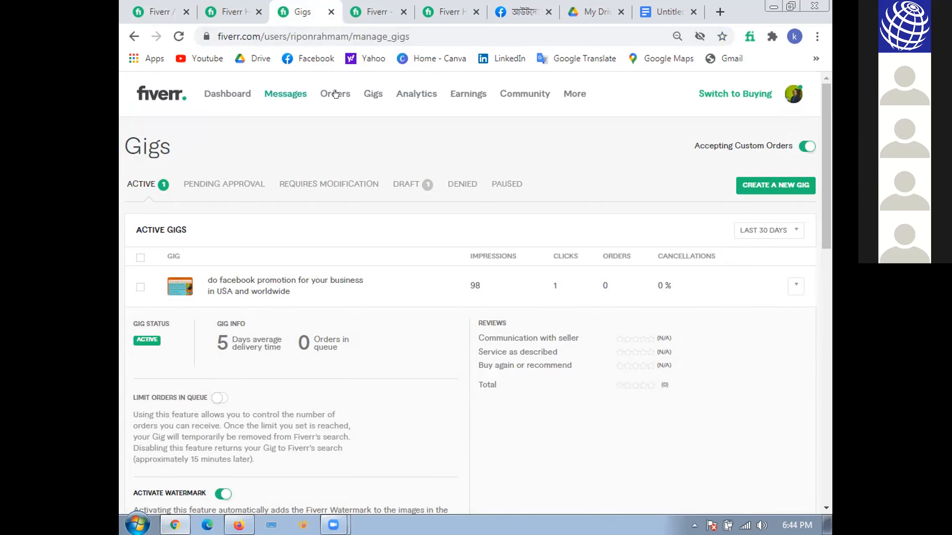
click(370, 93)
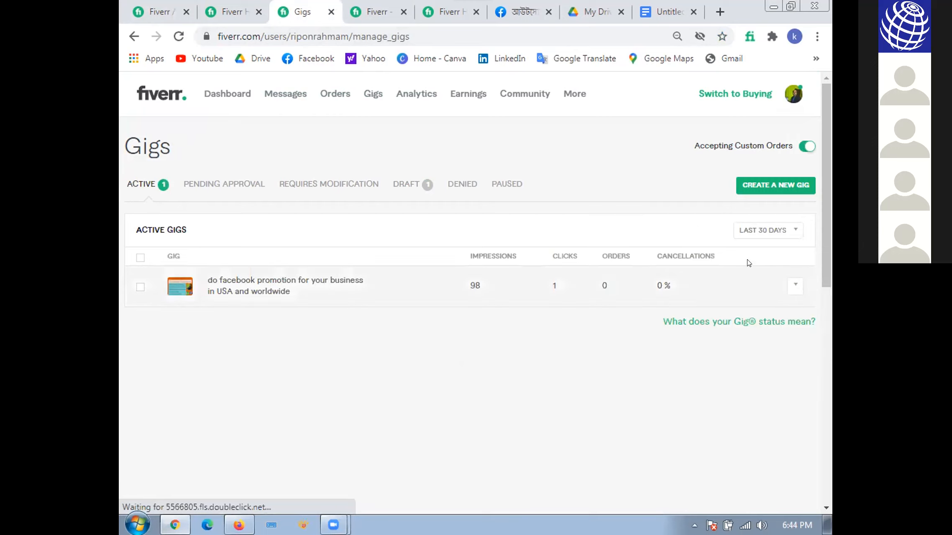
click(794, 285)
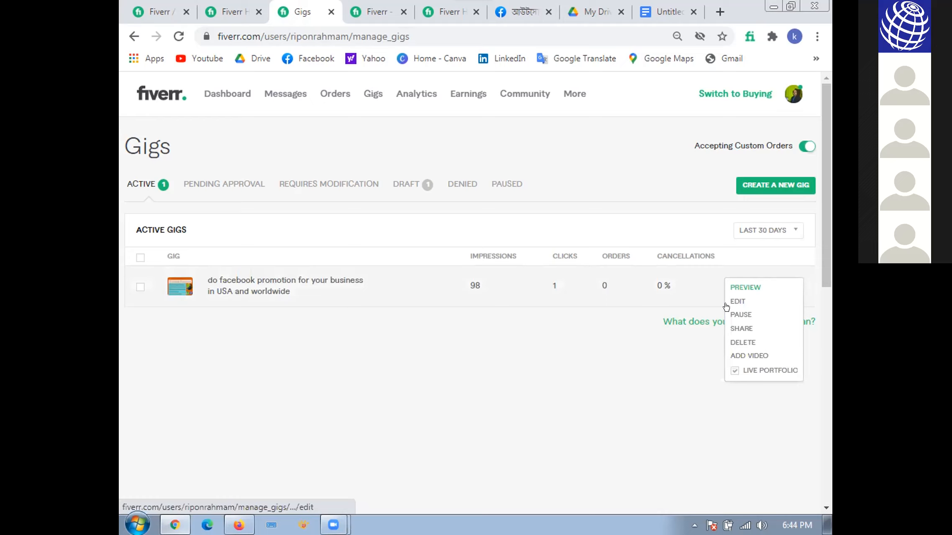
click(731, 293)
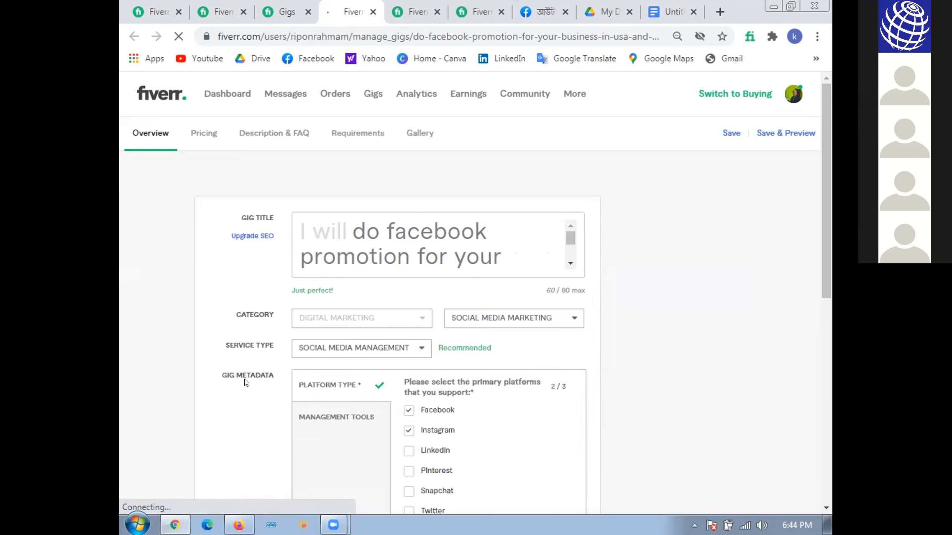
- Review and save the Facebook promotion gig's Overview details, including its search tags, and go to its Pricing section
scroll(246, 384, down, 5)
scroll(245, 383, down, 4)
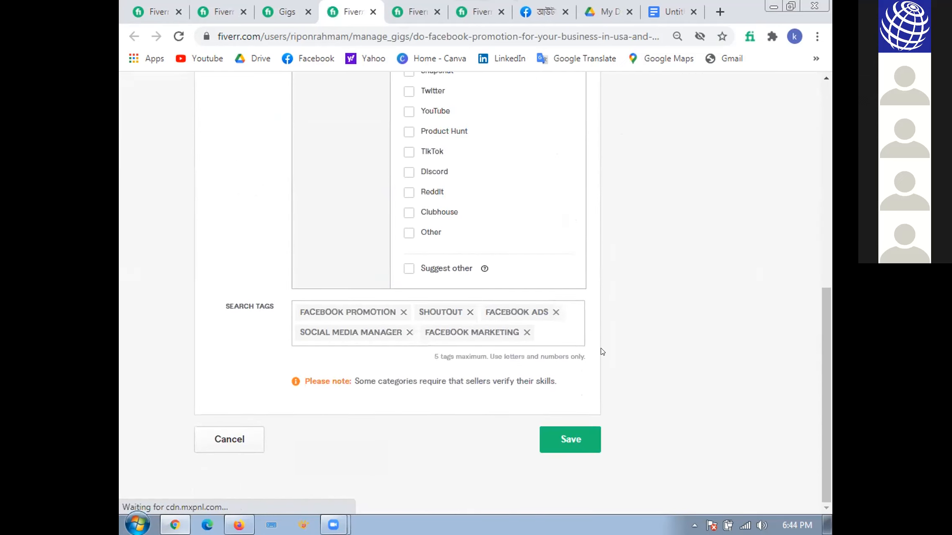
click(569, 439)
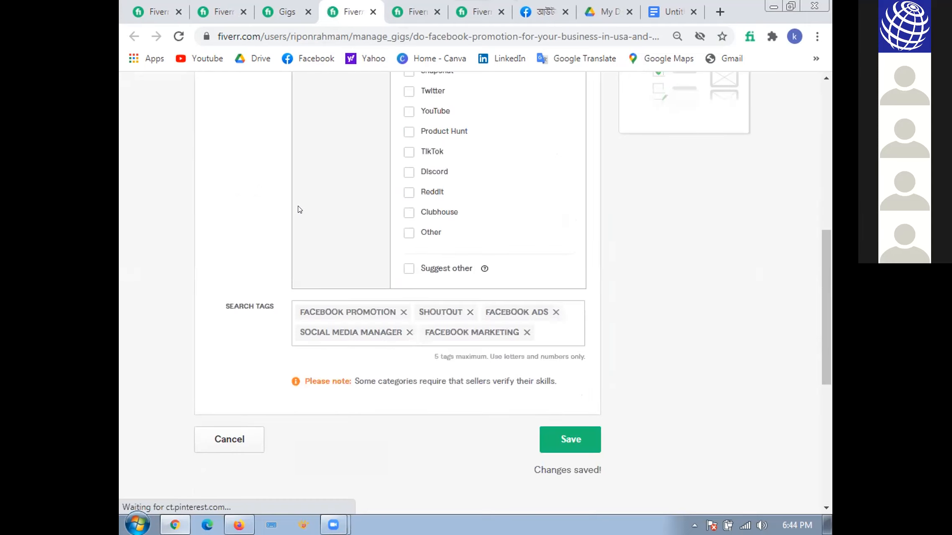
scroll(253, 209, up, 10)
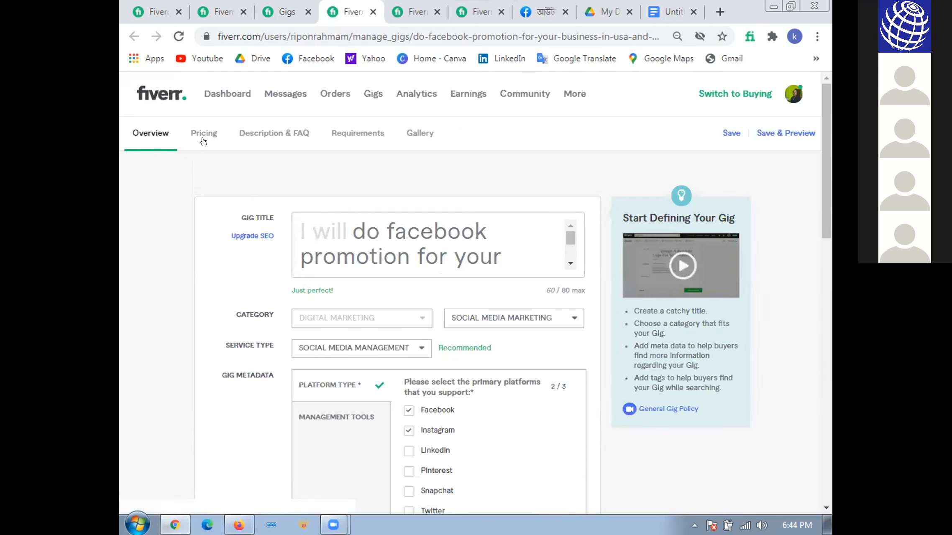
click(201, 135)
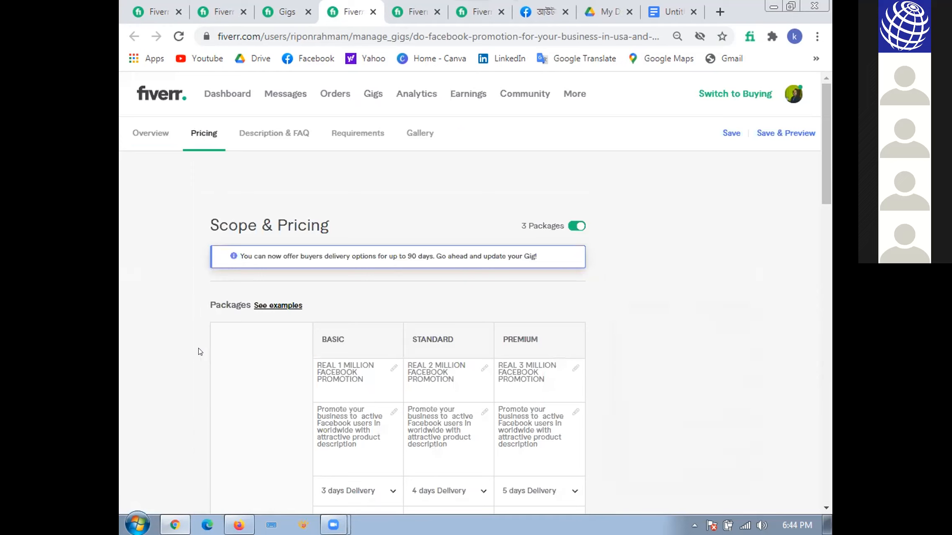
- Examine the gig's Scope & Pricing section, including the three packages' delivery times, included services, revisions and prices, and the extra services
scroll(200, 352, down, 1)
scroll(200, 352, down, 14)
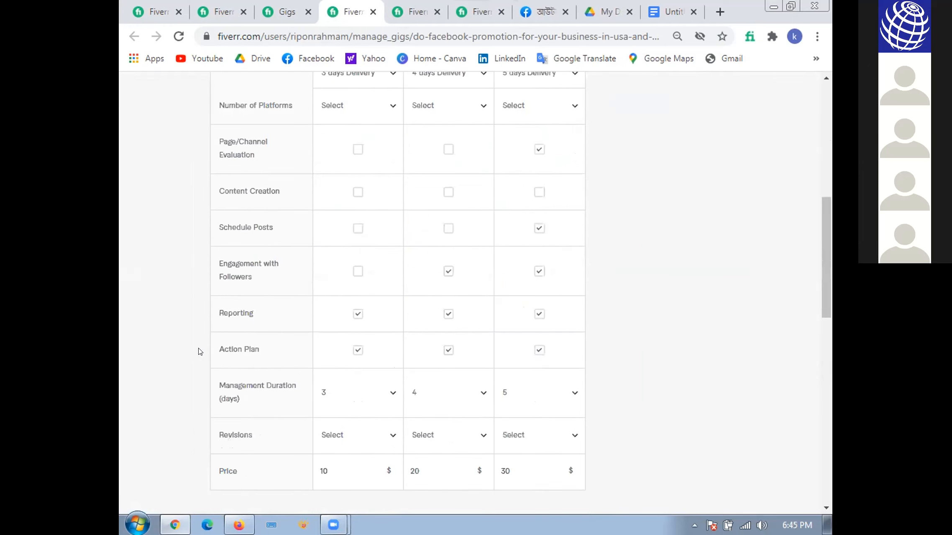
scroll(199, 351, down, 2)
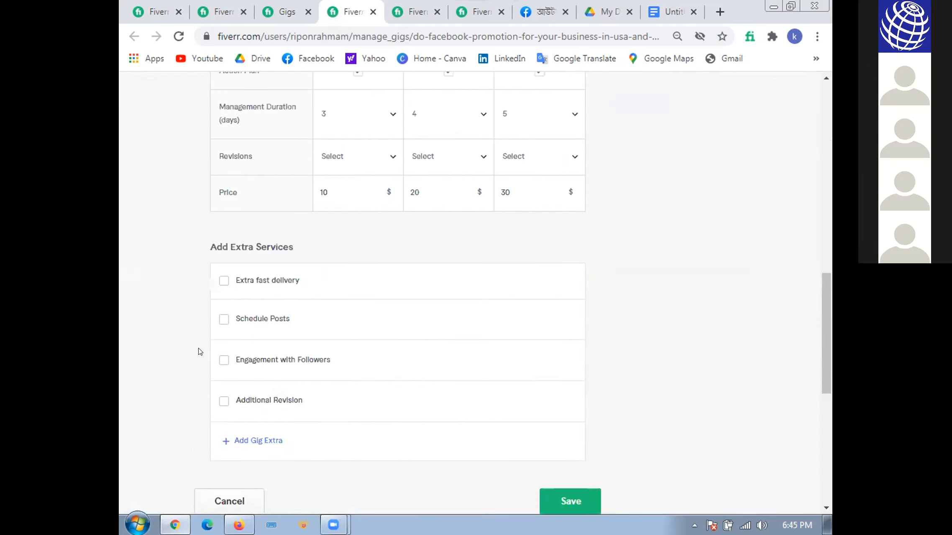
scroll(199, 351, down, 2)
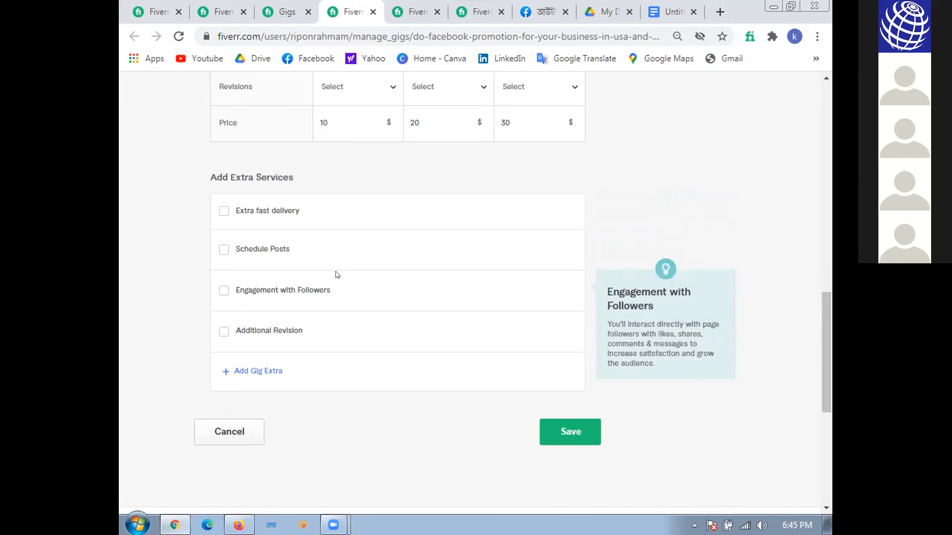
scroll(337, 274, up, 3)
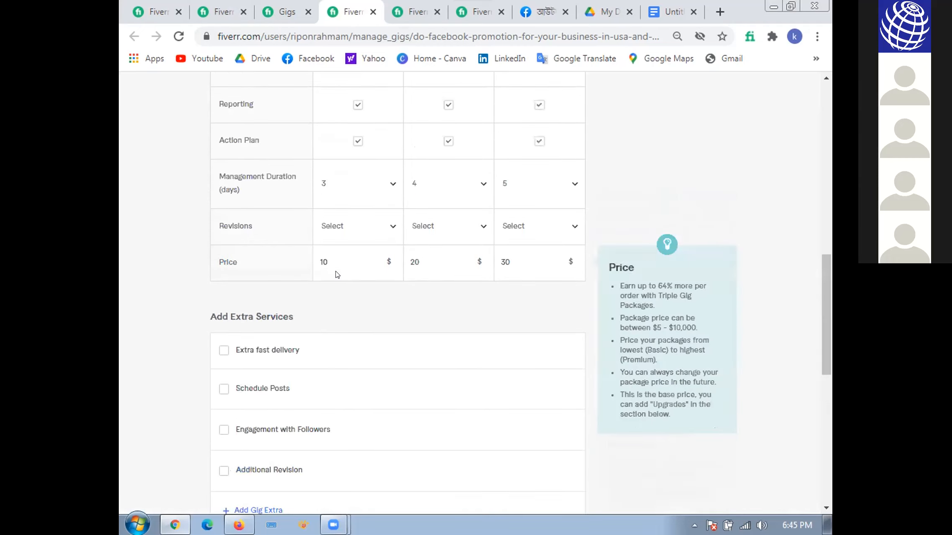
scroll(337, 275, up, 3)
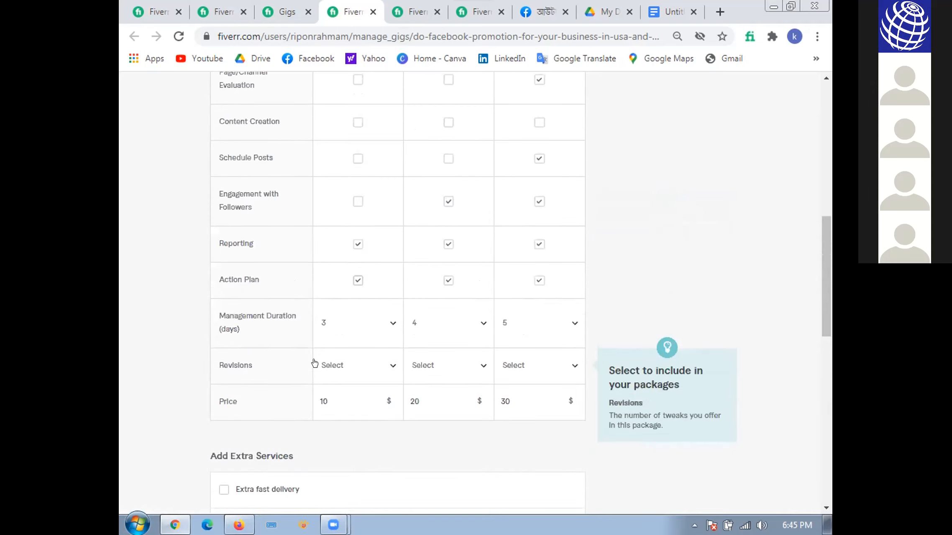
scroll(299, 328, down, 9)
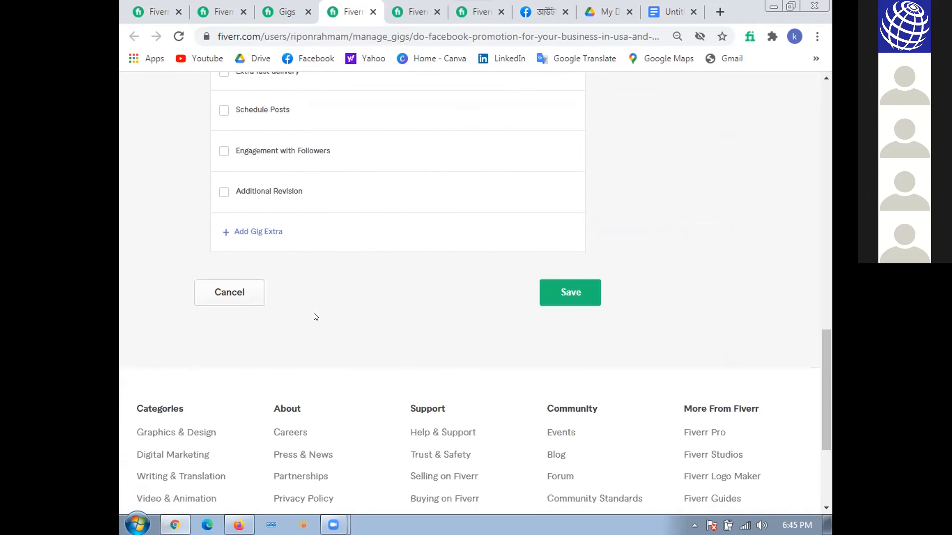
scroll(341, 259, up, 3)
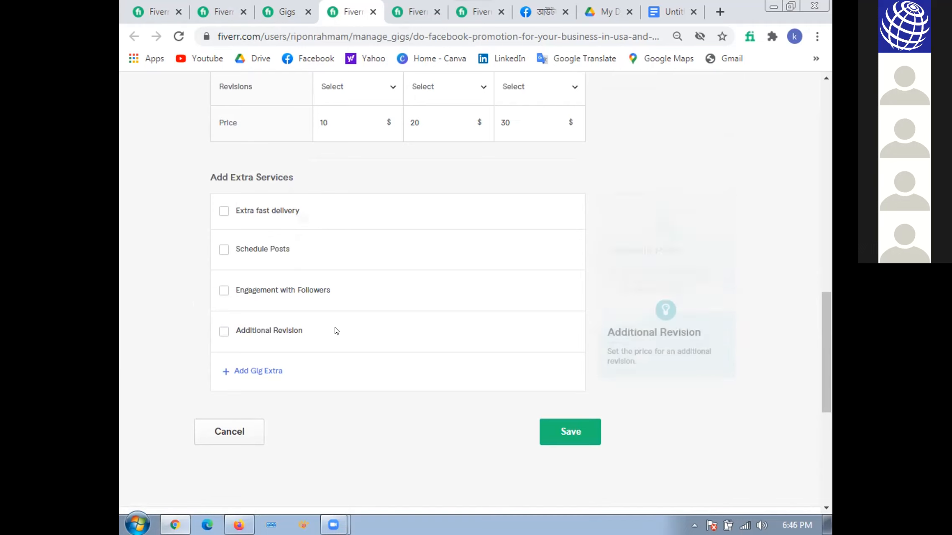
scroll(338, 340, up, 12)
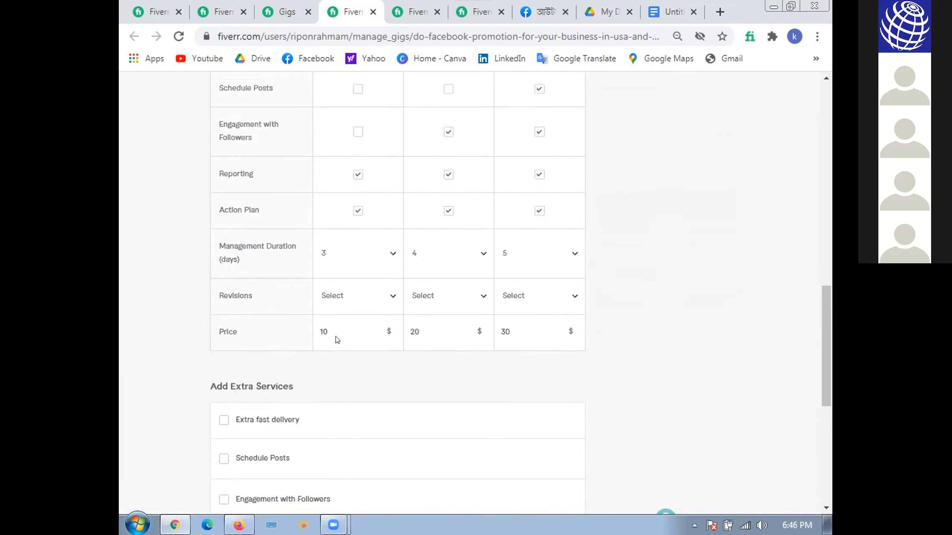
scroll(324, 333, up, 5)
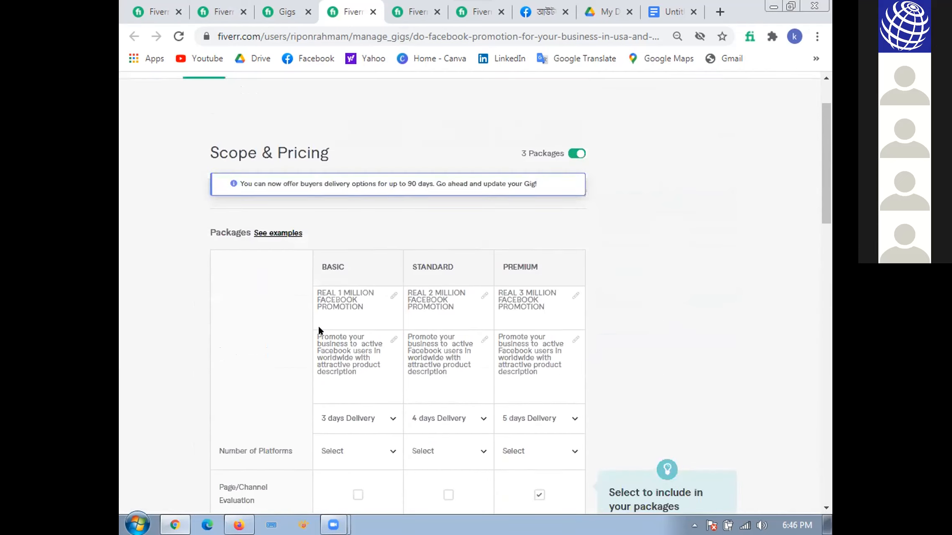
scroll(213, 328, down, 5)
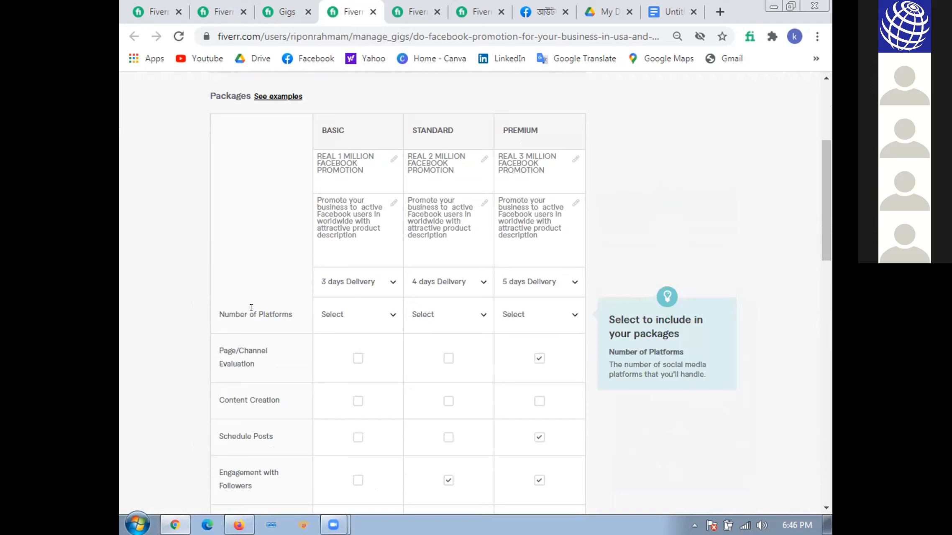
scroll(320, 384, down, 6)
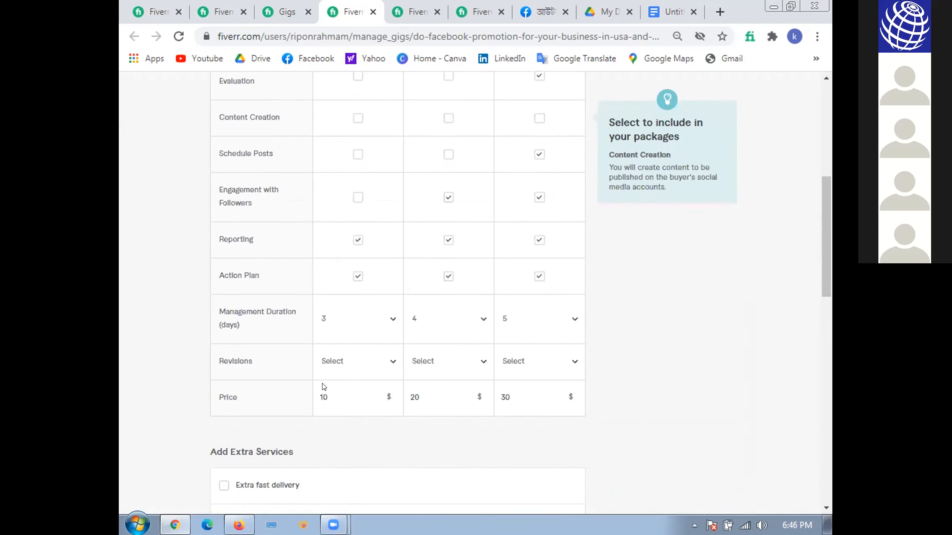
scroll(347, 401, down, 2)
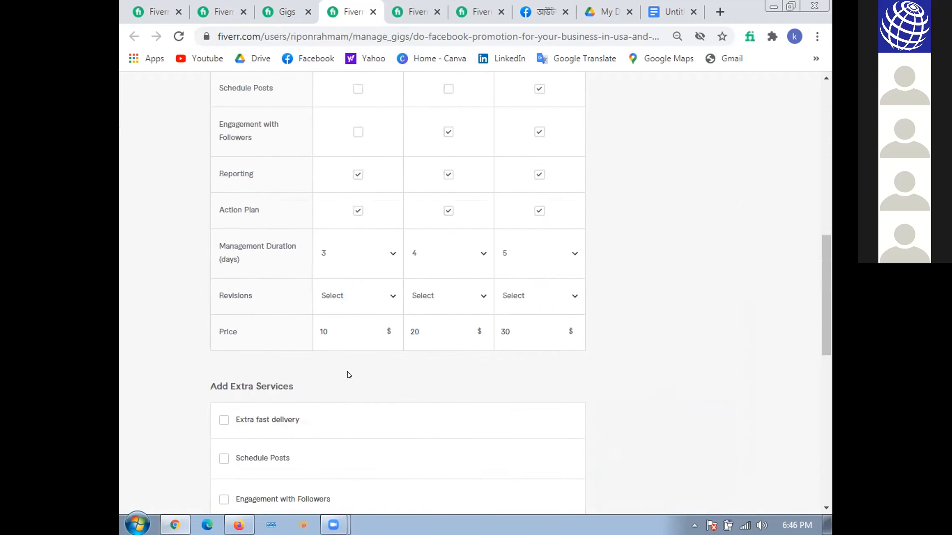